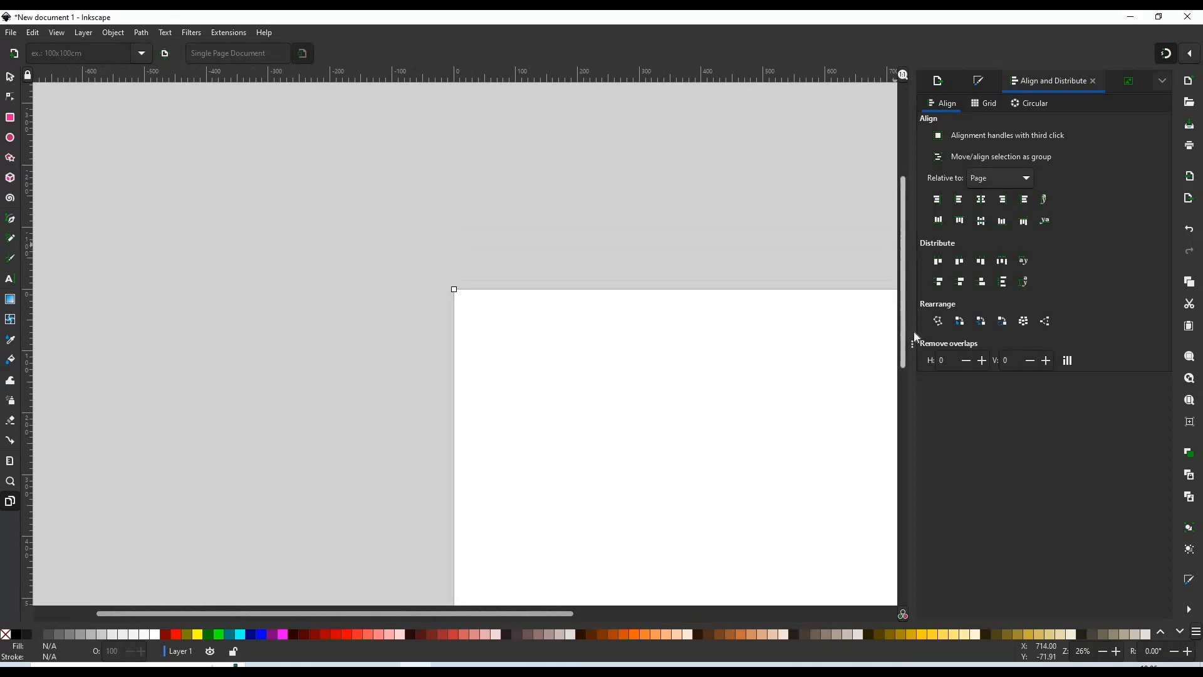
- Import the stegosaurus SVG from the Downloads folder onto the page as editable objects
{"action": "left_click_drag", "start_coordinate": [495, 613], "coordinate": [606, 614]}
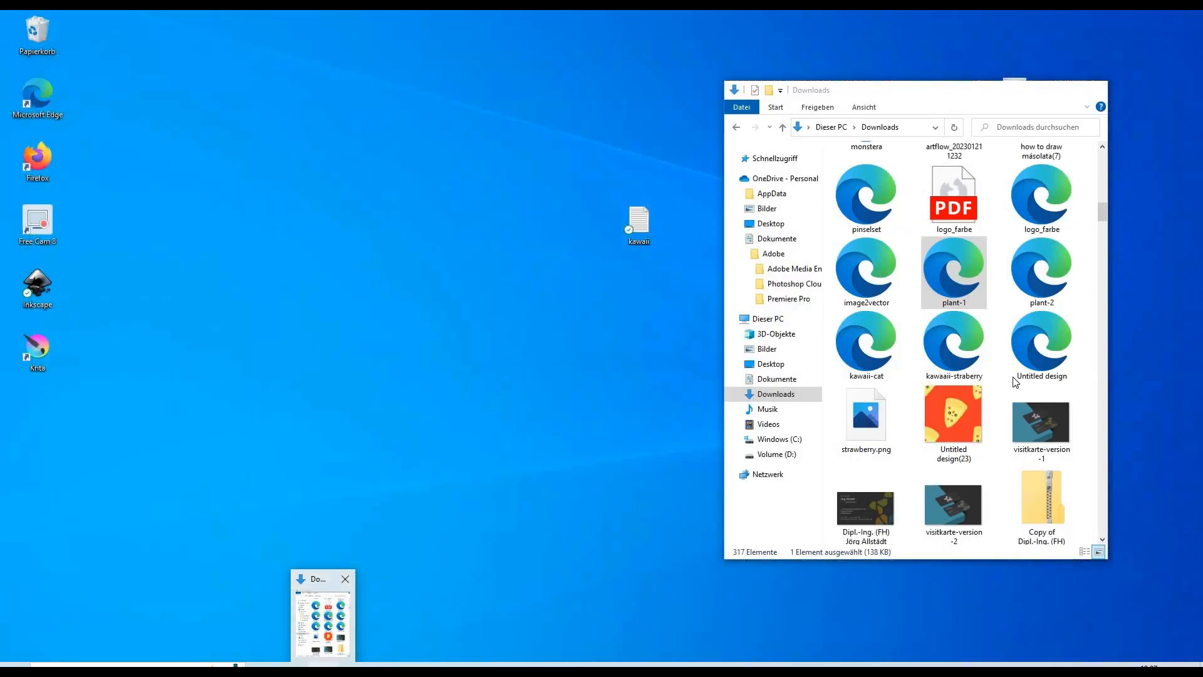
{"action": "left_click", "coordinate": [327, 618]}
{"action": "left_click_drag", "start_coordinate": [1103, 218], "coordinate": [1130, 126]}
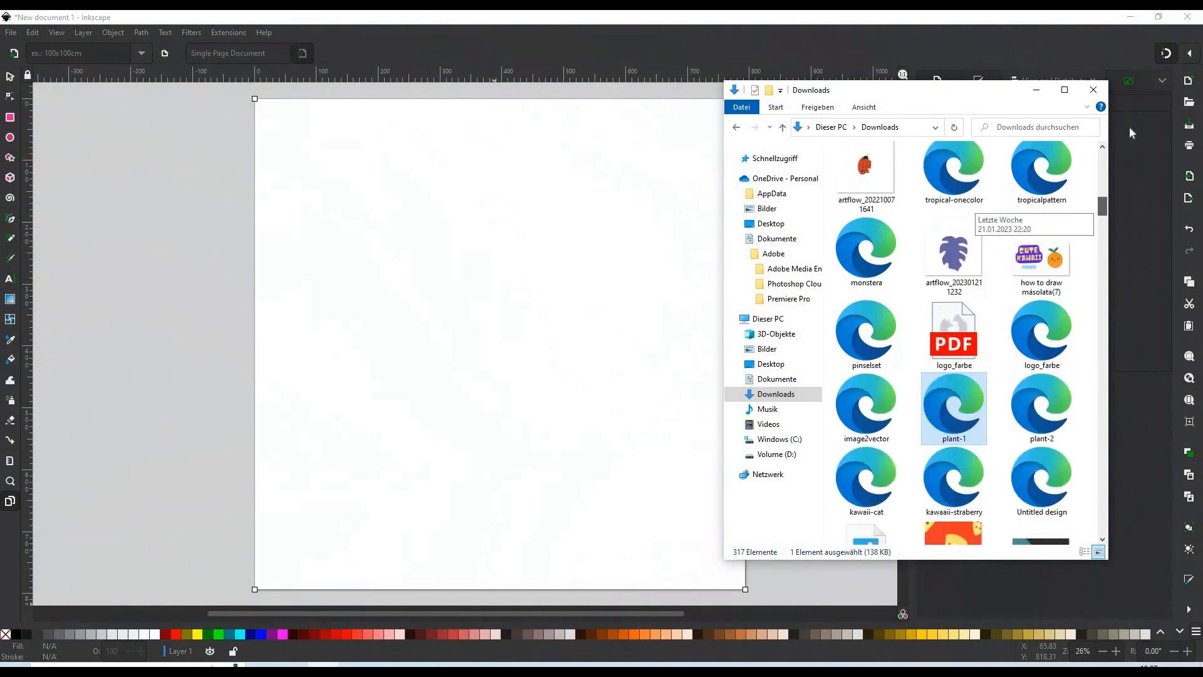
{"action": "left_click_drag", "start_coordinate": [1062, 462], "coordinate": [613, 343]}
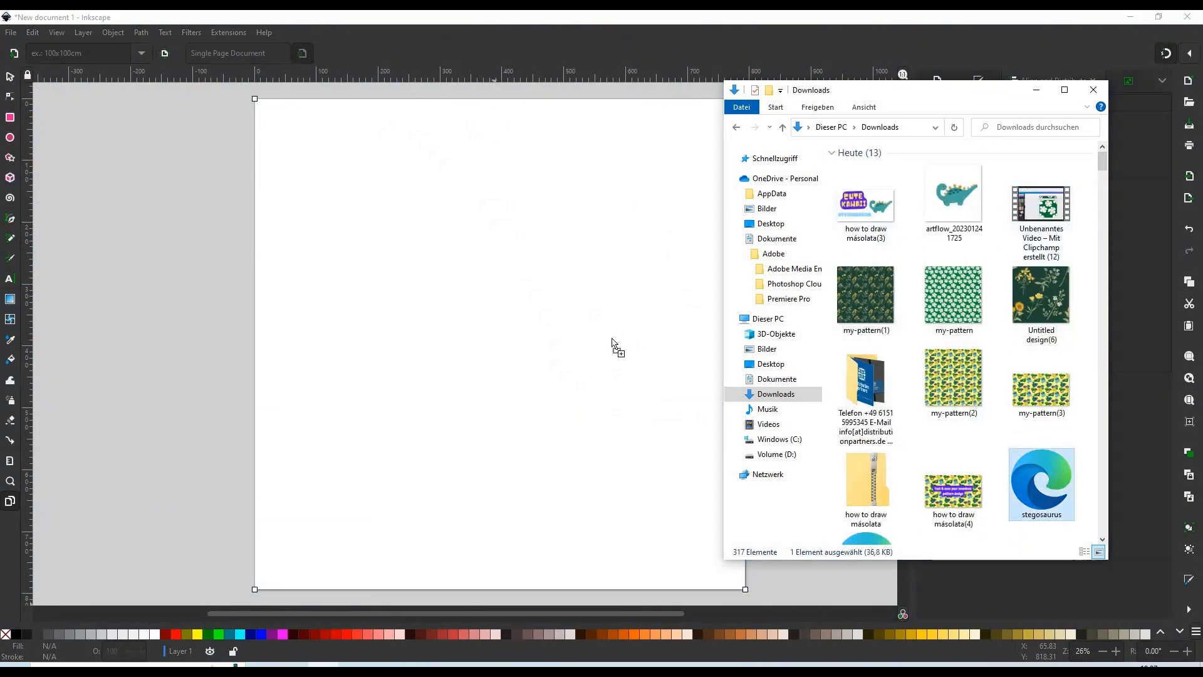
{"action": "left_click", "coordinate": [735, 416]}
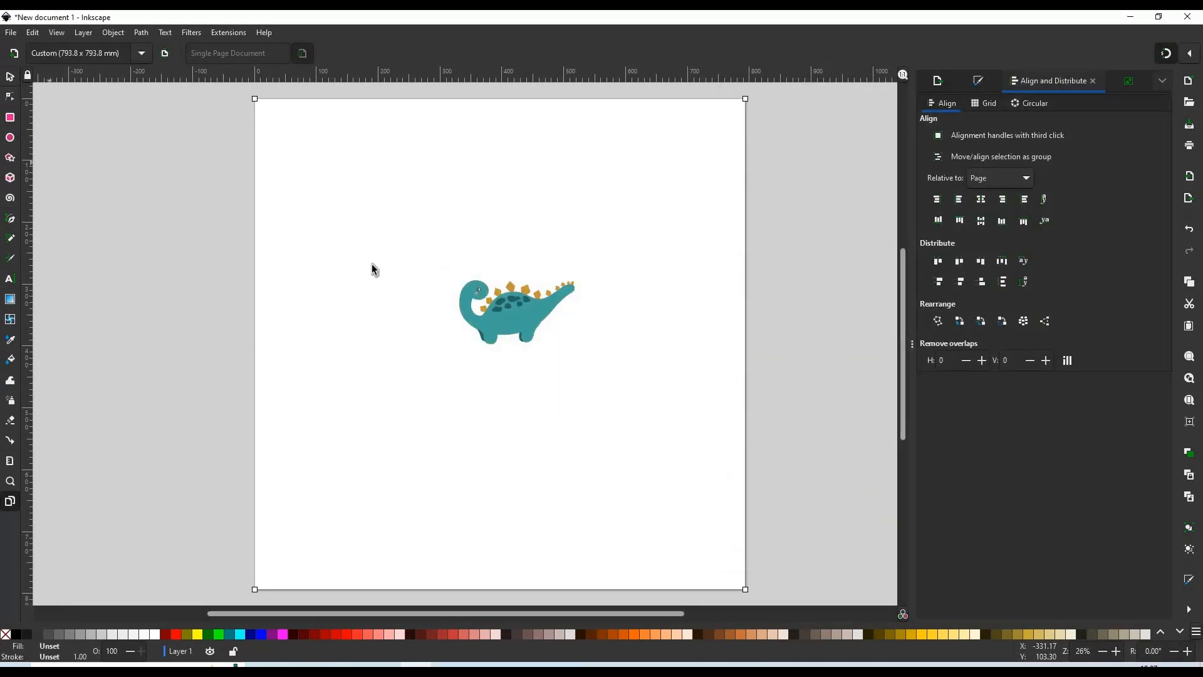
- Scale the imported dinosaur proportionally to a height of 250 mm
{"action": "key", "text": "s"}
{"action": "left_click", "coordinate": [511, 313]}
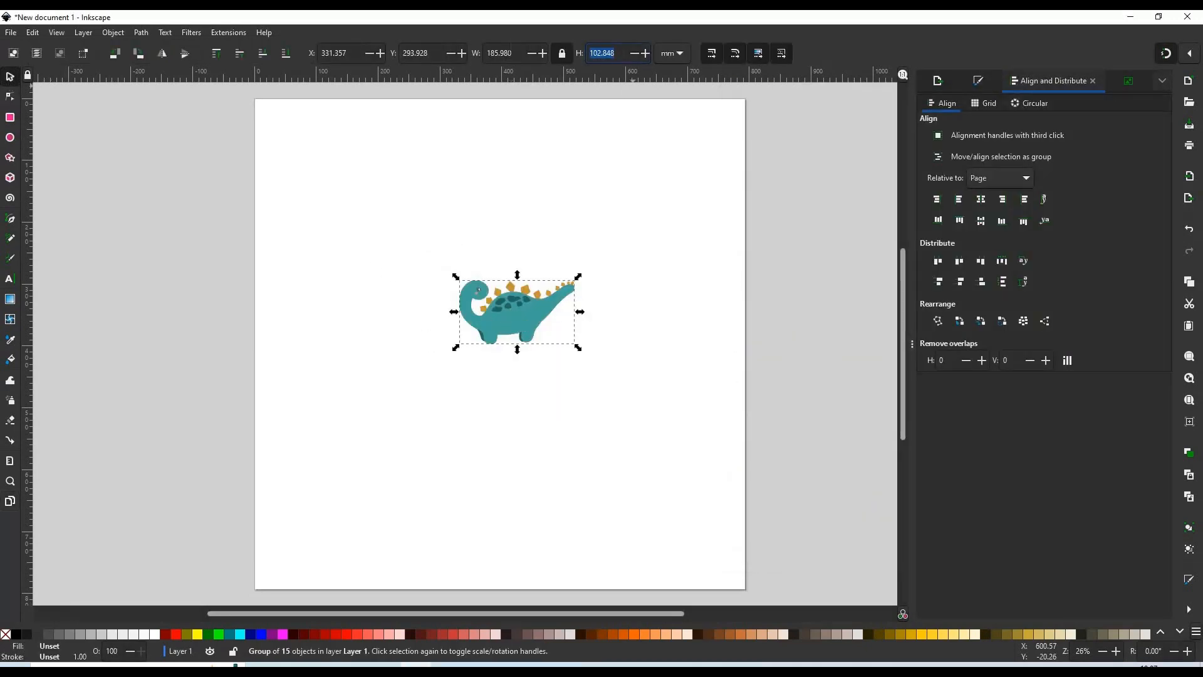
{"action": "type", "text": "300"}
{"action": "key", "text": "Return"}
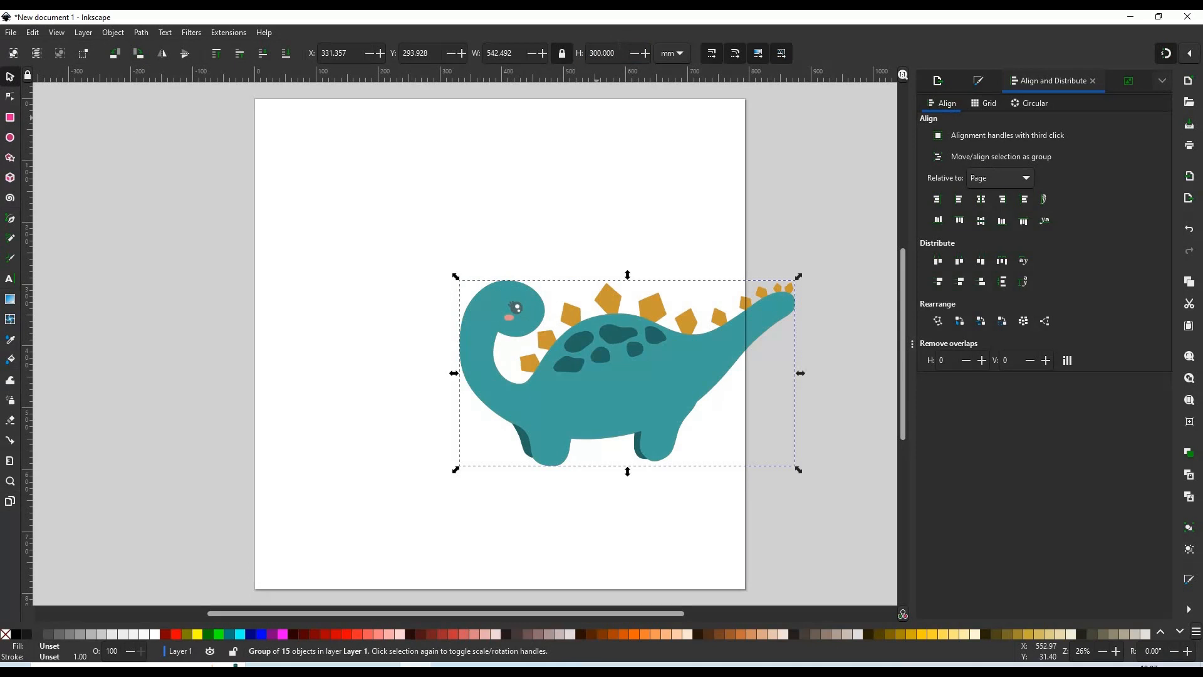
{"action": "type", "text": "250"}
{"action": "key", "text": "Return"}
- Move the dinosaur onto the page and centre it horizontally and vertically relative to the page
{"action": "left_click_drag", "start_coordinate": [601, 343], "coordinate": [518, 318]}
{"action": "left_click", "coordinate": [982, 200]}
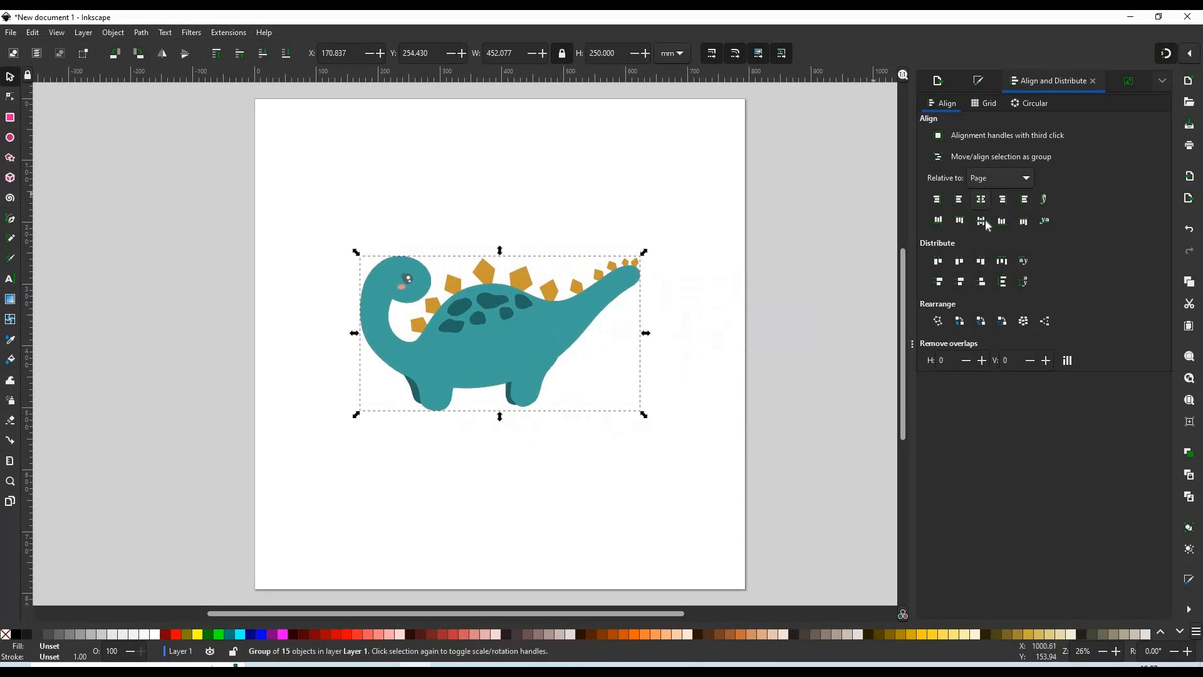
{"action": "left_click", "coordinate": [981, 221]}
- Make four copies of the central dinosaur and place one centred on each corner of the page
{"action": "key", "text": "ctrl+c"}
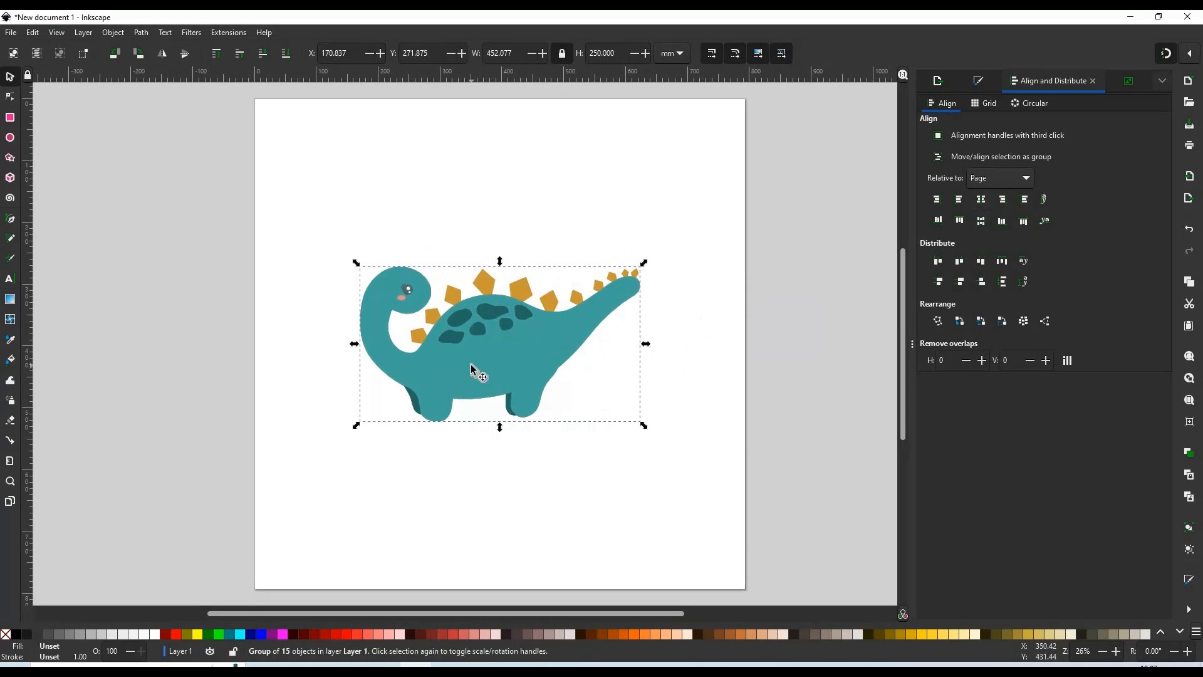
{"action": "key", "text": "ctrl+v"}
{"action": "left_click", "coordinate": [457, 380]}
{"action": "left_click_drag", "start_coordinate": [304, 516], "coordinate": [716, 104]}
{"action": "key", "text": "ctrl+c"}
{"action": "key", "text": "ctrl+v"}
{"action": "key", "text": "ctrl+c"}
{"action": "key", "text": "ctrl+v"}
{"action": "key", "text": "ctrl+c"}
{"action": "key", "text": "ctrl+v"}
{"action": "left_click_drag", "start_coordinate": [533, 122], "coordinate": [245, 102]}
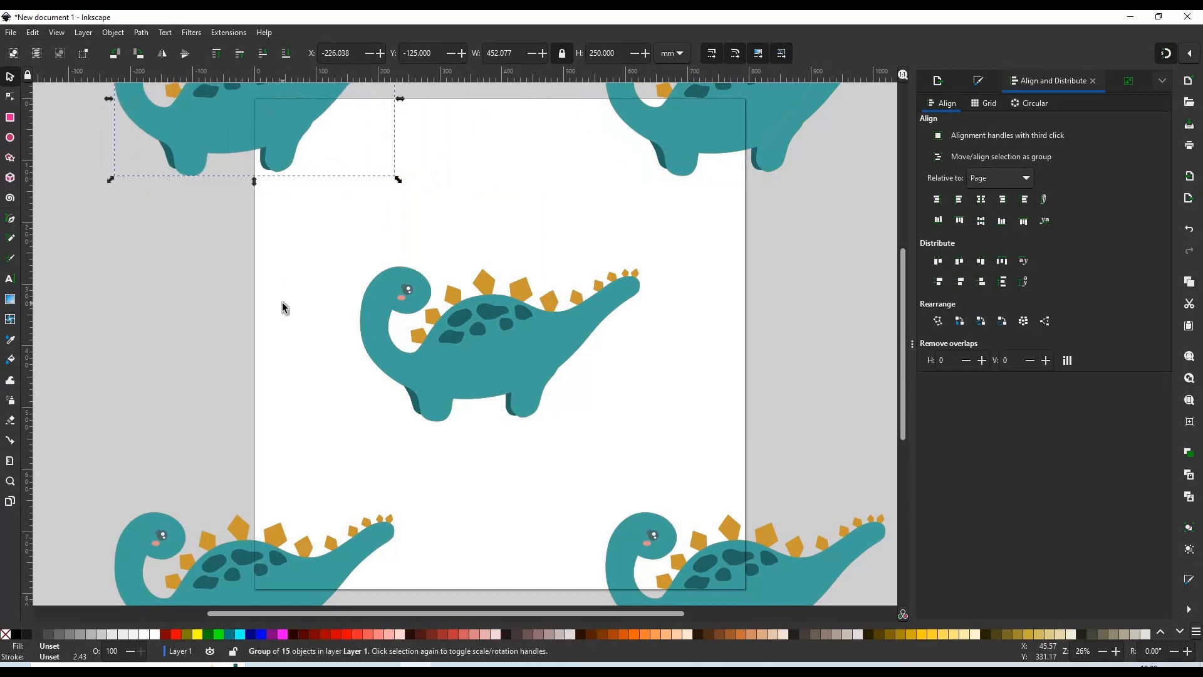
{"action": "left_click", "coordinate": [152, 165]}
- Import the monstera SVG from the Downloads folder as editable objects and put the folder window away
{"action": "mouse_move", "coordinate": [354, 670]}
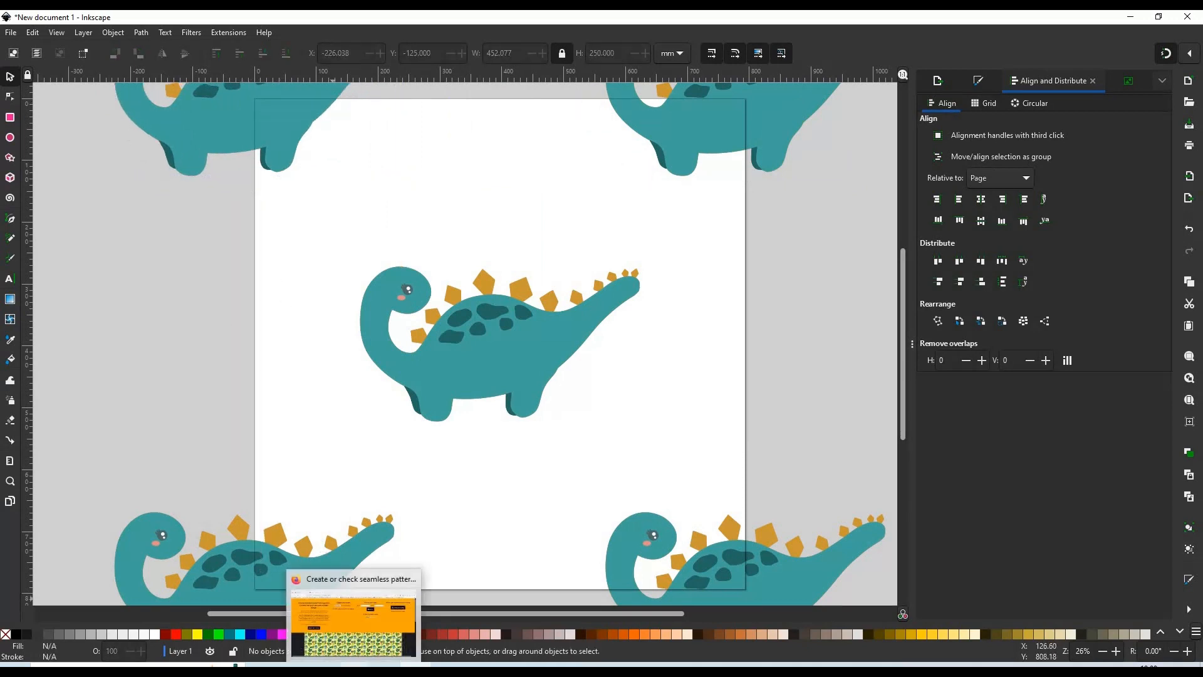
{"action": "left_click", "coordinate": [326, 670]}
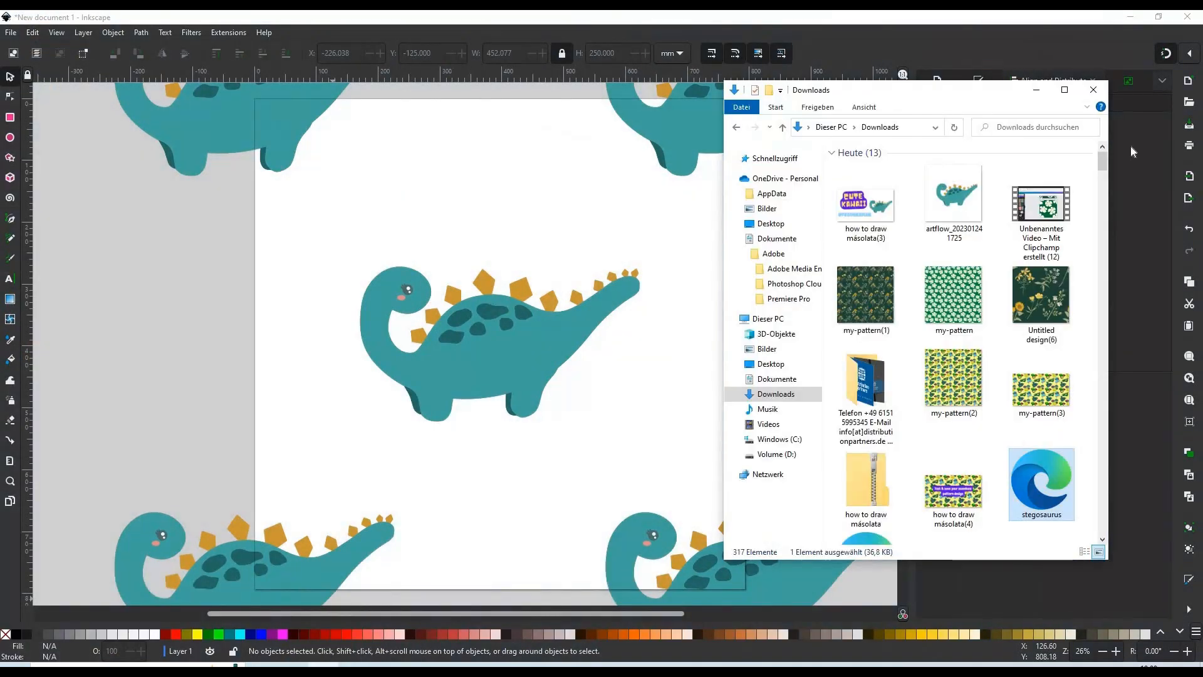
{"action": "left_click_drag", "start_coordinate": [1103, 160], "coordinate": [1111, 198]}
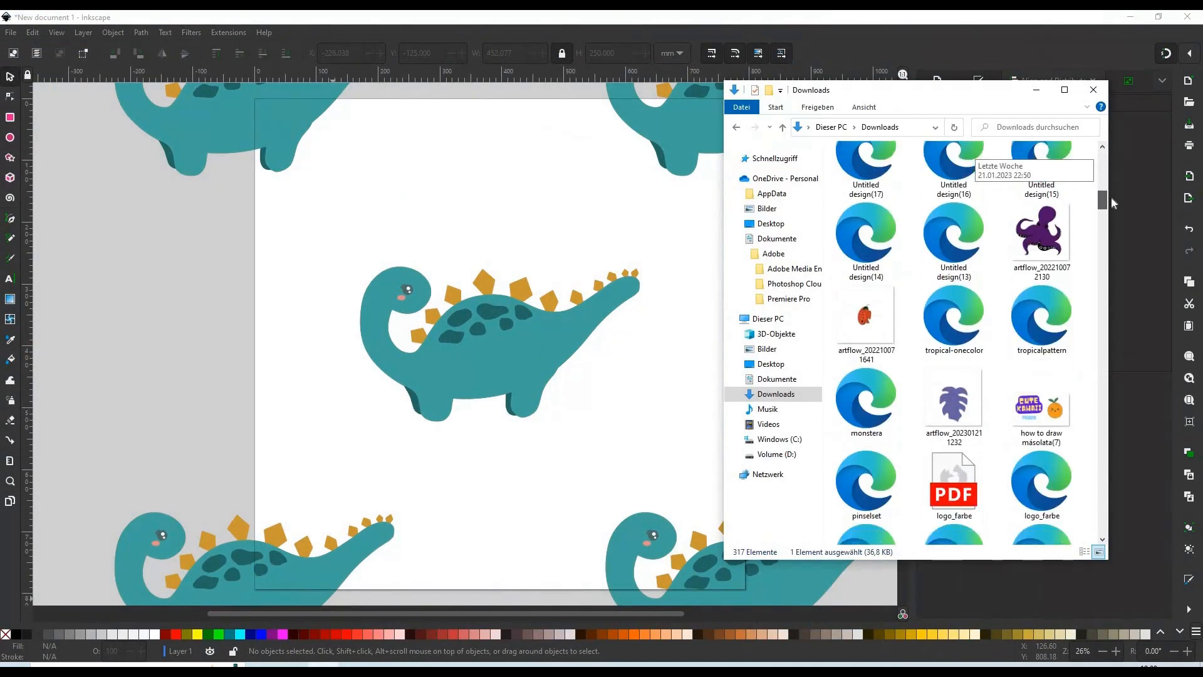
{"action": "left_click", "coordinate": [954, 332]}
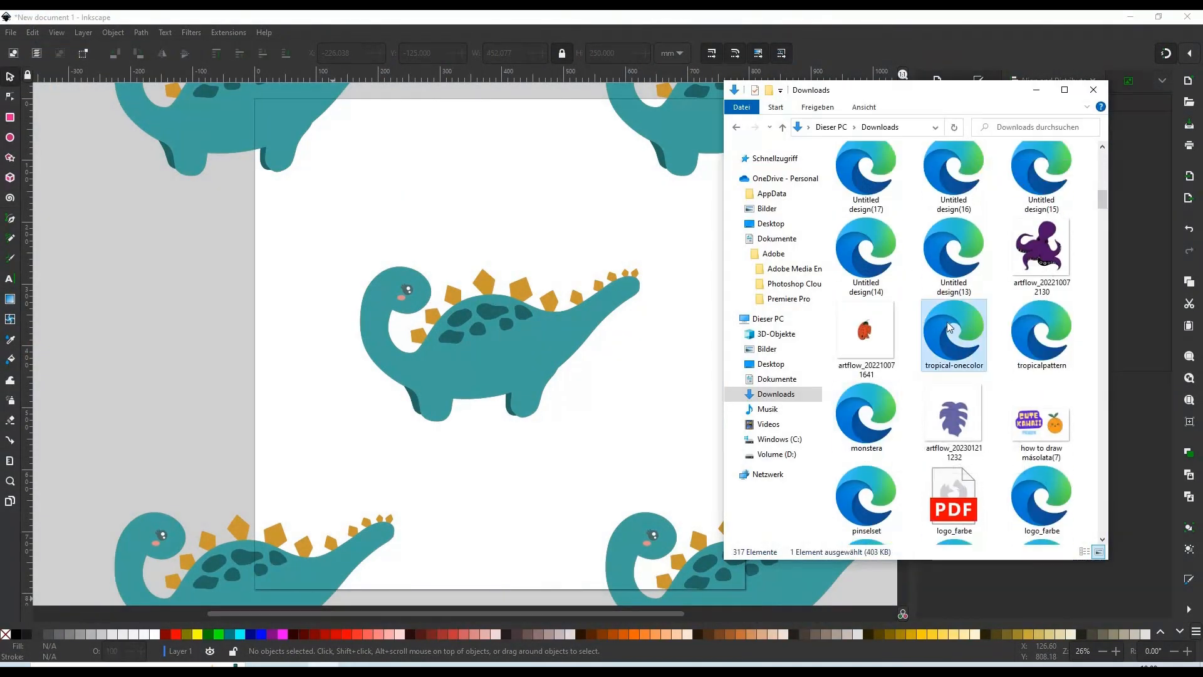
{"action": "left_click", "coordinate": [885, 411]}
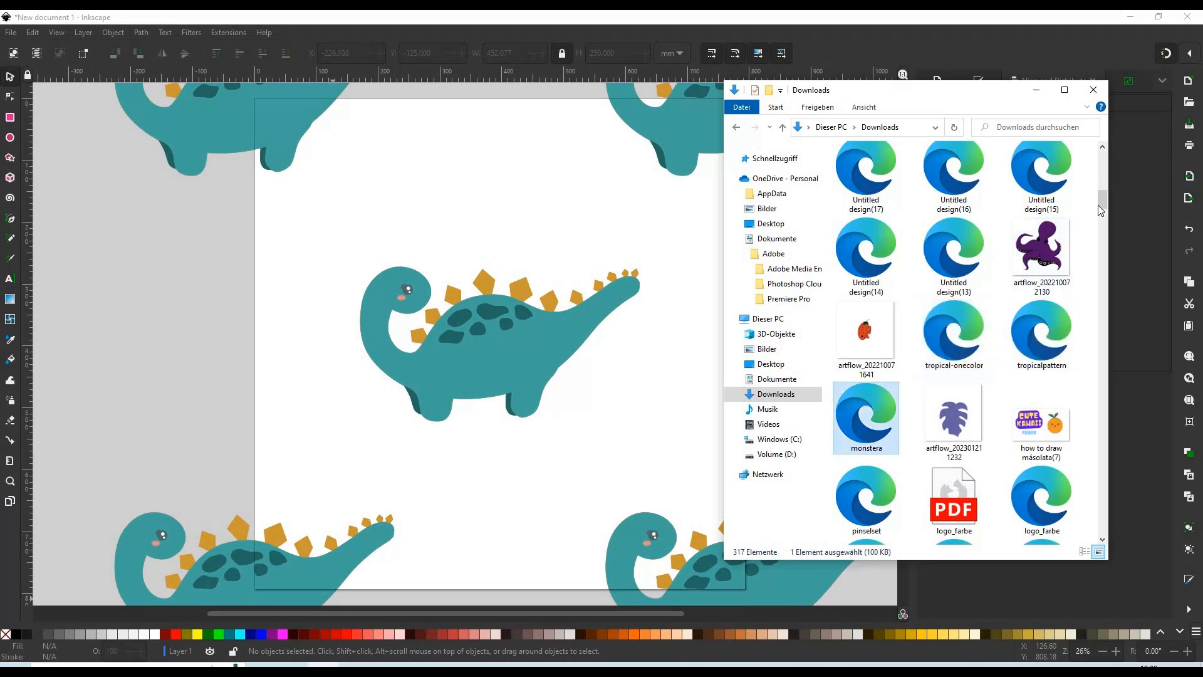
{"action": "scroll", "coordinate": [869, 215], "scroll_direction": "down", "scroll_amount": 3}
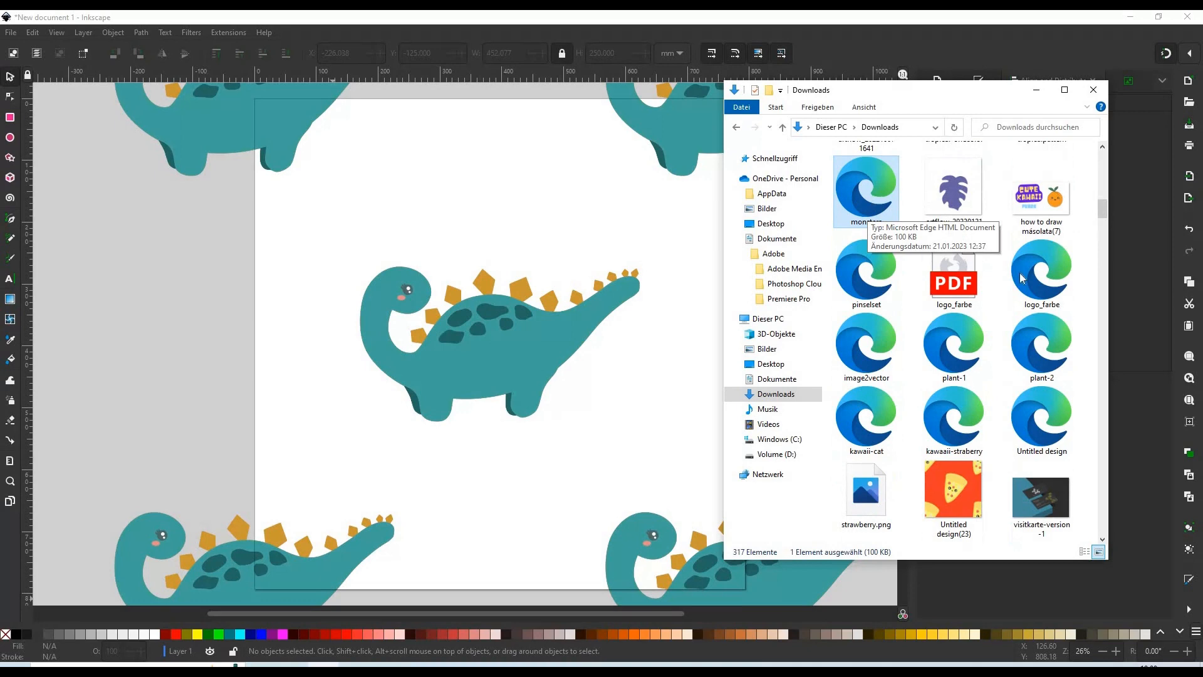
{"action": "left_click_drag", "start_coordinate": [421, 244], "coordinate": [421, 244]}
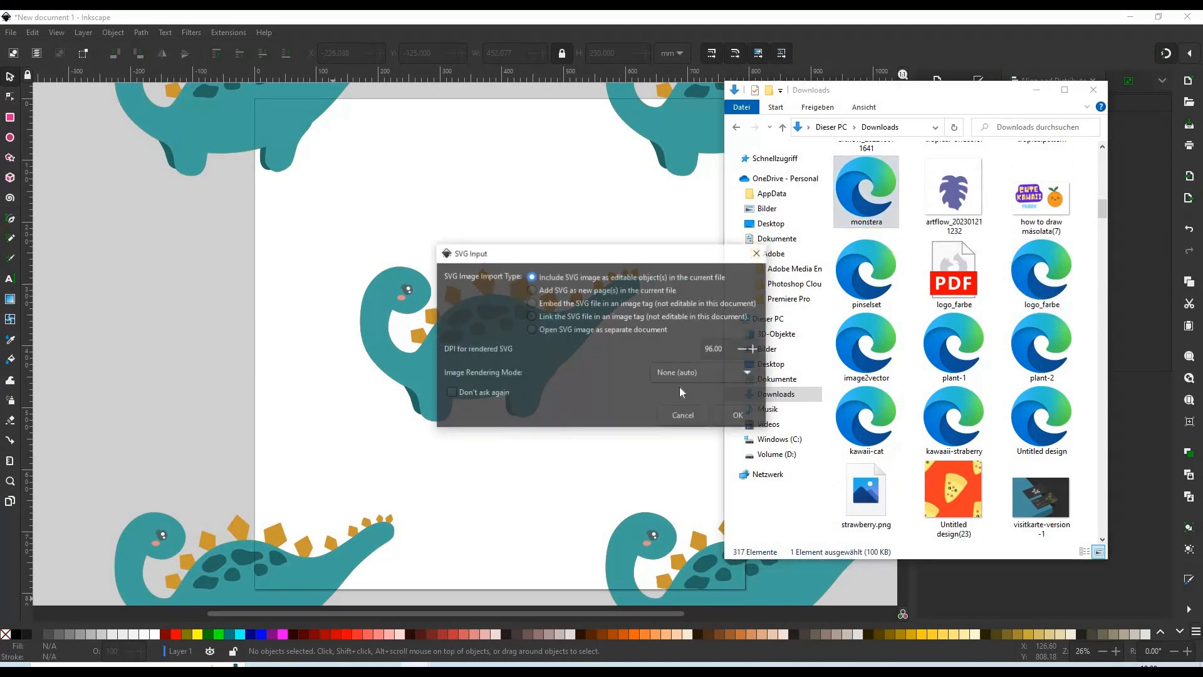
{"action": "left_click", "coordinate": [747, 419]}
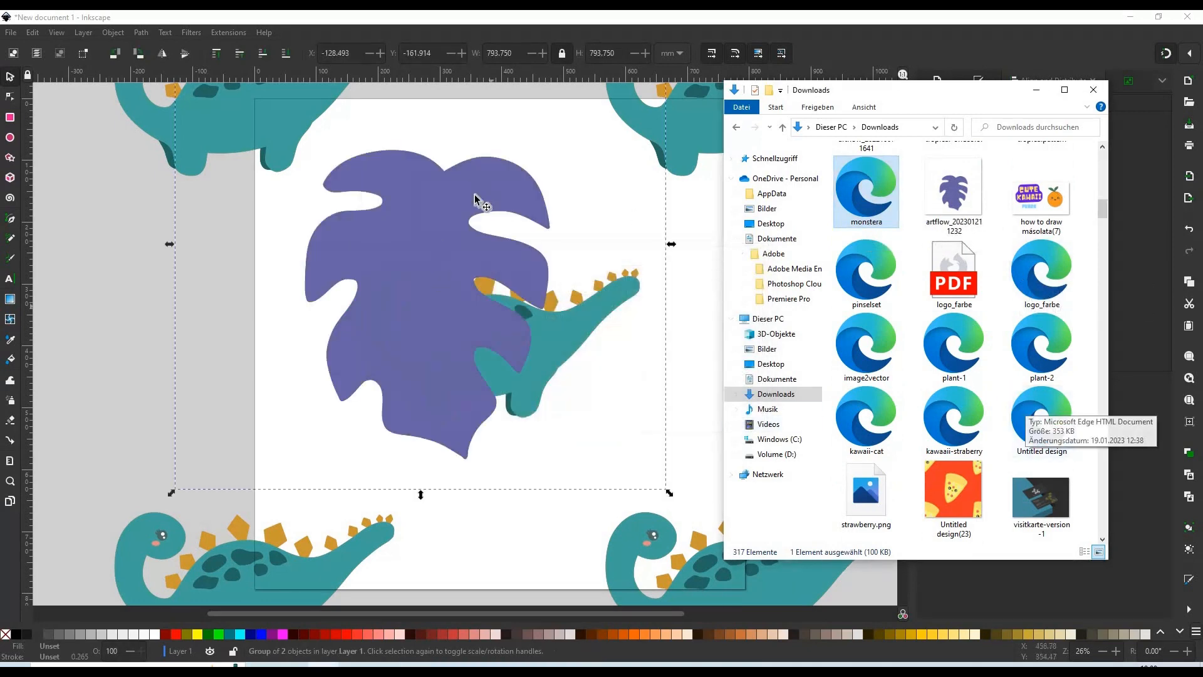
{"action": "left_click", "coordinate": [1036, 90]}
- Scale the monstera leaf to a height of 100 mm, centre it on the page and move it above the central dinosaur
{"action": "double_click", "coordinate": [603, 53]}
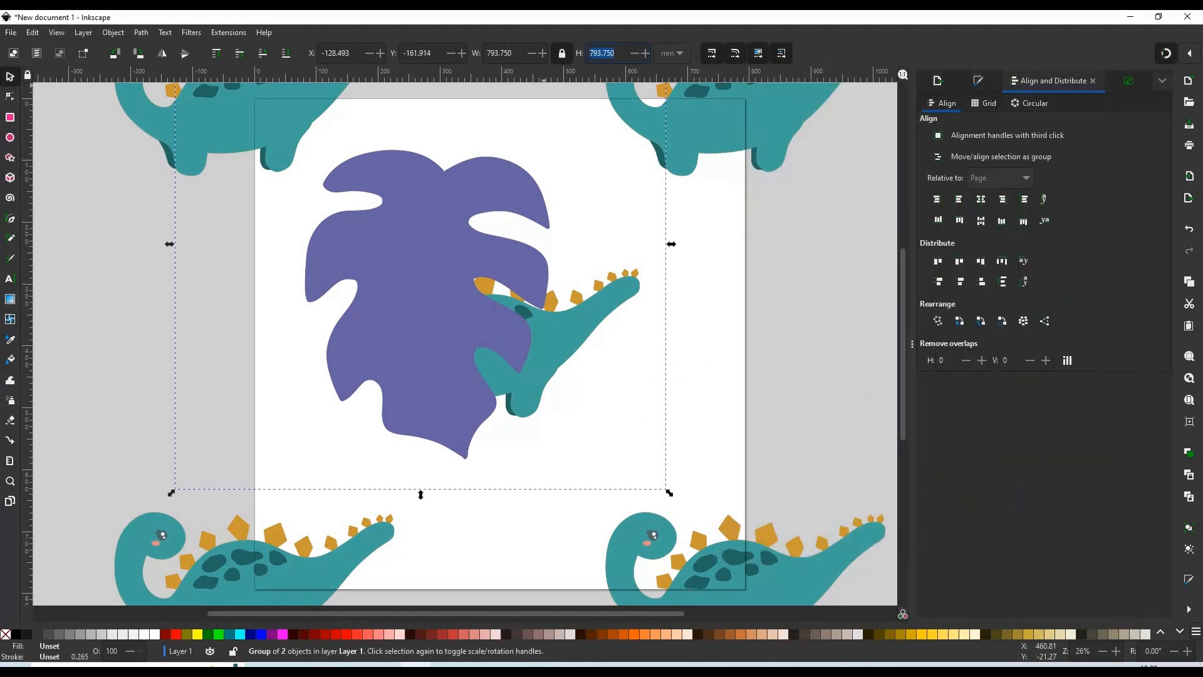
{"action": "type", "text": "5"}
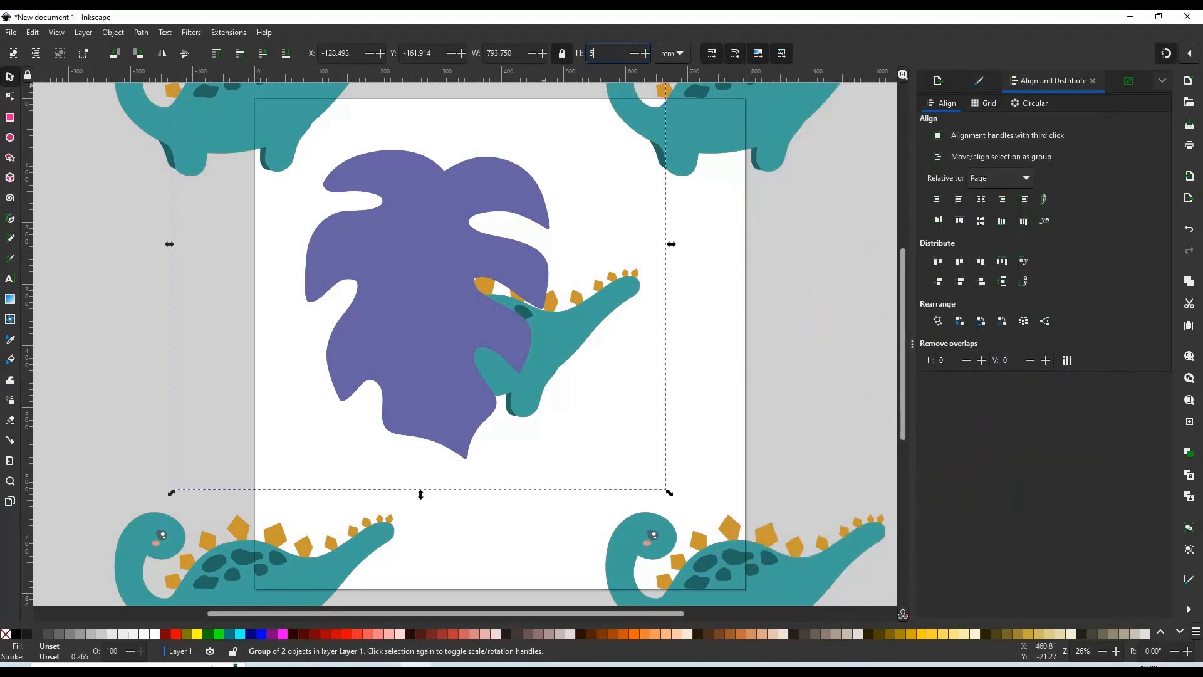
{"action": "type", "text": "00"}
{"action": "key", "text": "Return"}
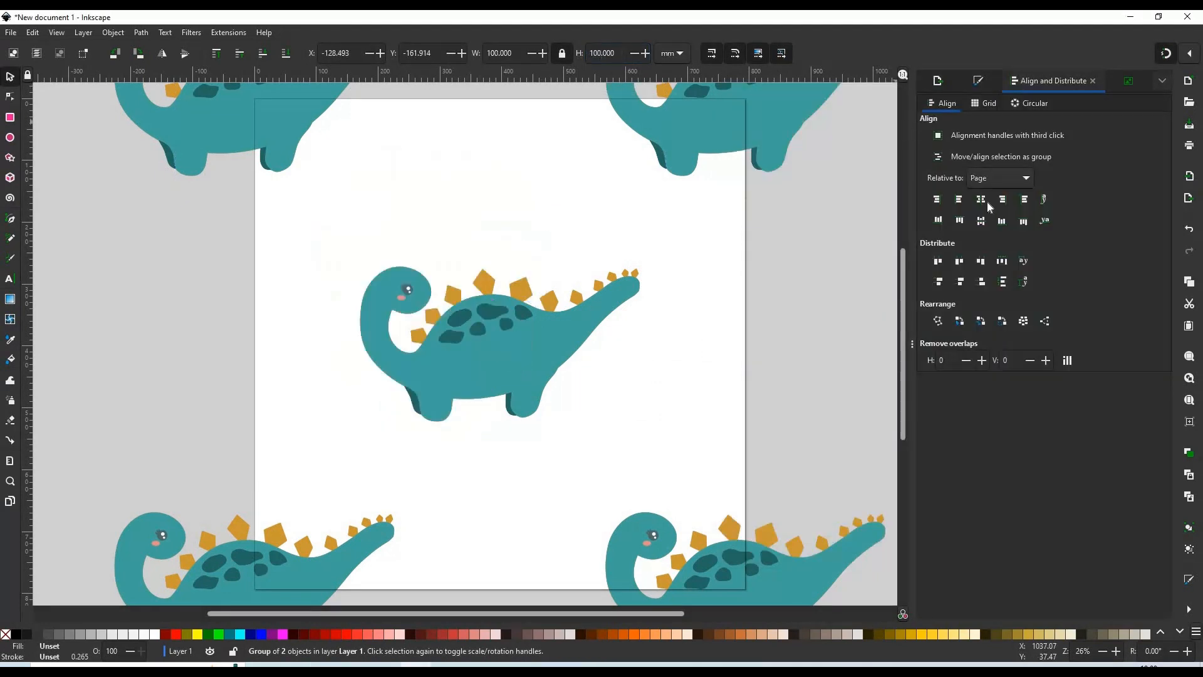
{"action": "left_click", "coordinate": [982, 221]}
{"action": "left_click_drag", "start_coordinate": [500, 350], "coordinate": [464, 182]}
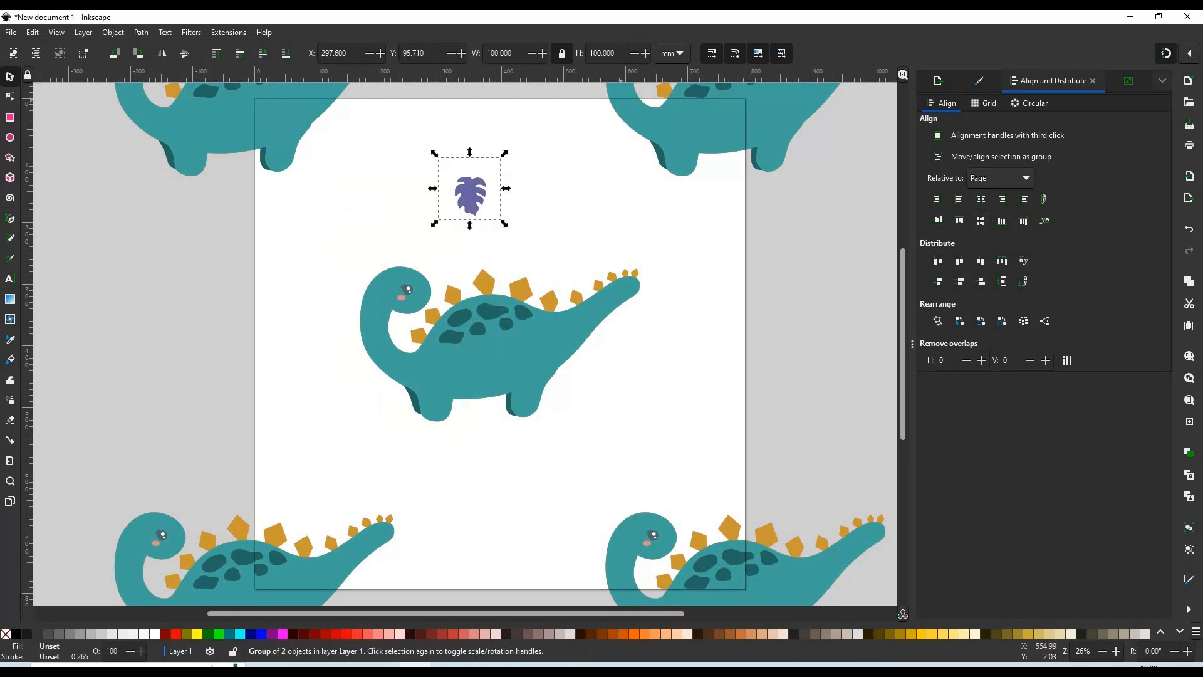
- Enlarge the monstera leaf to a height of 200 mm, shift it up from the dinosaur's back and rotate it clockwise
{"action": "key", "text": "Return"}
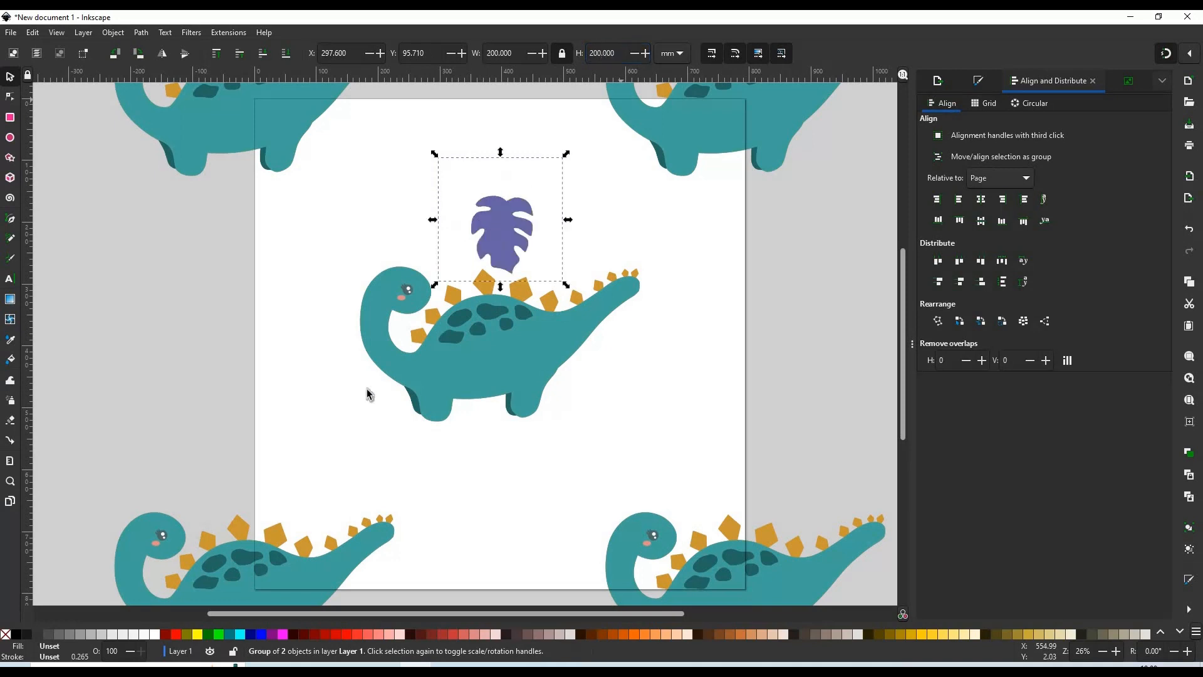
{"action": "left_click_drag", "start_coordinate": [494, 231], "coordinate": [438, 198]}
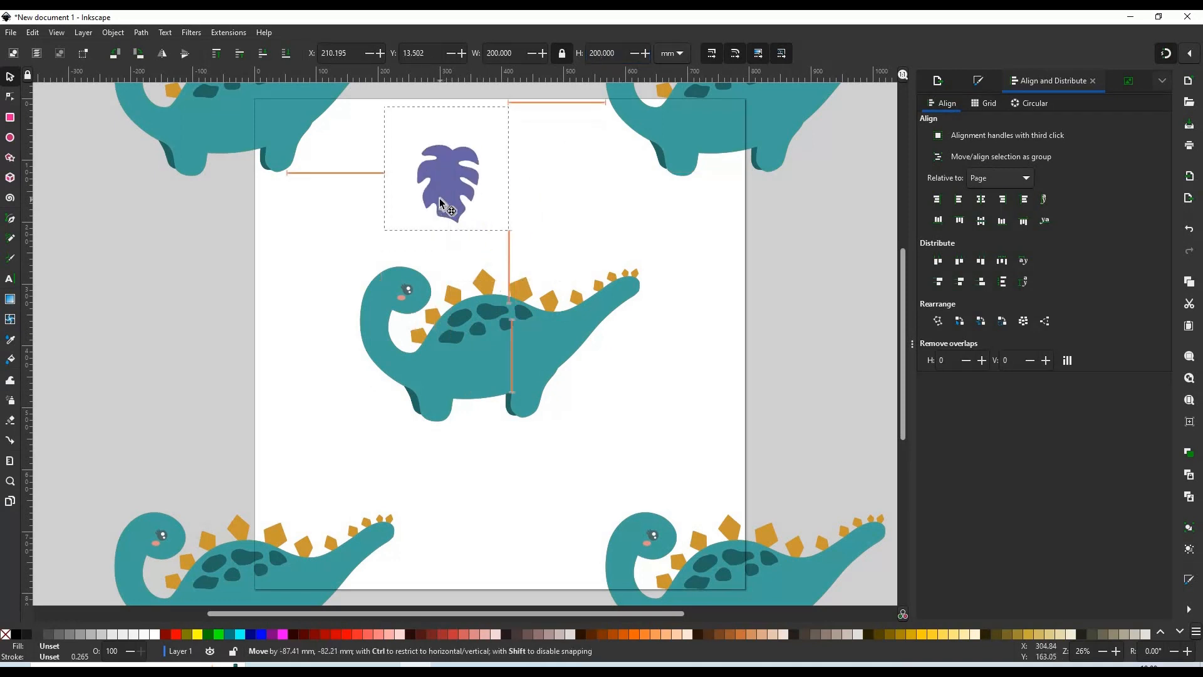
{"action": "left_click", "coordinate": [438, 198]}
{"action": "left_click_drag", "start_coordinate": [505, 241], "coordinate": [439, 258]}
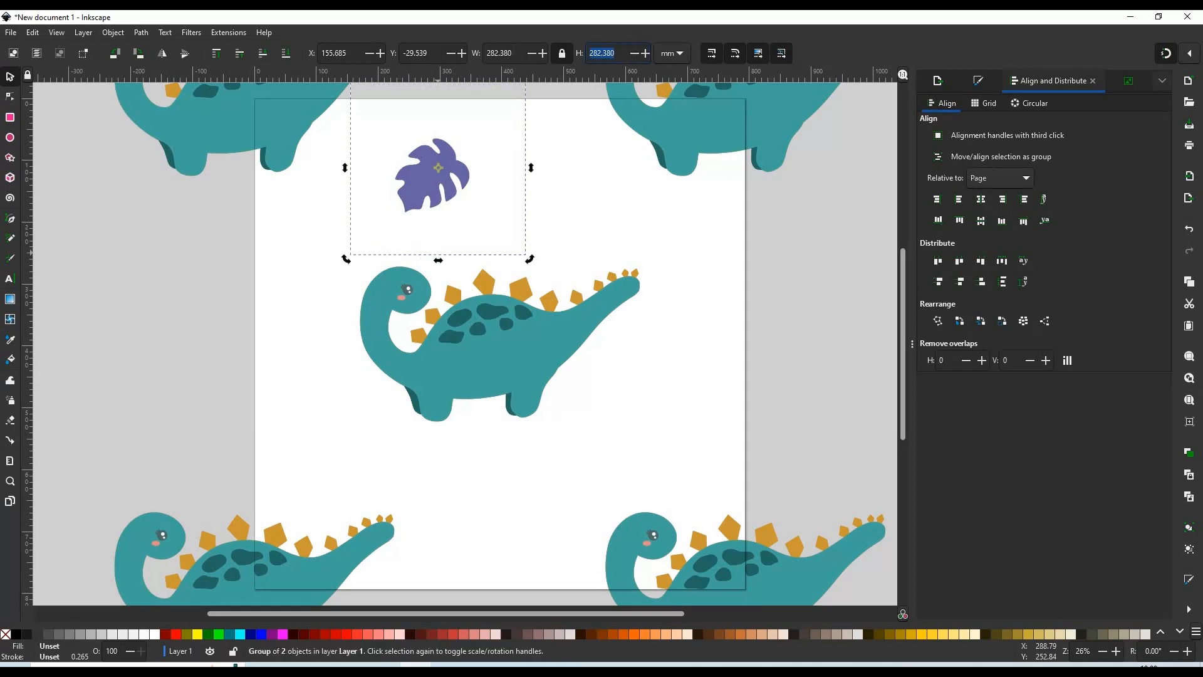
- Scale the rotated monstera leaf proportionally to a height of 400 mm
{"action": "type", "text": "300"}
{"action": "key", "text": "Return"}
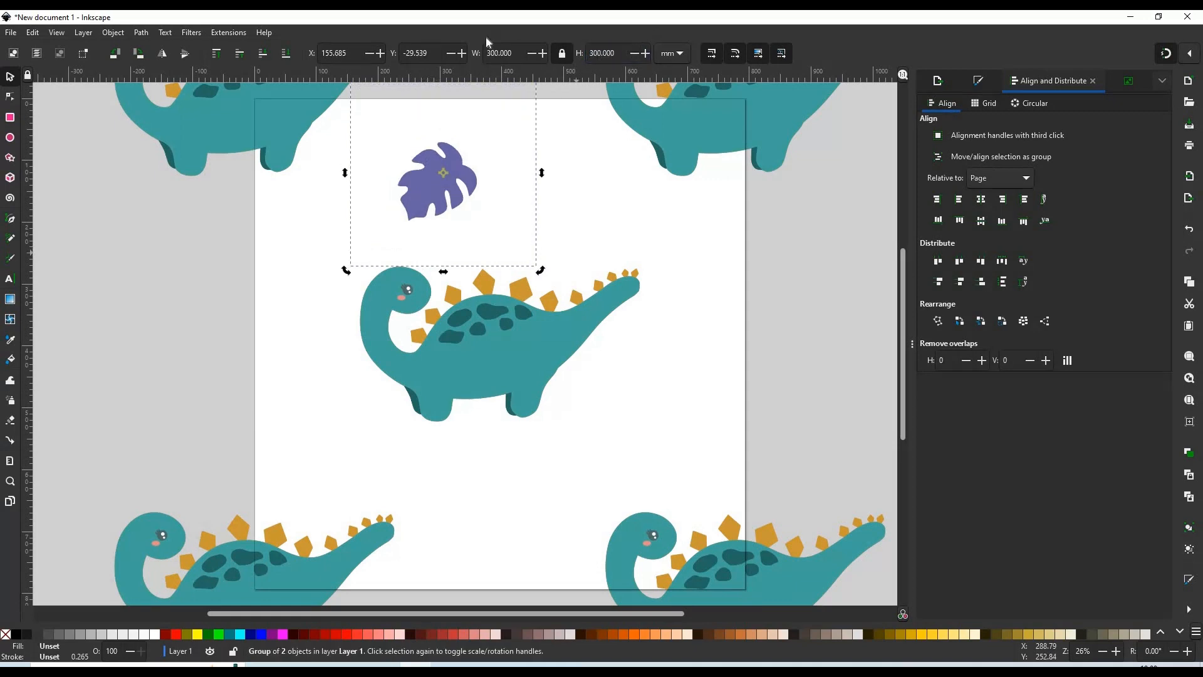
{"action": "key", "text": "ctrl+a"}
{"action": "type", "text": "400"}
{"action": "key", "text": "Return"}
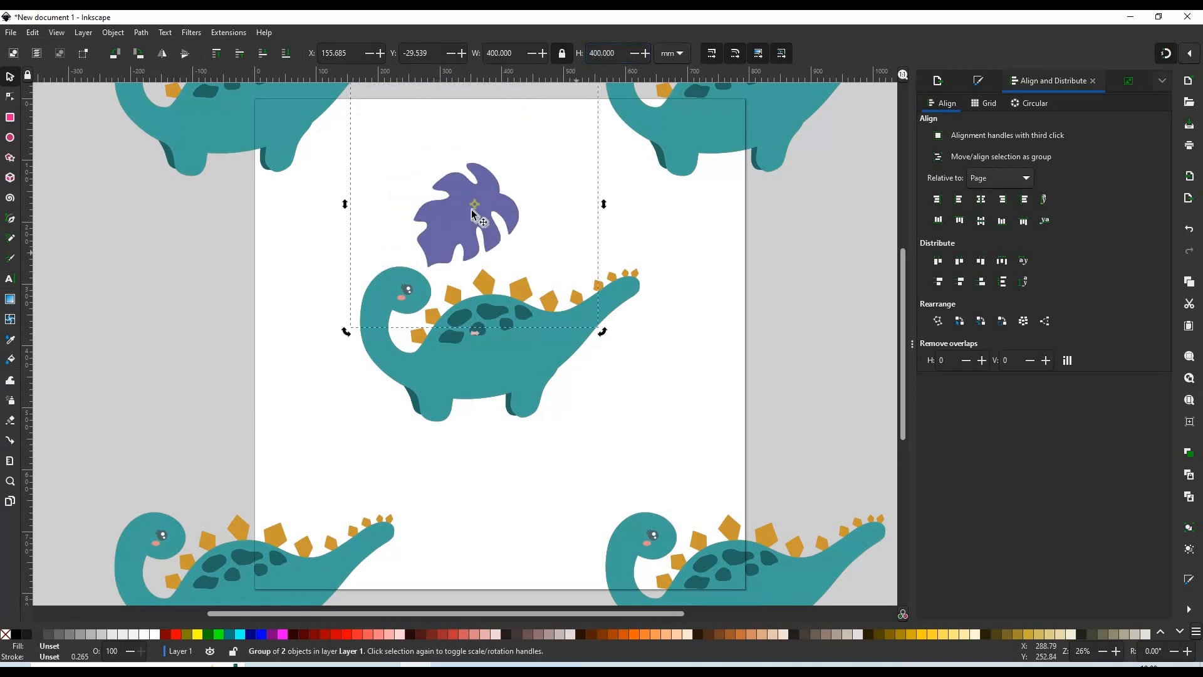
- Arrange the monstera leaf and one copy of it, one above the central dinosaur's head and one below its tail
{"action": "left_click_drag", "start_coordinate": [479, 228], "coordinate": [701, 382]}
{"action": "left_click", "coordinate": [425, 193]}
{"action": "key", "text": "ctrl+c"}
{"action": "key", "text": "ctrl+v"}
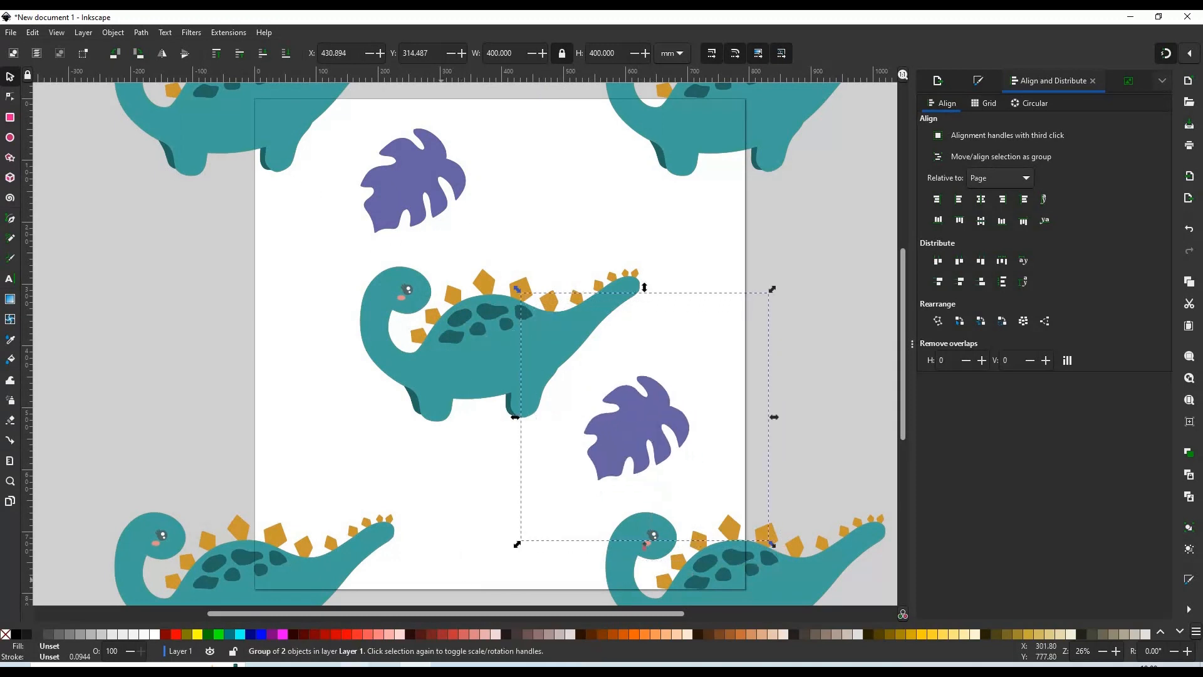
- Import the plant-1 SVG from the Downloads folder onto the page as editable objects
{"action": "mouse_move", "coordinate": [354, 665]}
{"action": "left_click", "coordinate": [328, 620]}
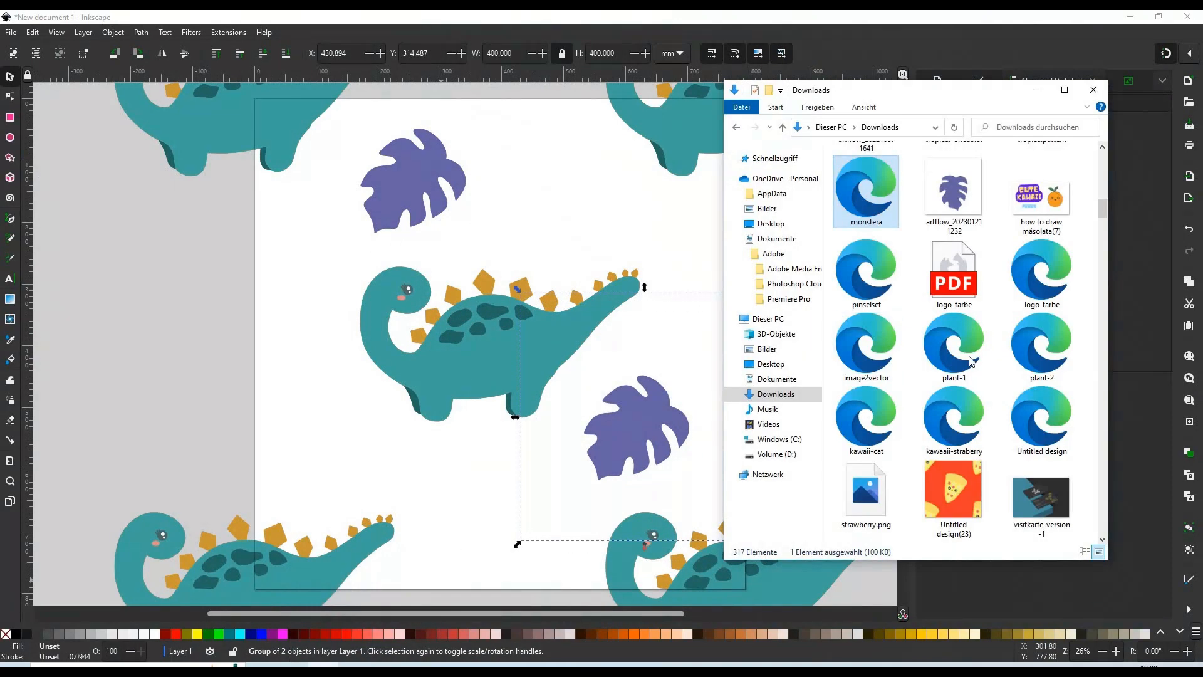
{"action": "left_click_drag", "start_coordinate": [953, 345], "coordinate": [434, 367]}
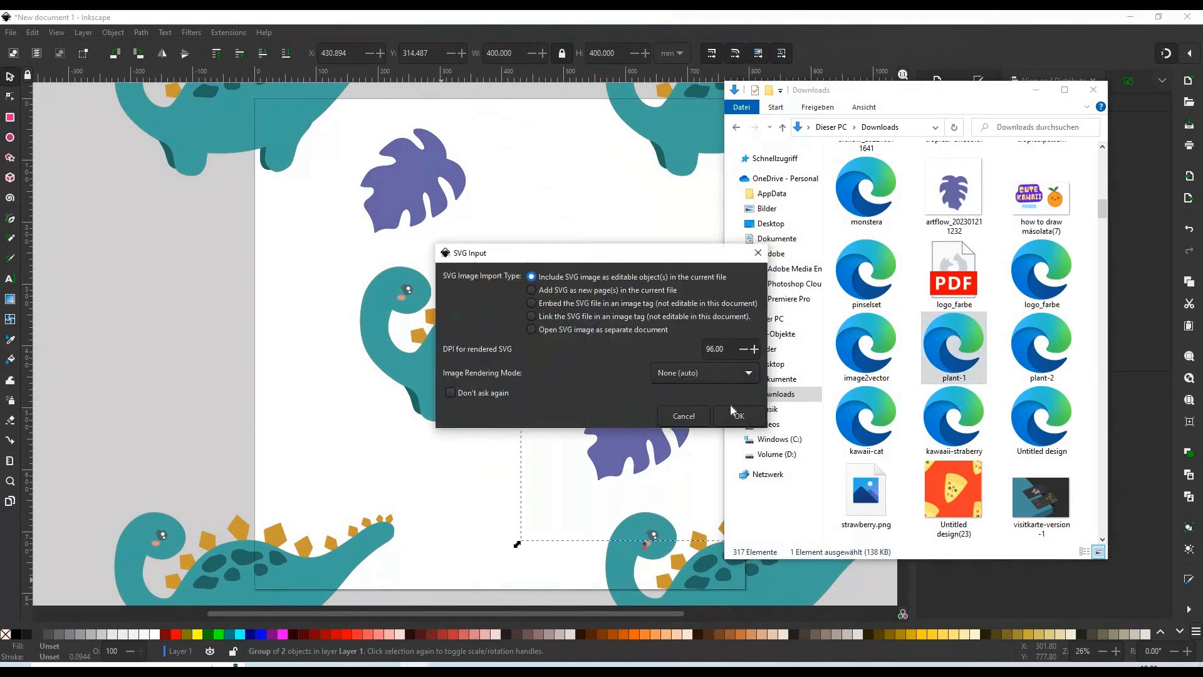
{"action": "left_click", "coordinate": [737, 417]}
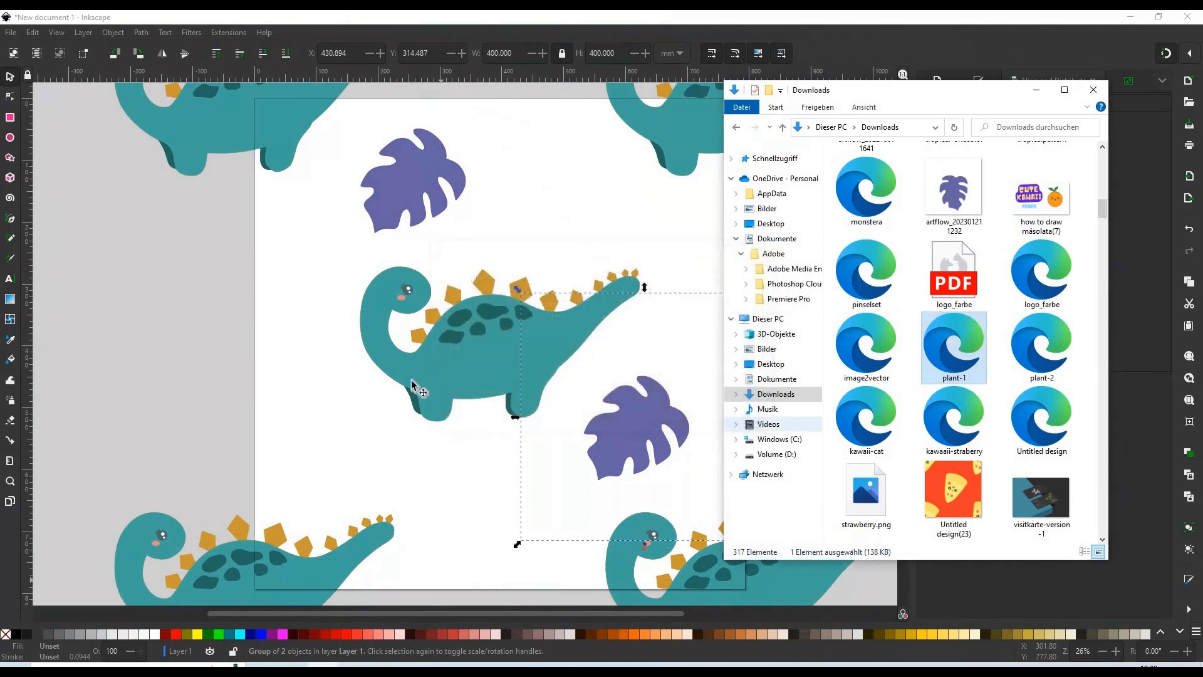
{"action": "left_click", "coordinate": [570, 61]}
- Scale the yellow plant proportionally to a height of 300 mm and rotate it counter-clockwise
{"action": "double_click", "coordinate": [602, 52]}
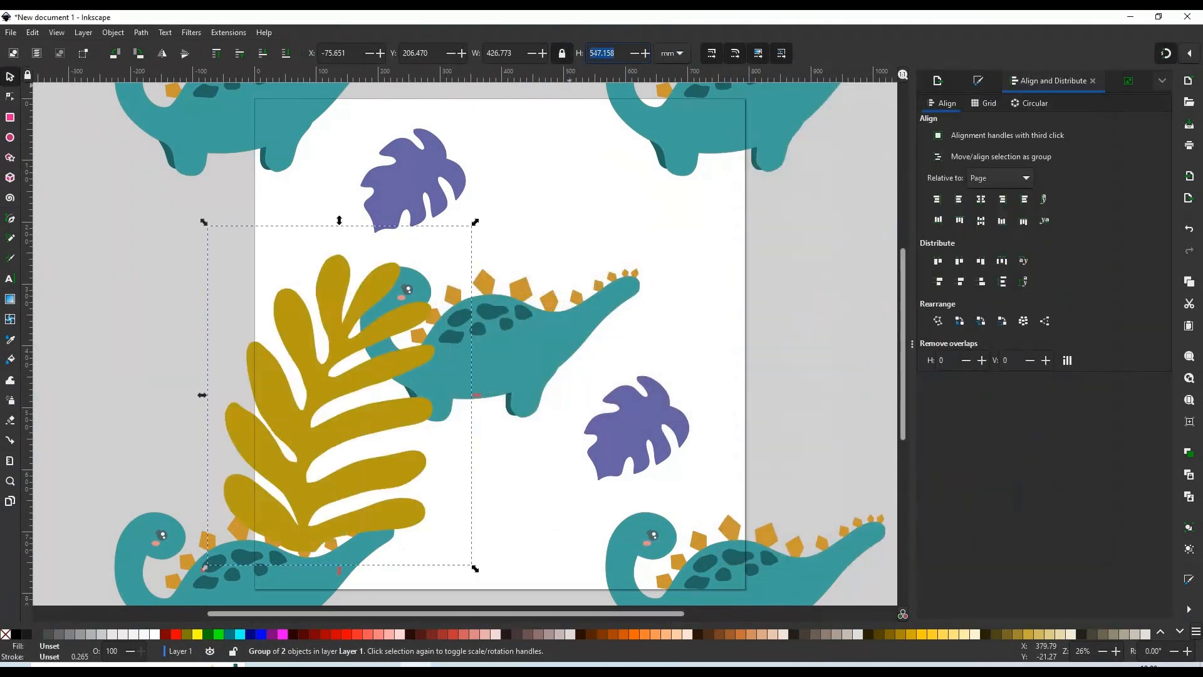
{"action": "key", "text": "Return"}
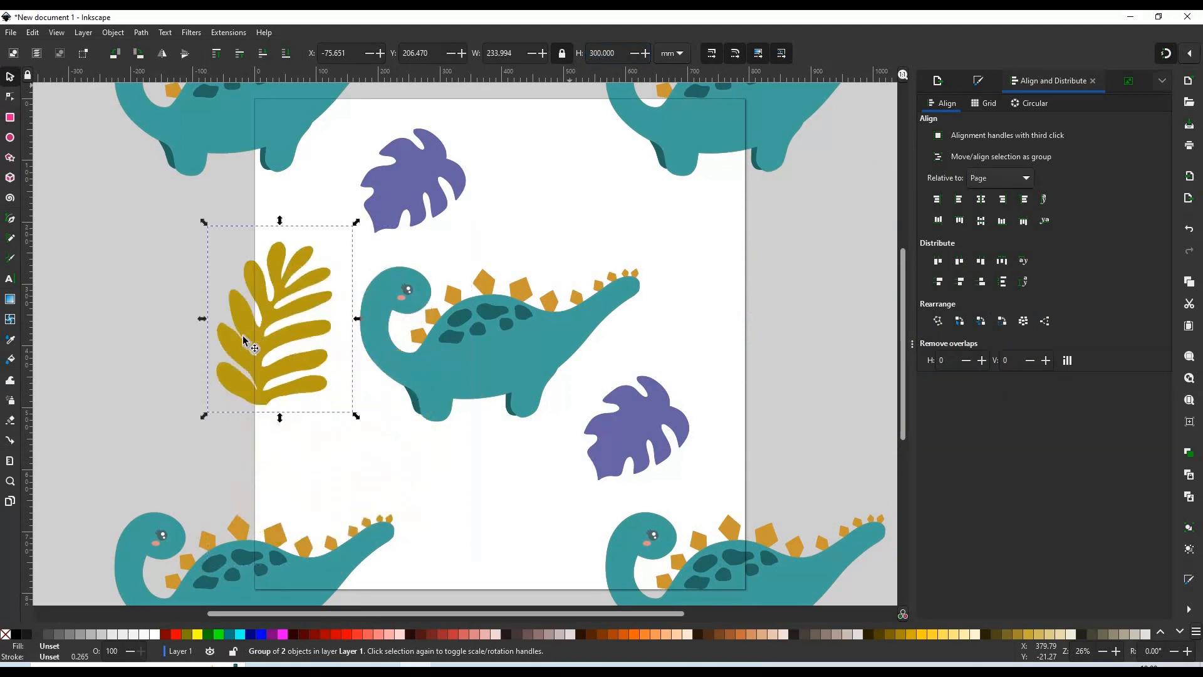
{"action": "left_click", "coordinate": [298, 344]}
{"action": "left_click_drag", "start_coordinate": [357, 416], "coordinate": [418, 329]}
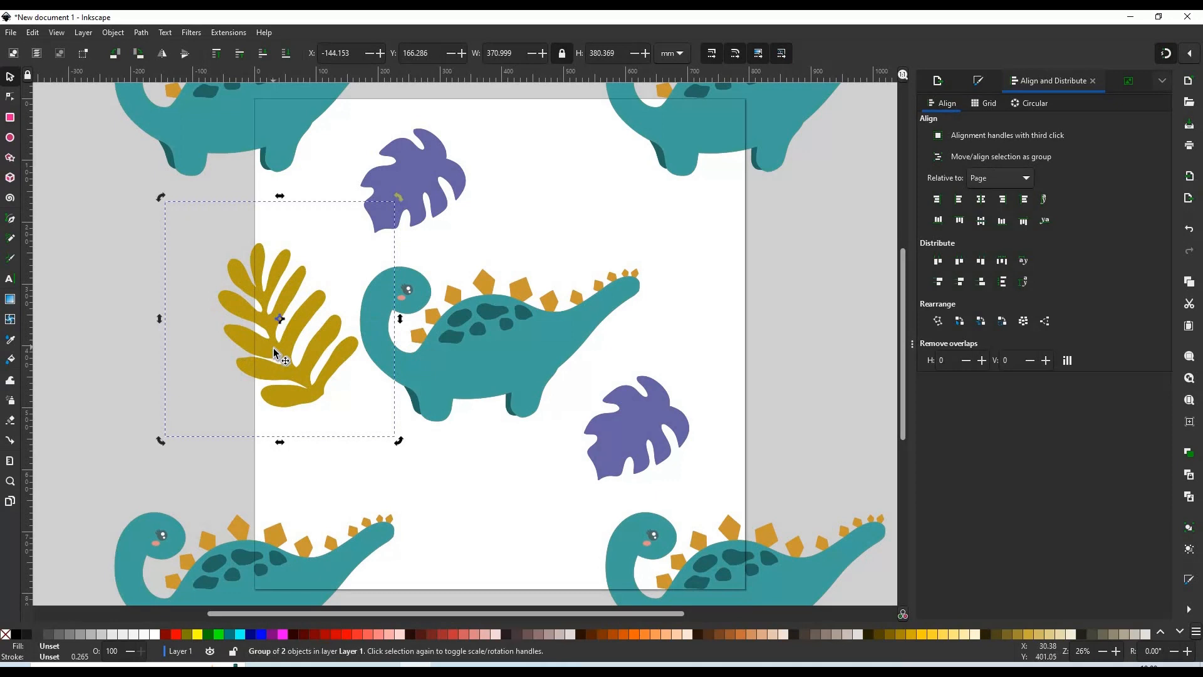
- Place the yellow plant below the central dinosaur and nudge the dinosaur slightly up and to the right to make room
{"action": "left_click", "coordinate": [274, 353]}
{"action": "left_click_drag", "start_coordinate": [281, 361], "coordinate": [465, 525]}
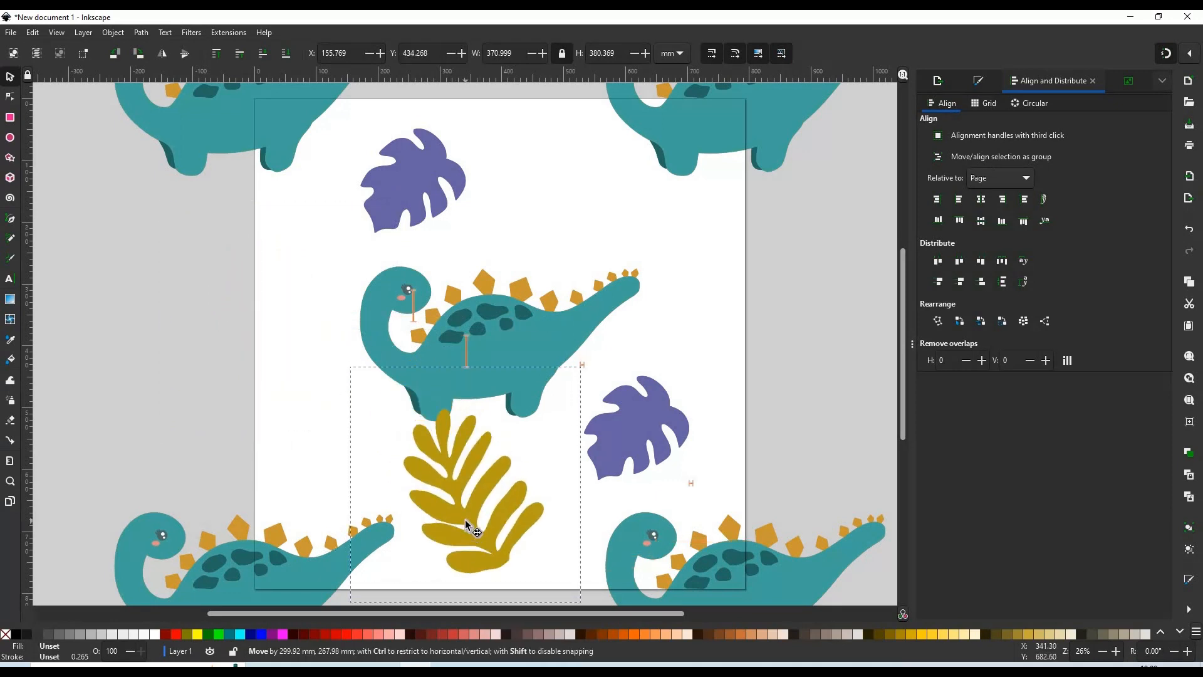
{"action": "left_click_drag", "start_coordinate": [550, 322], "coordinate": [567, 298]}
{"action": "left_click_drag", "start_coordinate": [481, 487], "coordinate": [504, 483]}
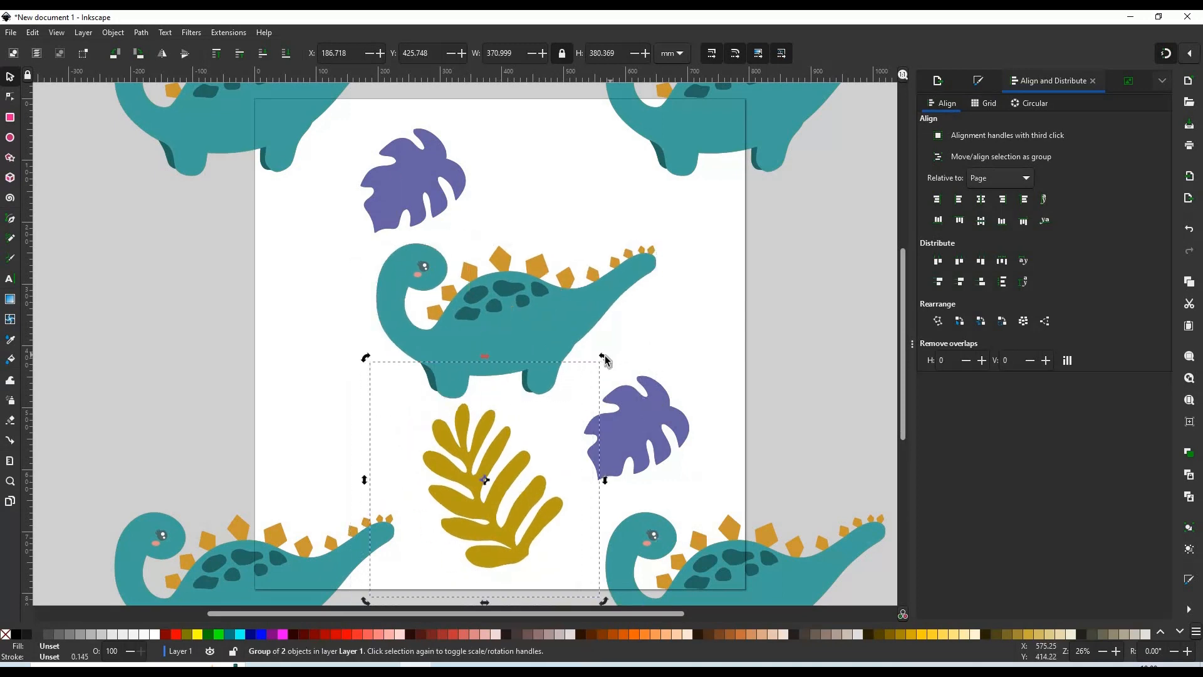
- Rotate the yellow plant about 22° counter-clockwise and move the two monstera leaves to either side below the central dinosaur
{"action": "left_click_drag", "start_coordinate": [604, 359], "coordinate": [551, 336]}
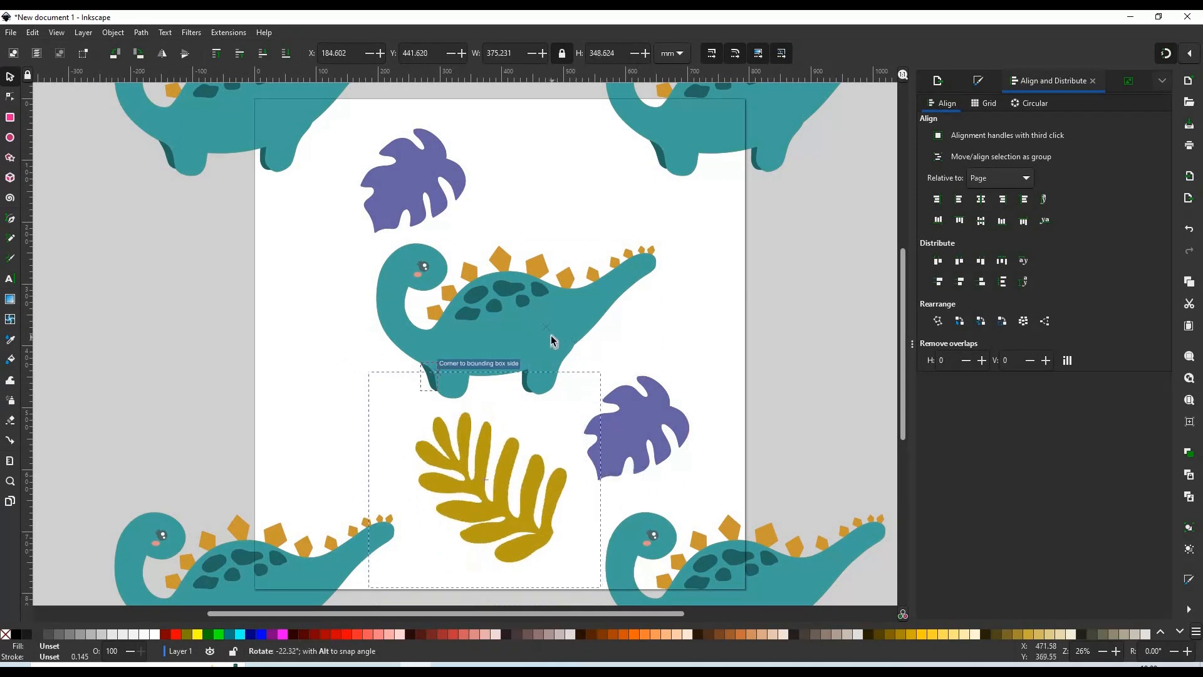
{"action": "left_click_drag", "start_coordinate": [638, 437], "coordinate": [649, 393]}
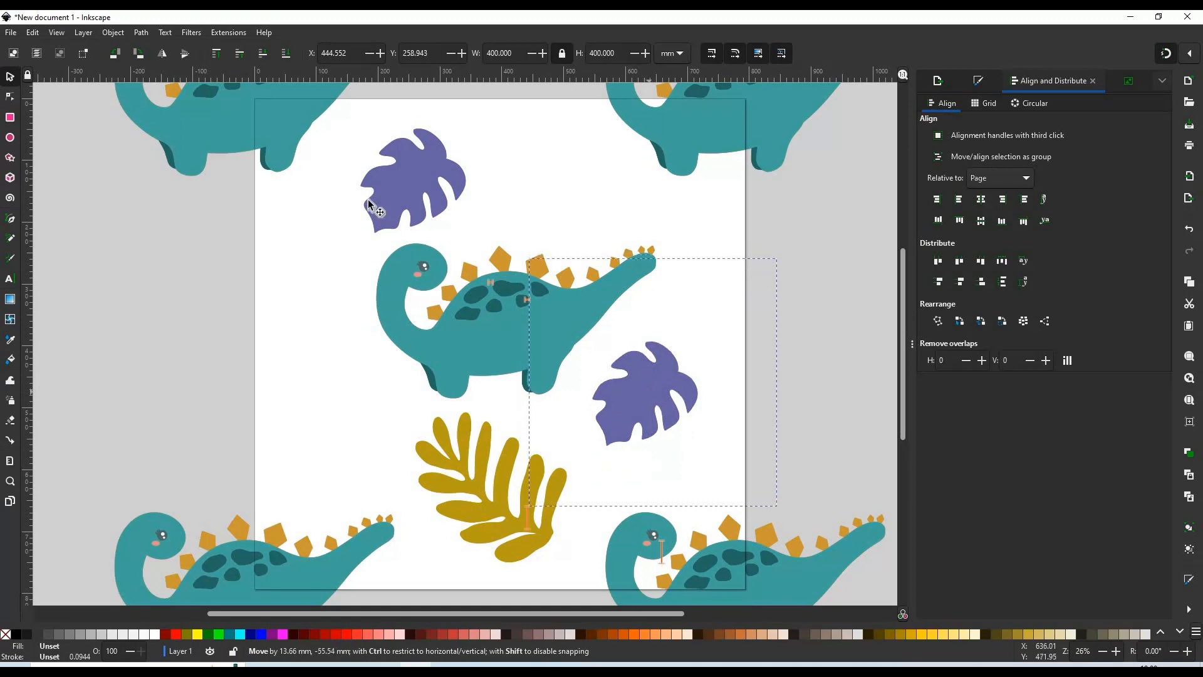
{"action": "left_click_drag", "start_coordinate": [393, 194], "coordinate": [305, 400]}
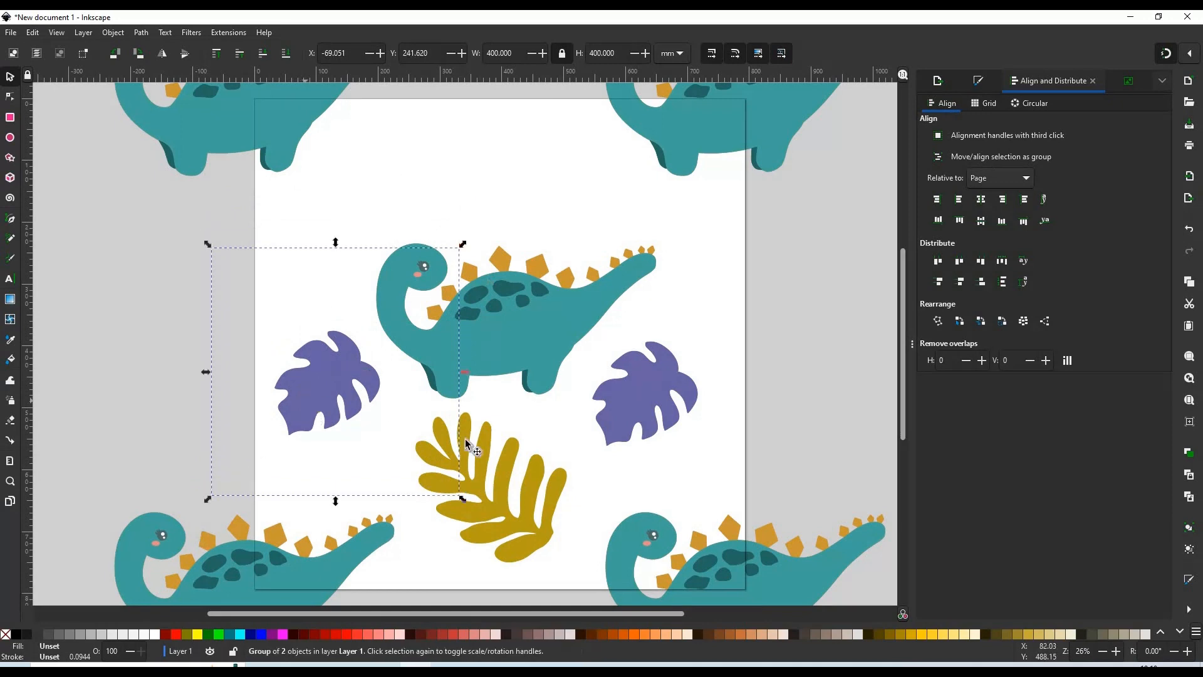
- Place a copy of the yellow plant above the central dinosaur and flip it both vertically and horizontally
{"action": "left_click", "coordinate": [465, 439]}
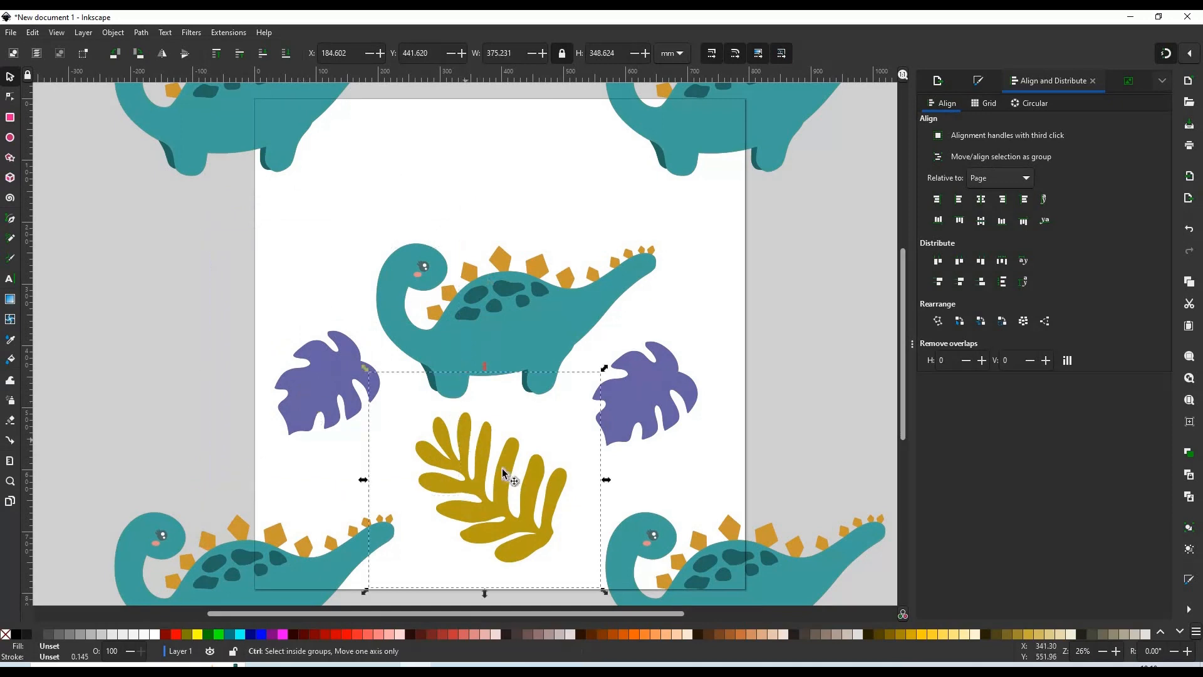
{"action": "left_click_drag", "start_coordinate": [500, 476], "coordinate": [505, 189]}
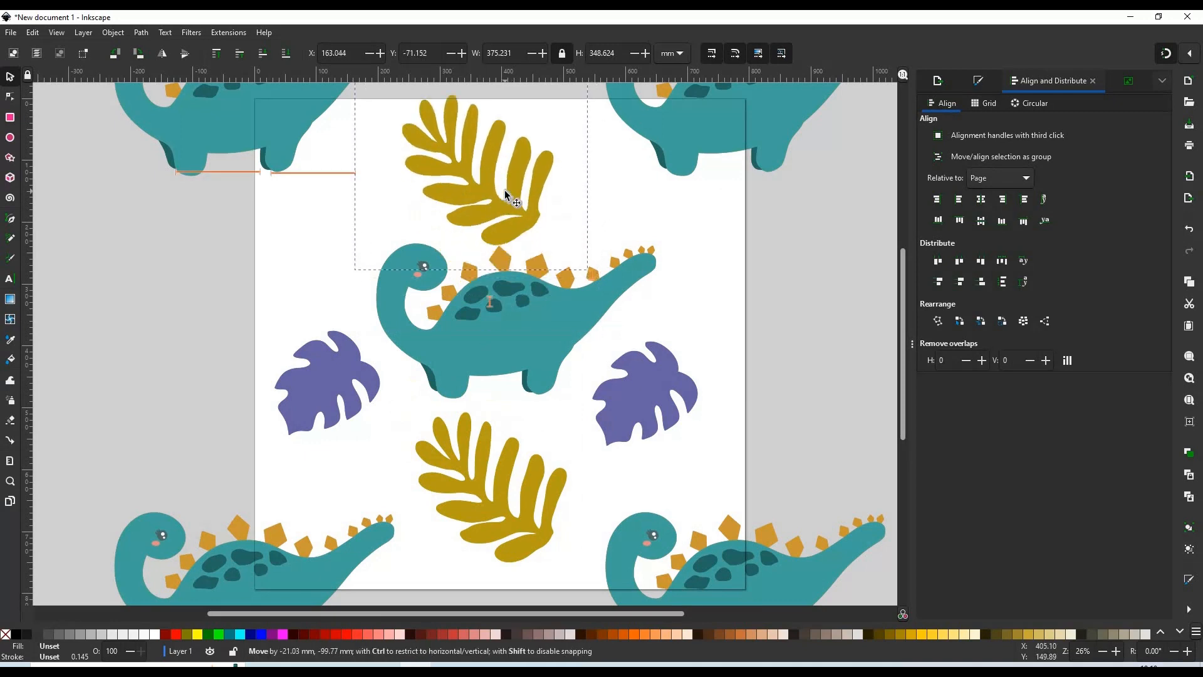
{"action": "left_click", "coordinate": [182, 56]}
{"action": "left_click", "coordinate": [163, 54]}
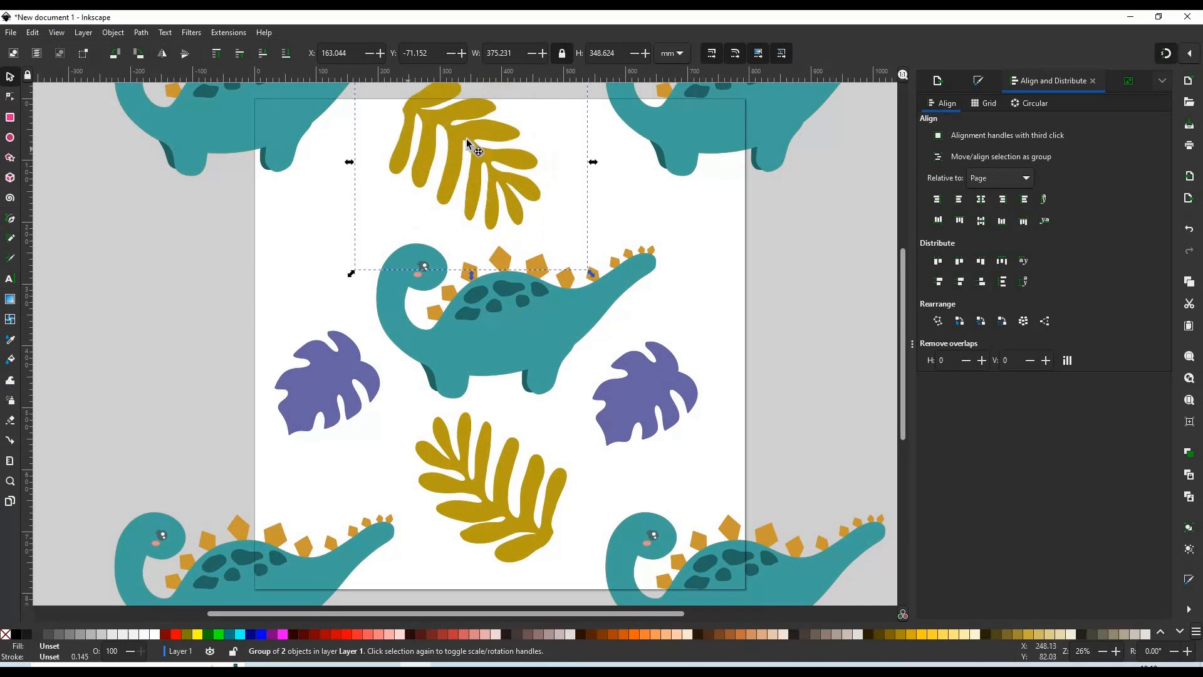
- Scale the upper yellow plant proportionally to a height of 300 mm and centre it above the dinosaur's back
{"action": "left_click_drag", "start_coordinate": [519, 153], "coordinate": [598, 168]}
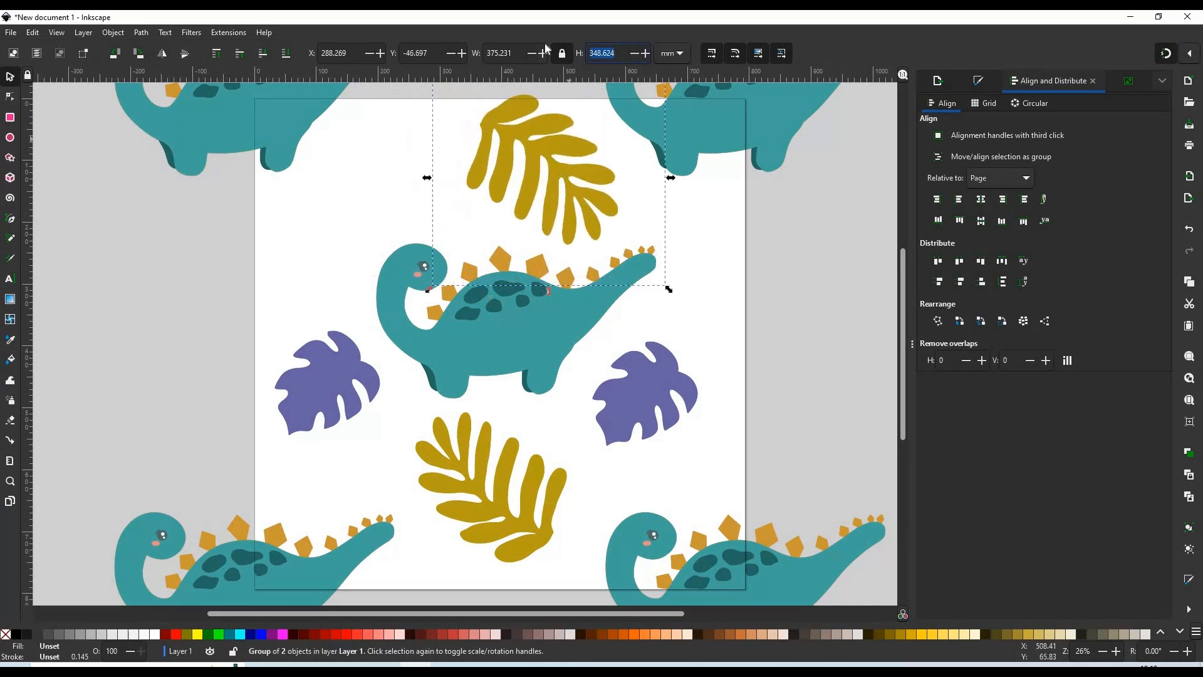
{"action": "type", "text": "300"}
{"action": "key", "text": "Return"}
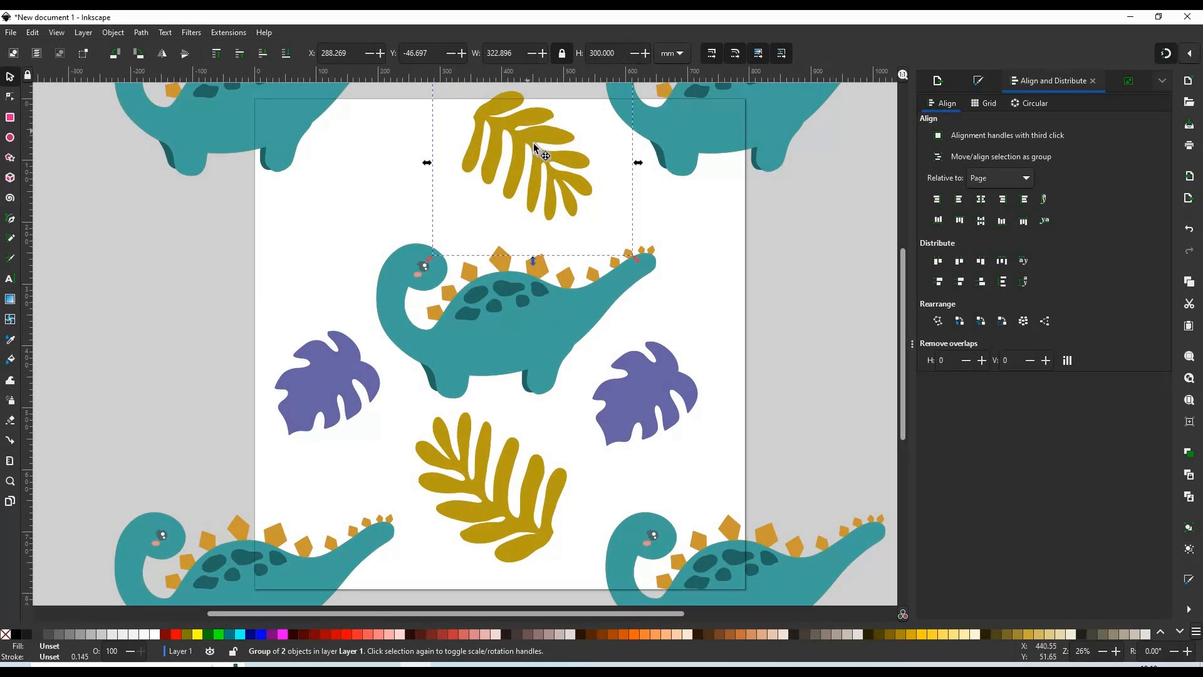
{"action": "left_click_drag", "start_coordinate": [534, 147], "coordinate": [544, 163]}
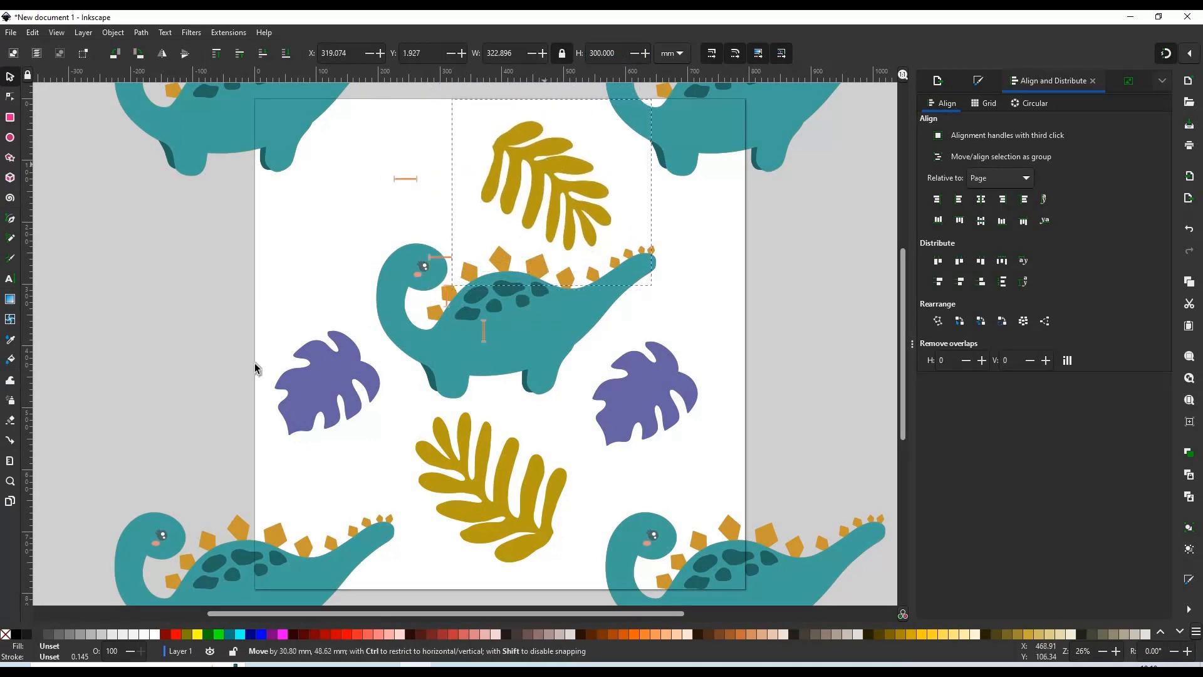
- Shift the left monstera leaf down and the right one slightly down and to the right
{"action": "left_click", "coordinate": [341, 406]}
{"action": "left_click_drag", "start_coordinate": [315, 391], "coordinate": [324, 418]}
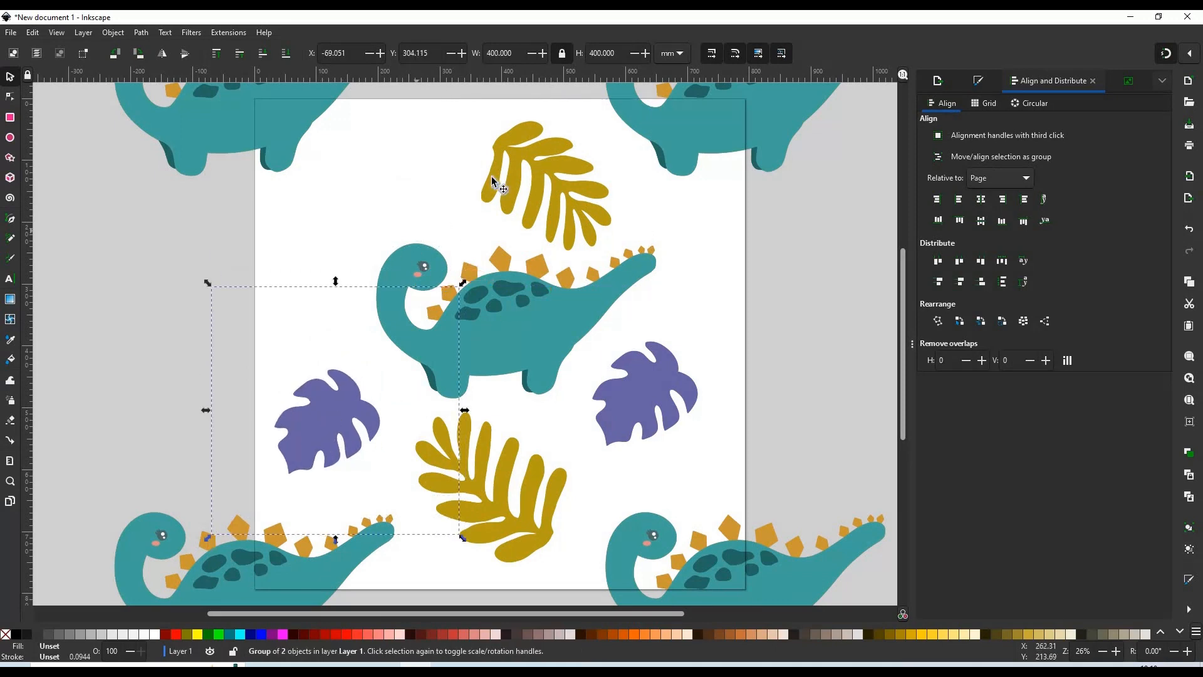
{"action": "left_click", "coordinate": [672, 417]}
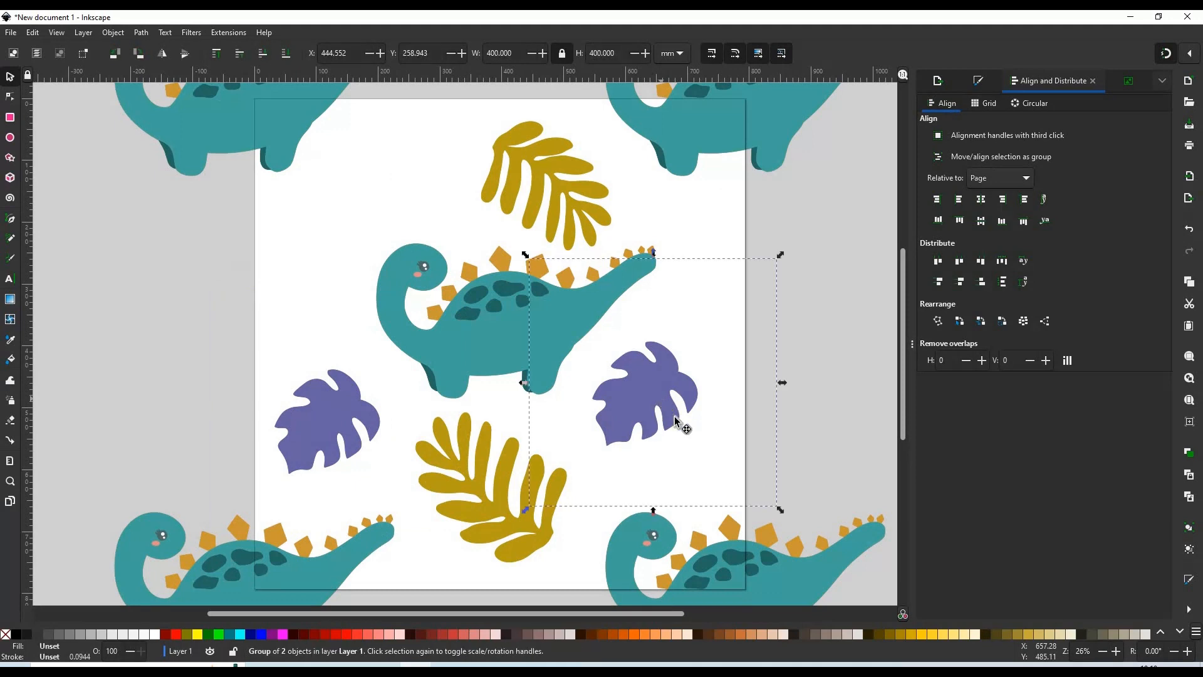
{"action": "left_click_drag", "start_coordinate": [672, 417], "coordinate": [685, 424]}
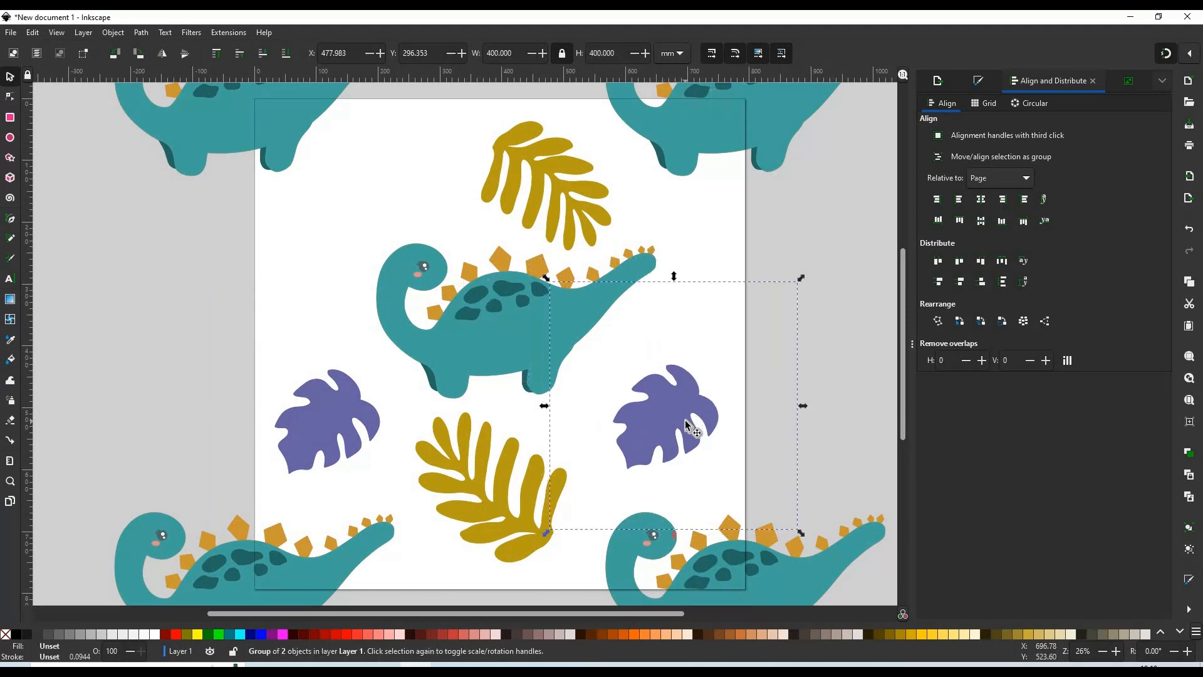
- Import the plant-2 SVG from the Downloads folder onto the page as editable objects
{"action": "left_click", "coordinate": [327, 646]}
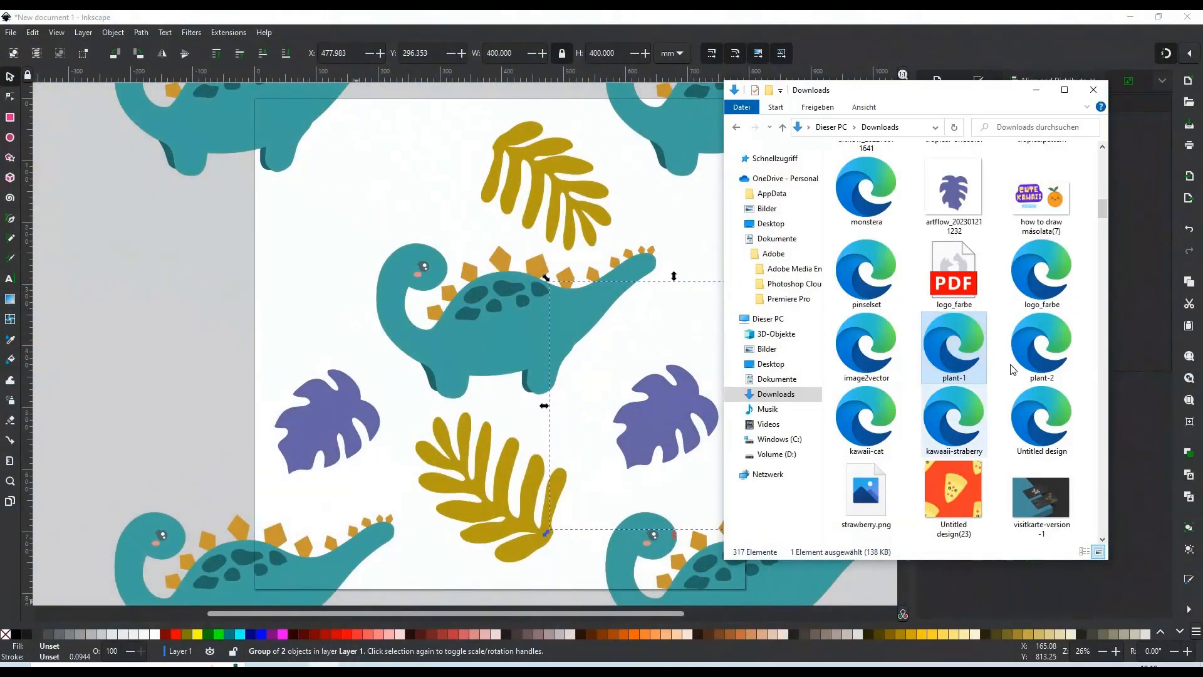
{"action": "left_click_drag", "start_coordinate": [353, 198], "coordinate": [353, 198]}
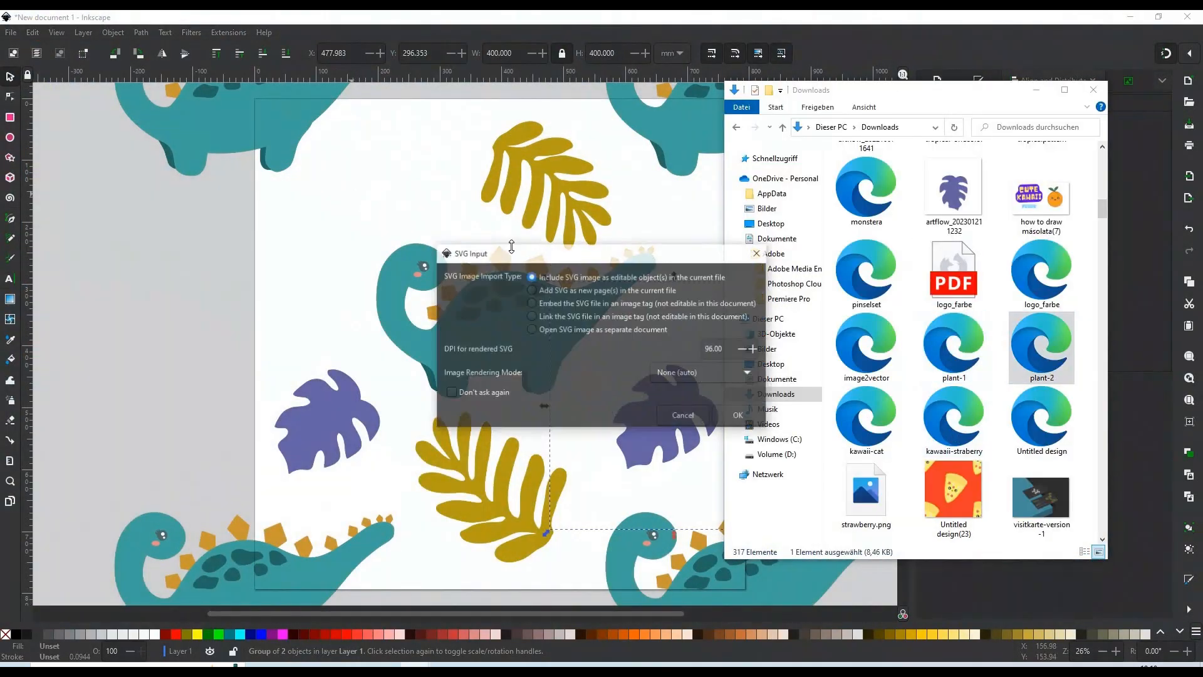
{"action": "left_click", "coordinate": [725, 416]}
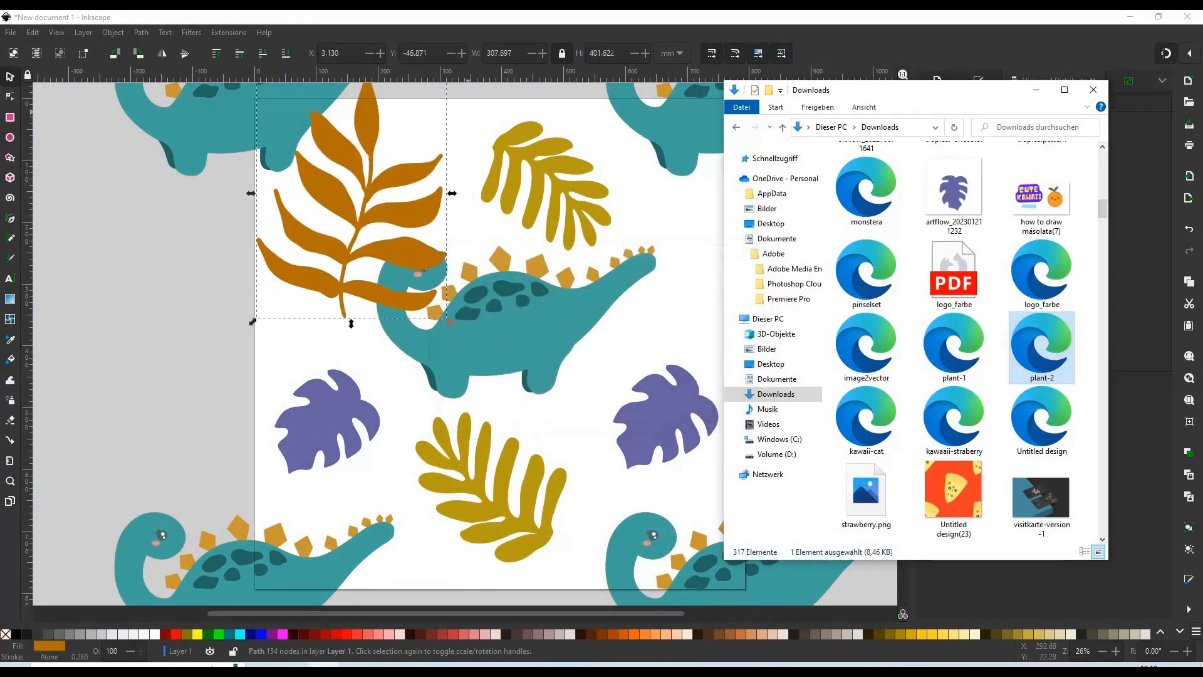
- Scale the orange plant proportionally to a height of 150 mm, then rotate it clockwise above the central dinosaur's head
{"action": "left_click", "coordinate": [498, 36]}
{"action": "triple_click", "coordinate": [602, 53]}
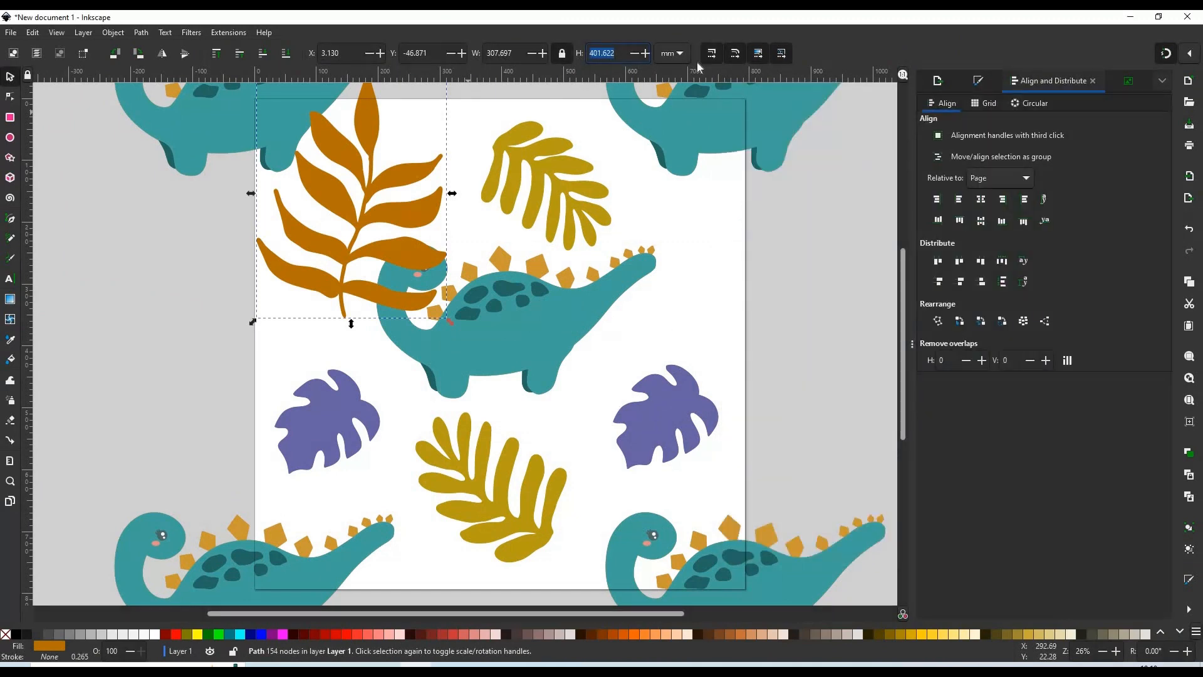
{"action": "type", "text": "150"}
{"action": "key", "text": "Return"}
{"action": "left_click_drag", "start_coordinate": [297, 130], "coordinate": [382, 243]}
{"action": "left_click", "coordinate": [405, 224]}
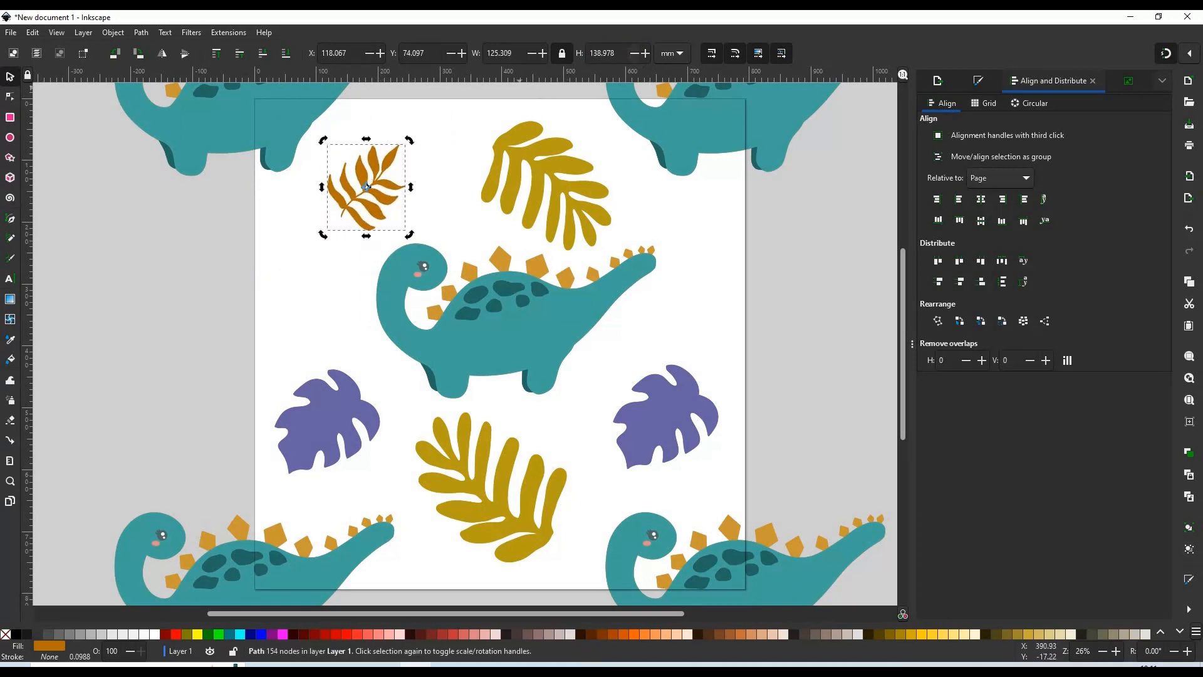
- Set the orange plant's height to 200 mm and reposition it above the dinosaur's head
{"action": "type", "text": "200"}
{"action": "key", "text": "Return"}
{"action": "left_click_drag", "start_coordinate": [403, 209], "coordinate": [396, 178]}
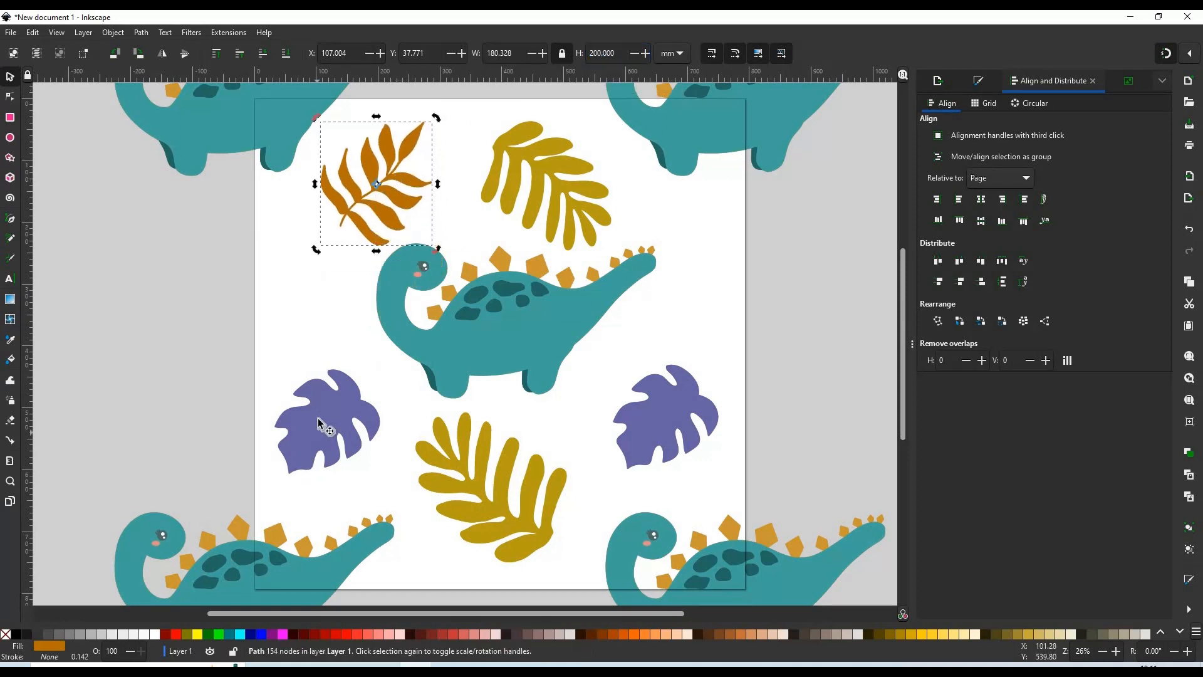
- Duplicate the orange plant and place the copy beyond the tip of the central dinosaur's tail
{"action": "key", "text": "ctrl+c"}
{"action": "key", "text": "ctrl+v"}
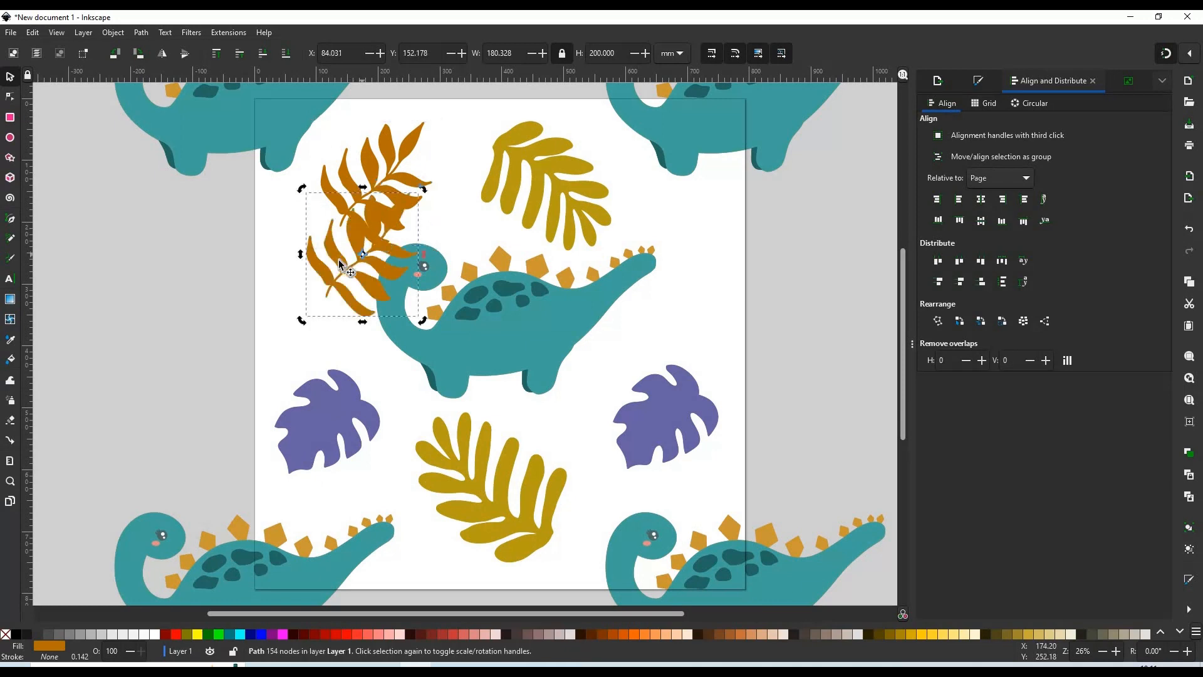
{"action": "left_click_drag", "start_coordinate": [338, 263], "coordinate": [686, 268]}
- Shift the central dinosaur down and to the left, and move the lower yellow plant slightly down
{"action": "left_click_drag", "start_coordinate": [469, 356], "coordinate": [460, 527]}
{"action": "left_click", "coordinate": [449, 480]}
{"action": "left_click", "coordinate": [703, 306]}
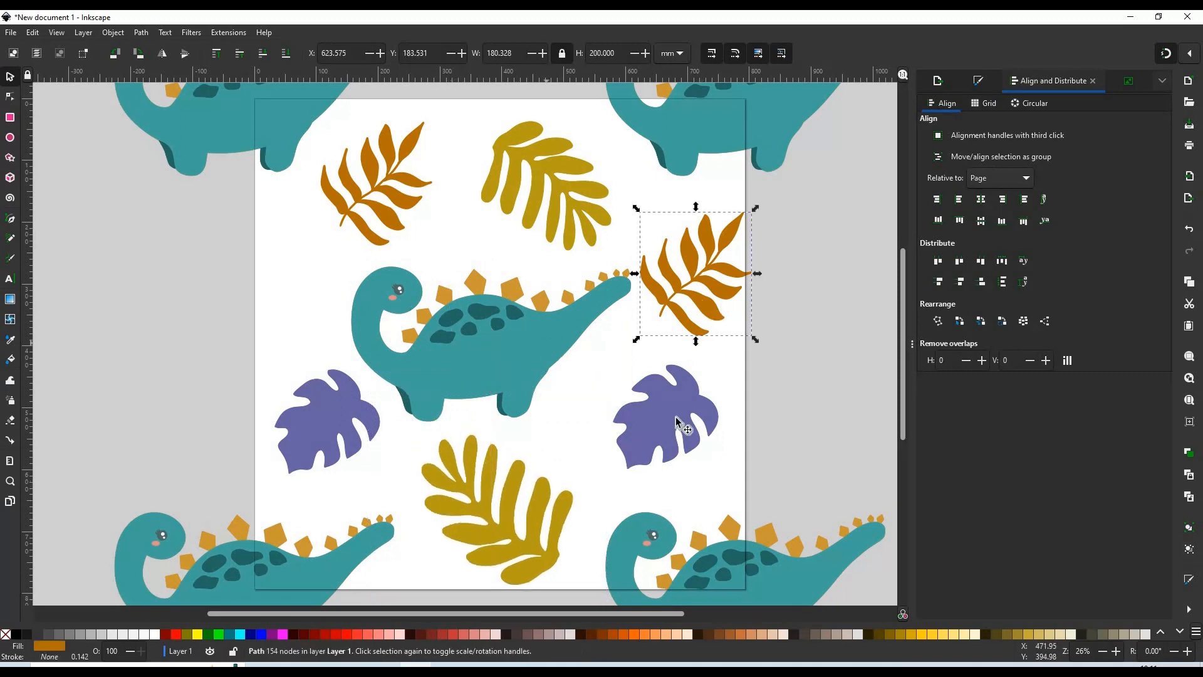
- Delete the right monstera leaf and move the orange plant copy into its place below the dinosaur's tail
{"action": "mouse_move", "coordinate": [677, 421]}
{"action": "left_mouse_down"}
{"action": "mouse_move", "coordinate": [627, 420]}
{"action": "mouse_move", "coordinate": [665, 425]}
{"action": "left_mouse_up"}
{"action": "key", "text": "Delete"}
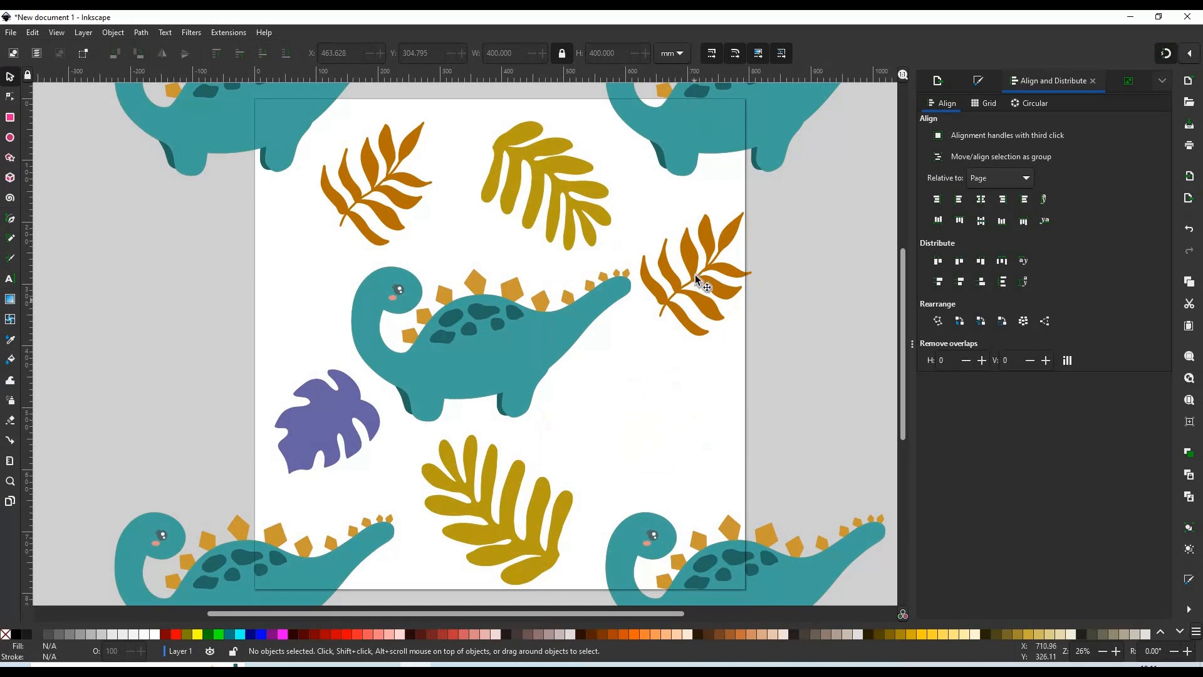
{"action": "left_click", "coordinate": [694, 295]}
{"action": "left_click_drag", "start_coordinate": [687, 295], "coordinate": [656, 425]}
- Scale the orange copy proportionally to a height of 300 mm and fit it under the central dinosaur's tail
{"action": "key", "text": "ctrl+a"}
{"action": "type", "text": "3"}
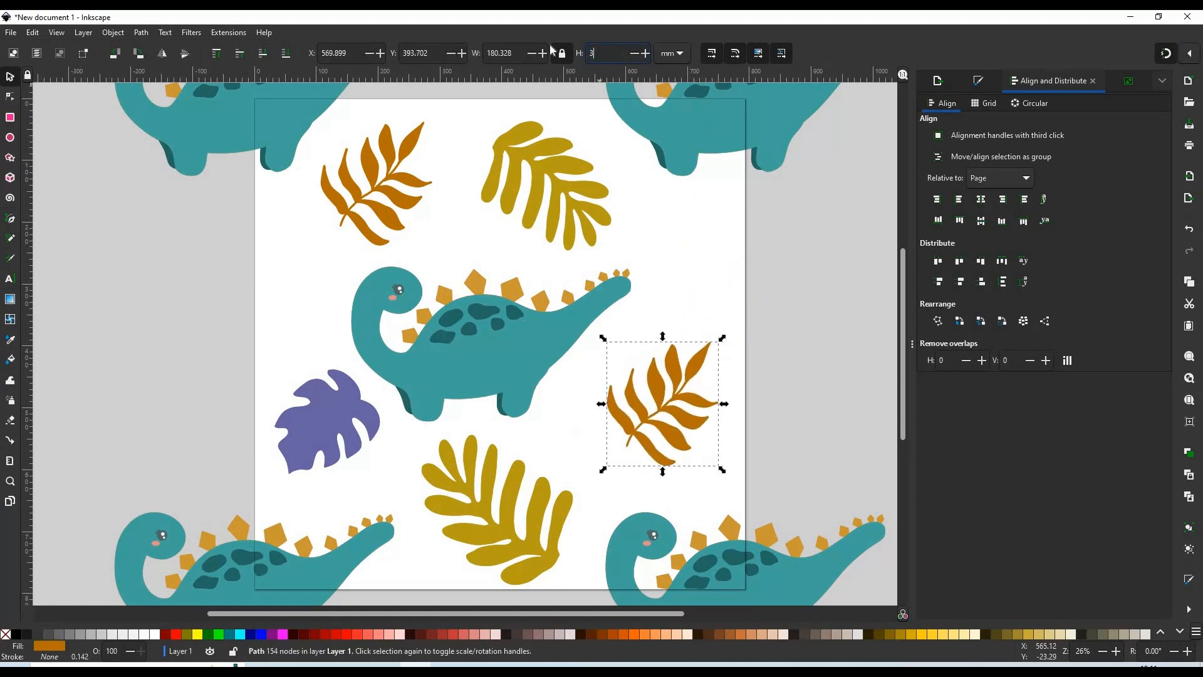
{"action": "type", "text": "00"}
{"action": "key", "text": "Return"}
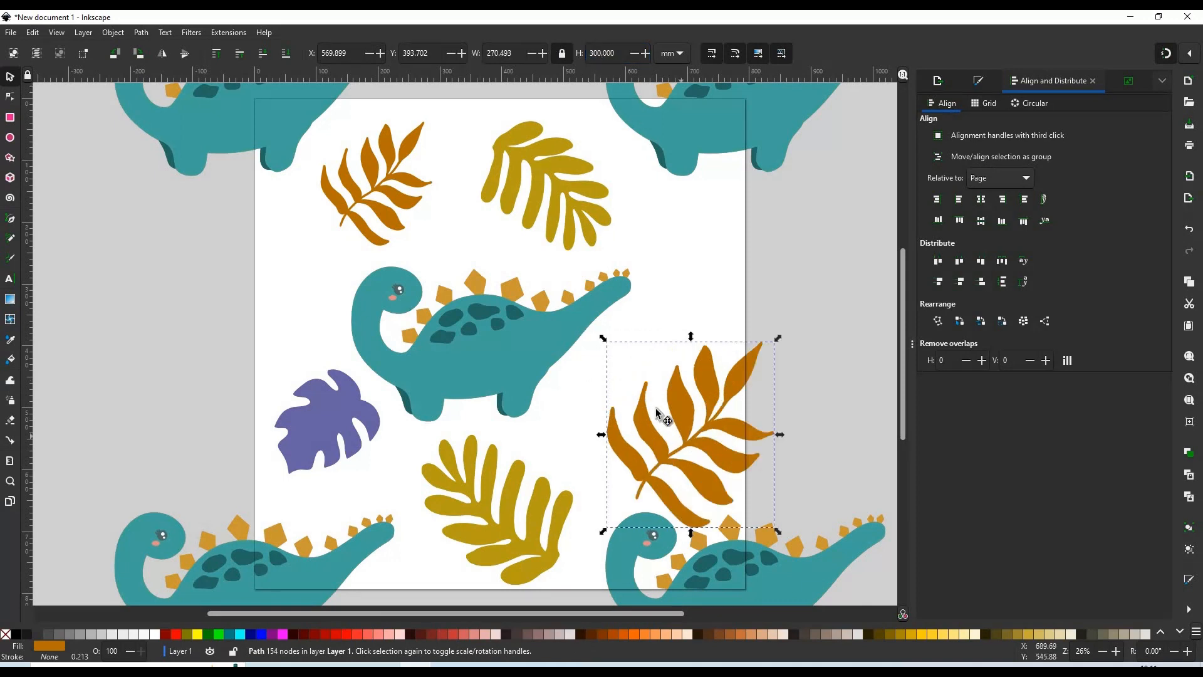
{"action": "left_click_drag", "start_coordinate": [658, 416], "coordinate": [594, 376]}
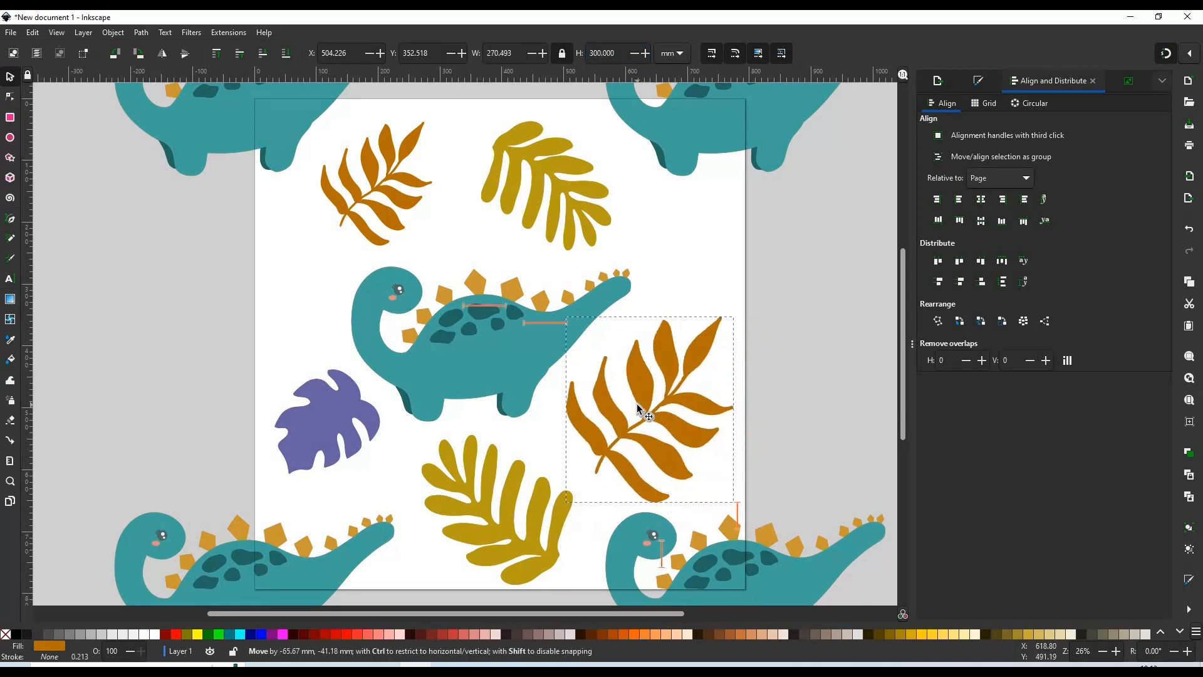
- Place a copy of the monstera leaf above the large orange plant near the tail tip and nudge the dinosaur slightly up
{"action": "left_click", "coordinate": [296, 420]}
{"action": "key", "text": "ctrl"}
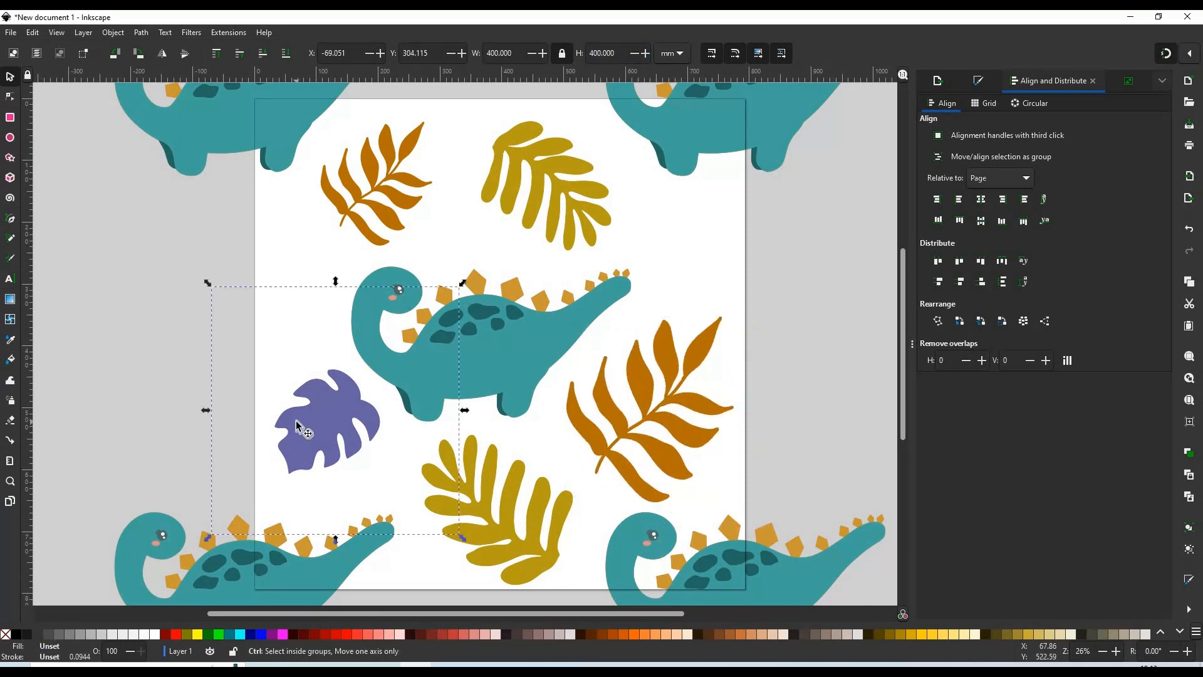
{"action": "key", "text": "ctrl+d"}
{"action": "left_click_drag", "start_coordinate": [296, 420], "coordinate": [731, 236]}
{"action": "left_click_drag", "start_coordinate": [509, 327], "coordinate": [647, 255]}
- Scale the new monstera leaf to 350 mm high, flip it horizontally and reposition it beside the dinosaur's tail tip
{"action": "left_click", "coordinate": [691, 258]}
{"action": "type", "text": "350"}
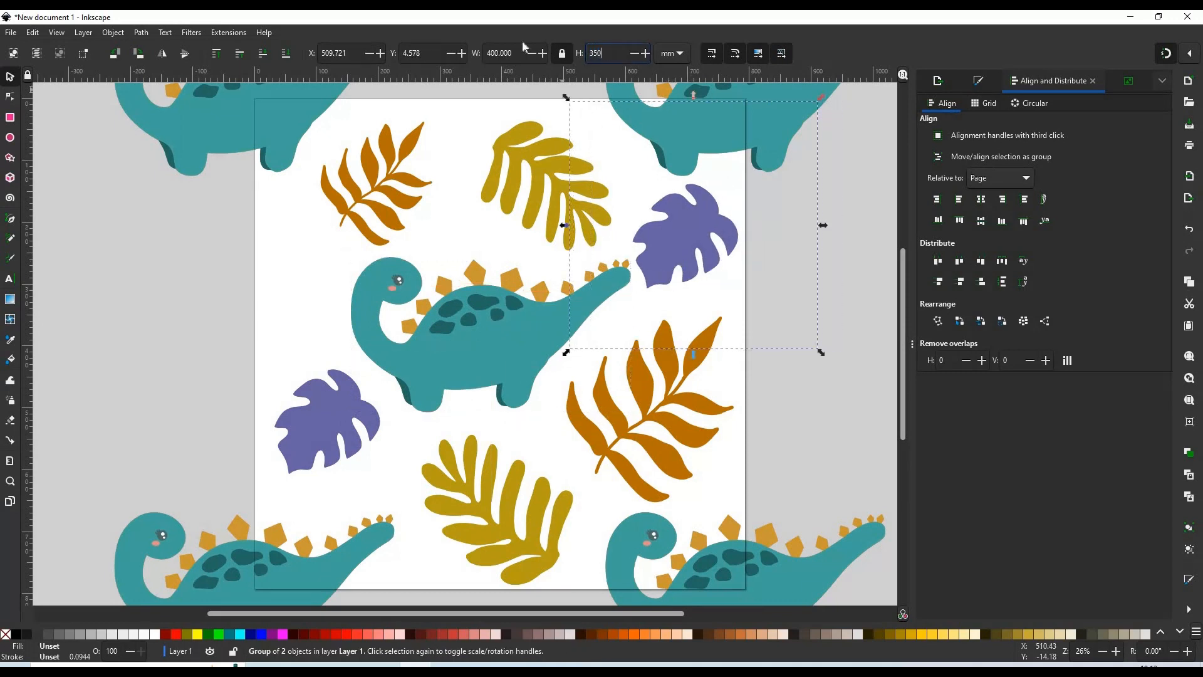
{"action": "key", "text": "Return"}
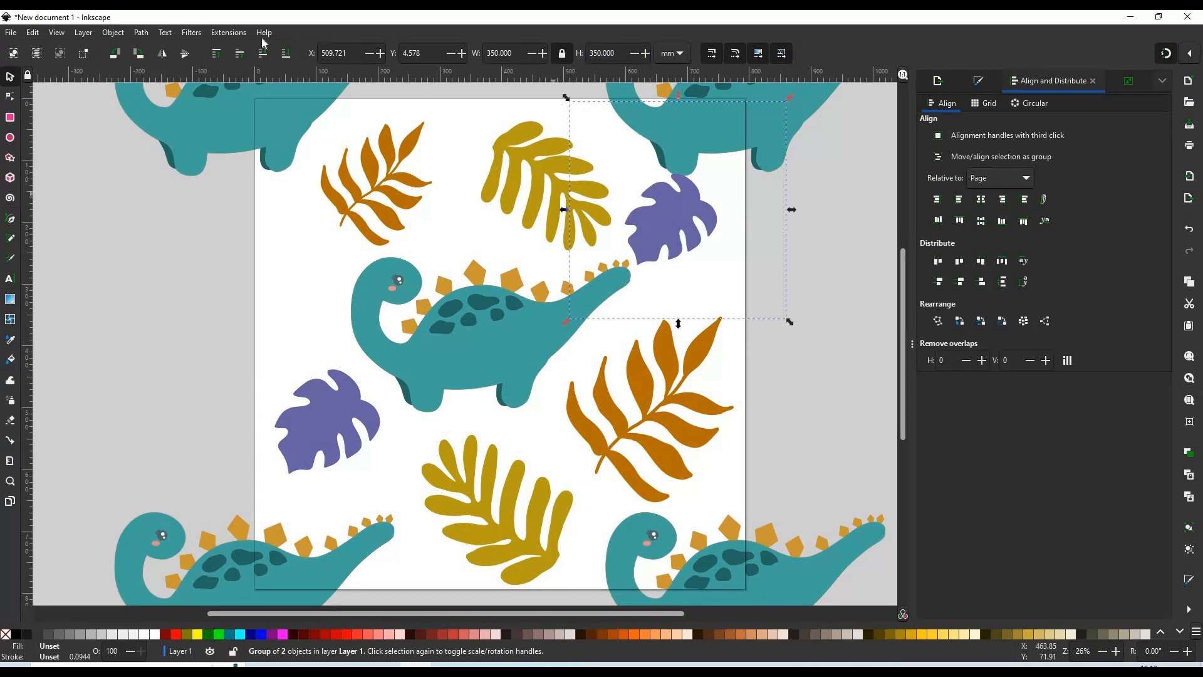
{"action": "left_click", "coordinate": [162, 54]}
{"action": "left_click_drag", "start_coordinate": [698, 234], "coordinate": [698, 247]}
{"action": "left_click", "coordinate": [374, 222]}
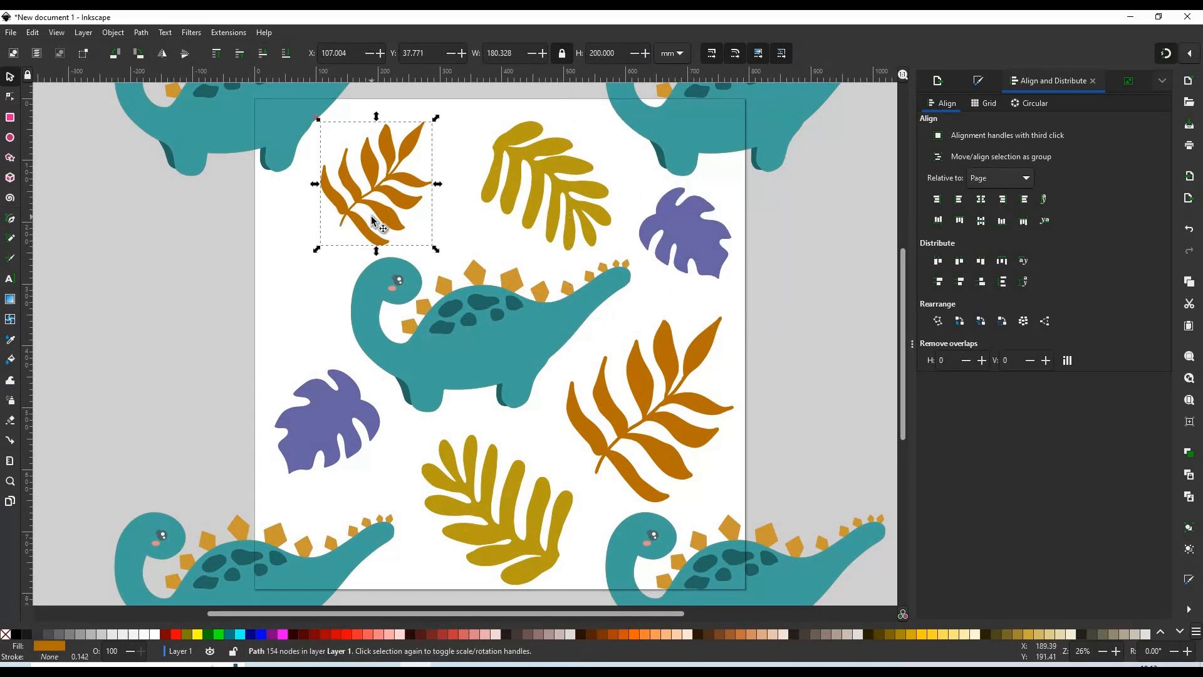
{"action": "key", "text": "ctrl"}
{"action": "key", "text": "ctrl+v"}
{"action": "left_click_drag", "start_coordinate": [370, 222], "coordinate": [302, 314]}
{"action": "key", "text": "Delete"}
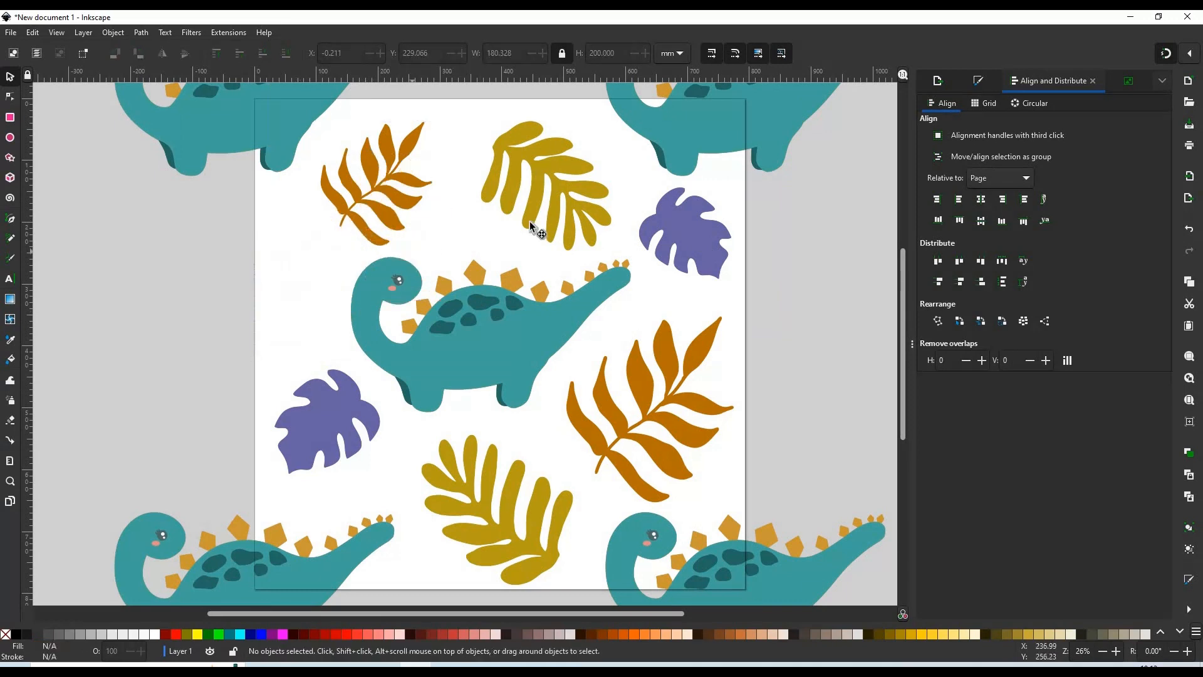
- Duplicate the upper yellow plant and move the copy toward the central dinosaur's head
{"action": "left_click", "coordinate": [529, 221]}
{"action": "key", "text": "ctrl+c"}
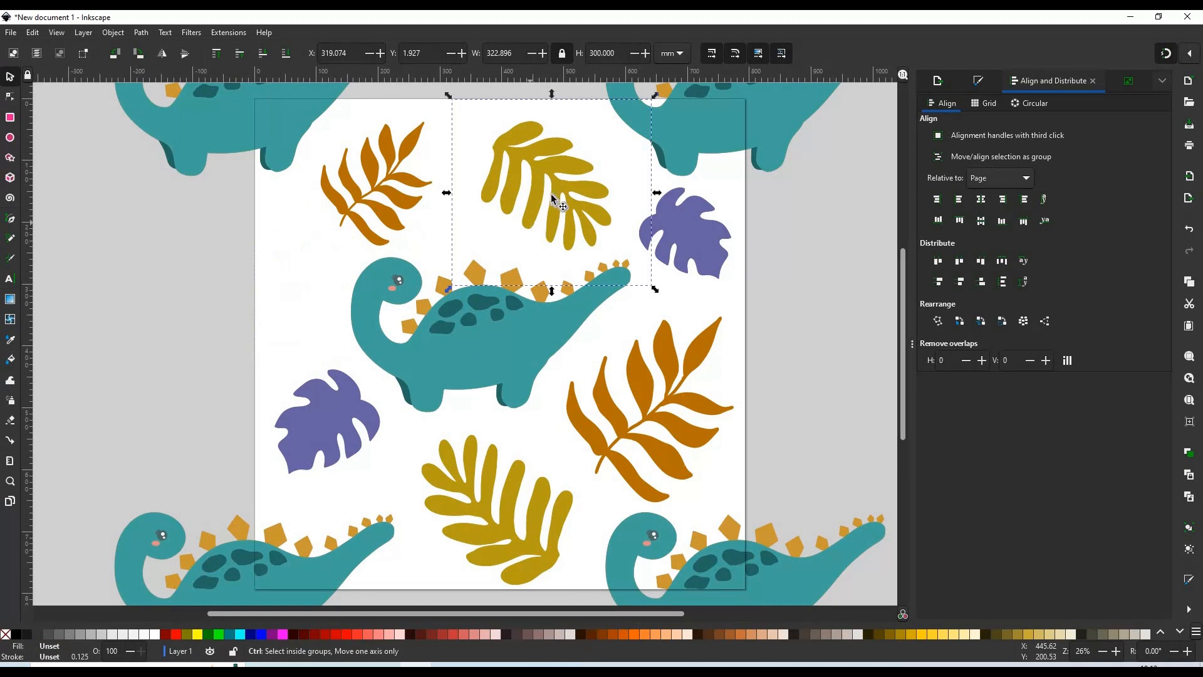
{"action": "key", "text": "ctrl+v"}
{"action": "left_click_drag", "start_coordinate": [550, 194], "coordinate": [408, 284]}
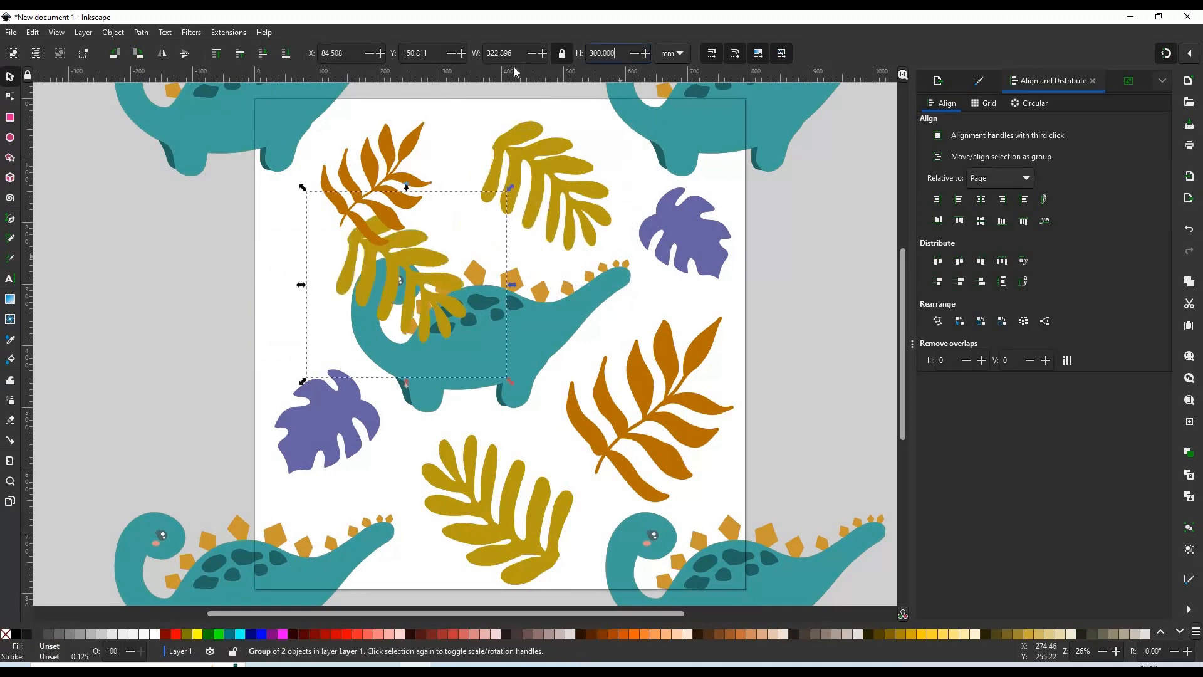
- Scale the yellow copy proportionally to a height of 150 mm, place it in front of the dinosaur's head and flip it horizontally
{"action": "key", "text": "ctrl+a"}
{"action": "type", "text": "150"}
{"action": "key", "text": "Return"}
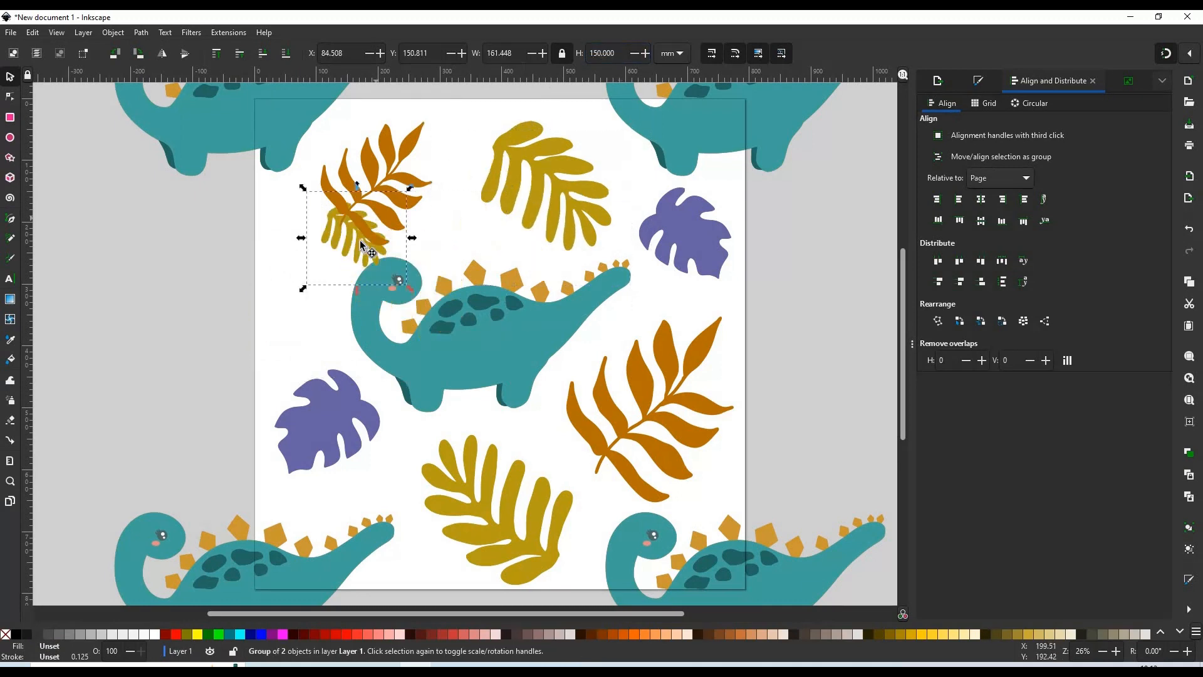
{"action": "left_click_drag", "start_coordinate": [362, 245], "coordinate": [315, 309]}
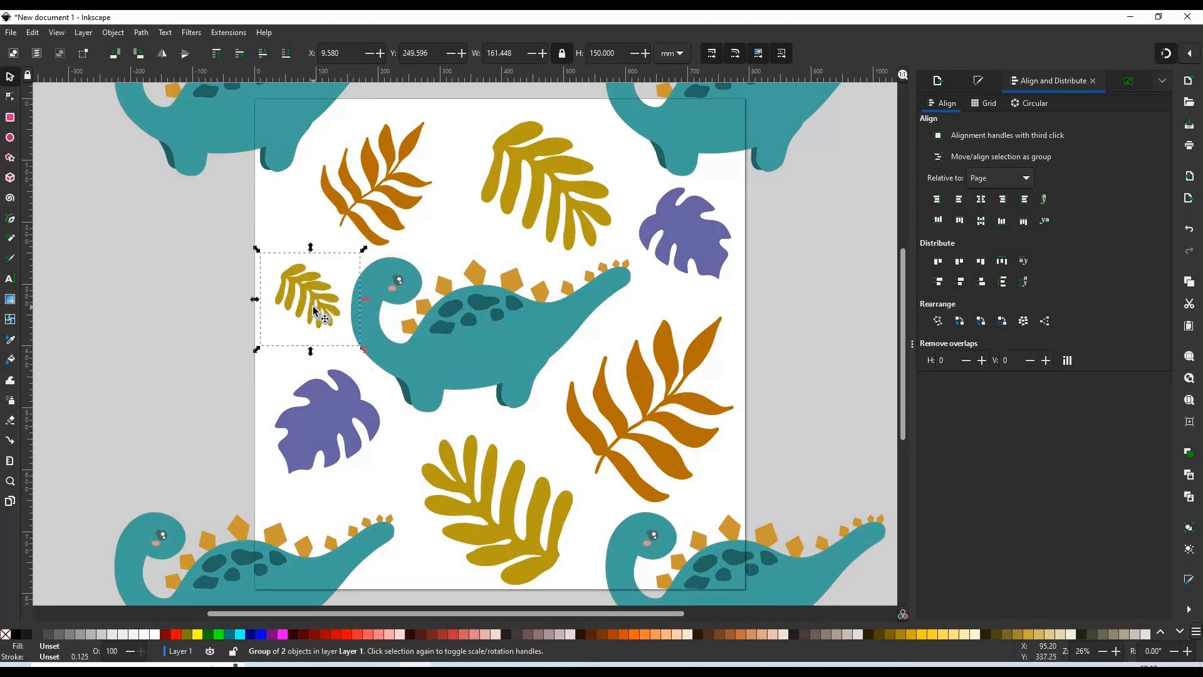
{"action": "left_click", "coordinate": [165, 60]}
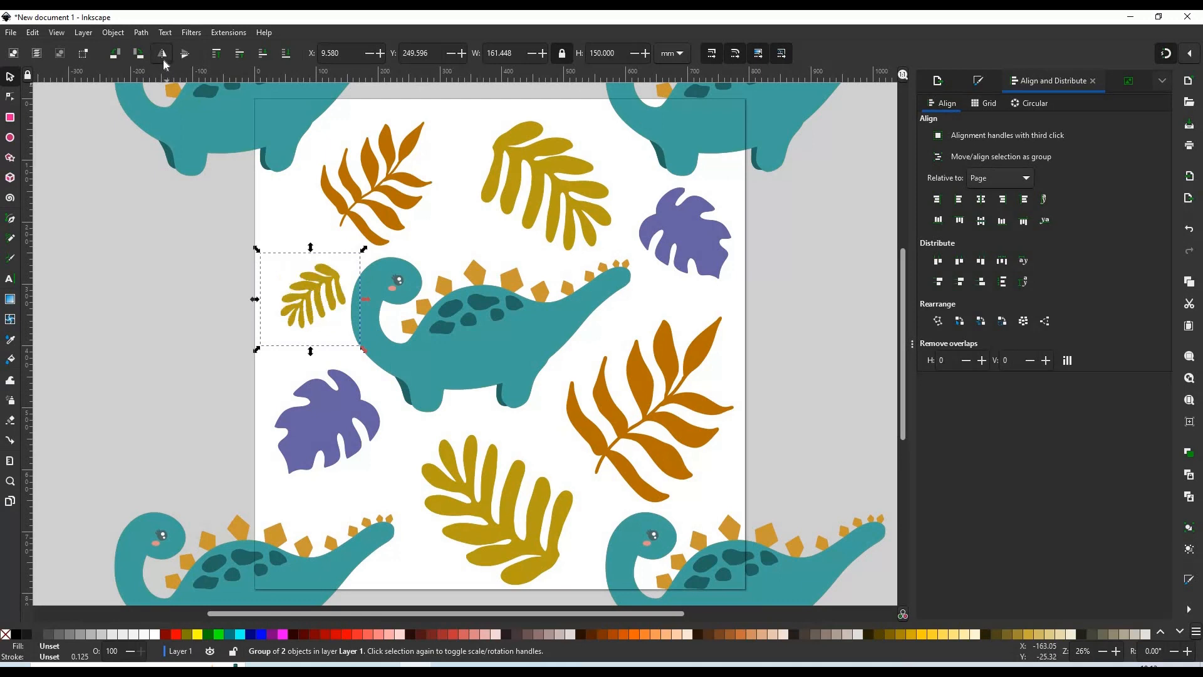
{"action": "left_click", "coordinate": [303, 302]}
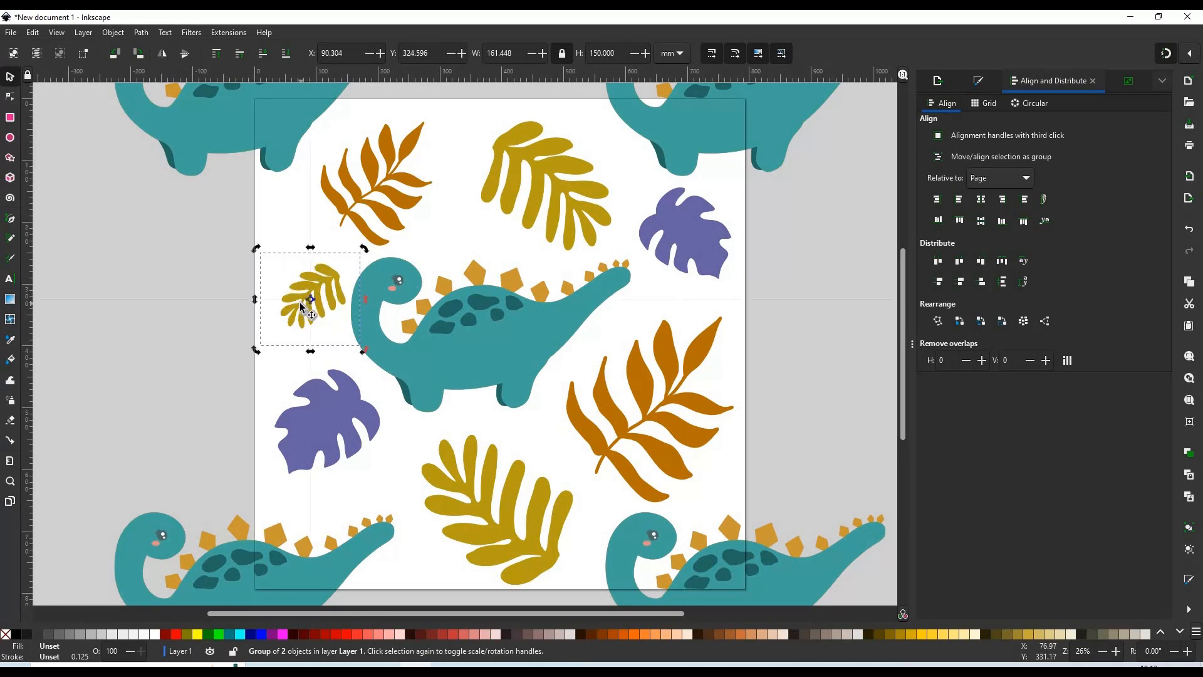
{"action": "left_click", "coordinate": [183, 298]}
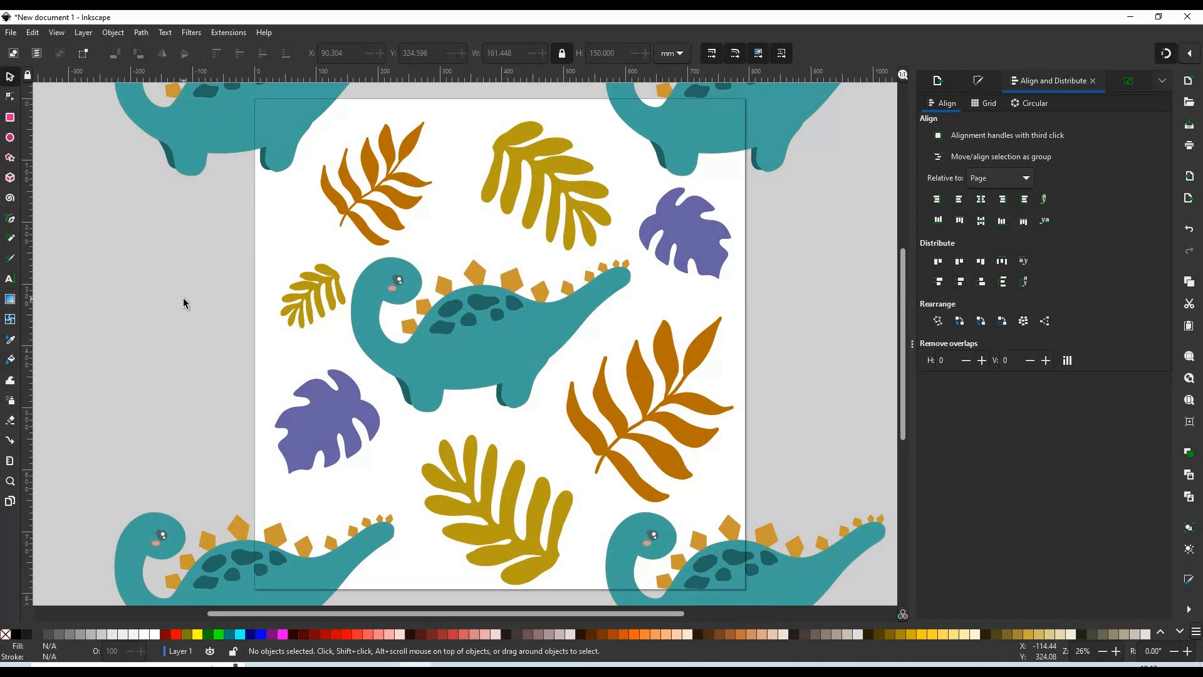
{"action": "left_click", "coordinate": [11, 32]}
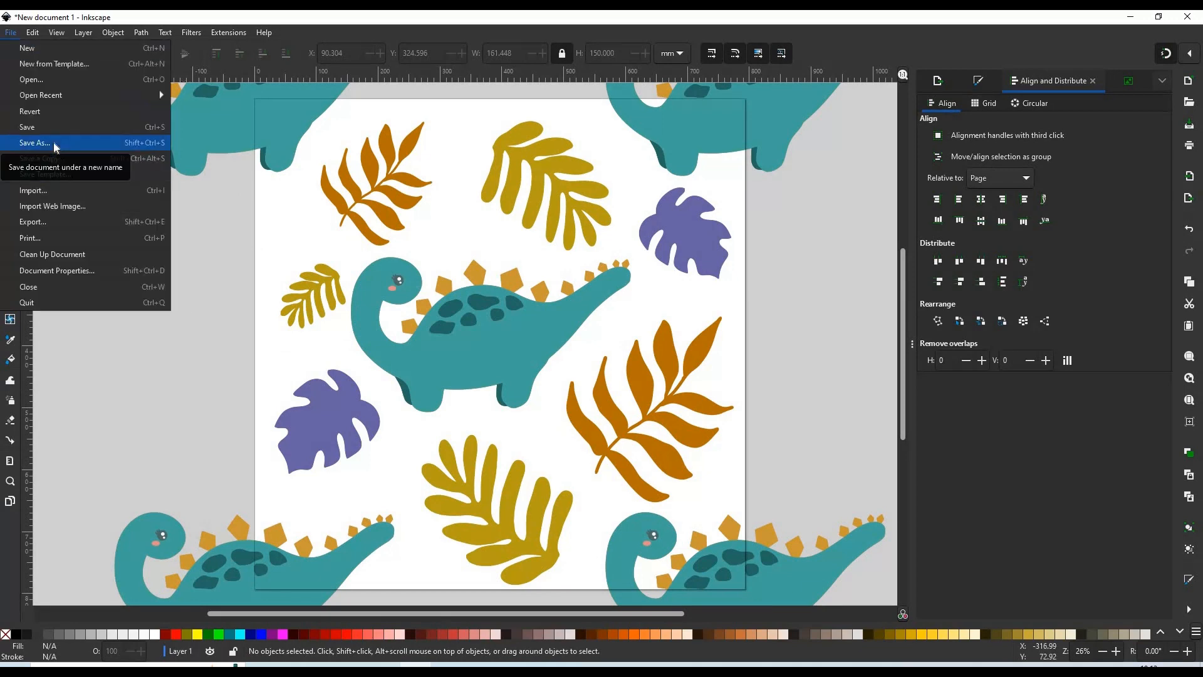
{"action": "left_click", "coordinate": [54, 143]}
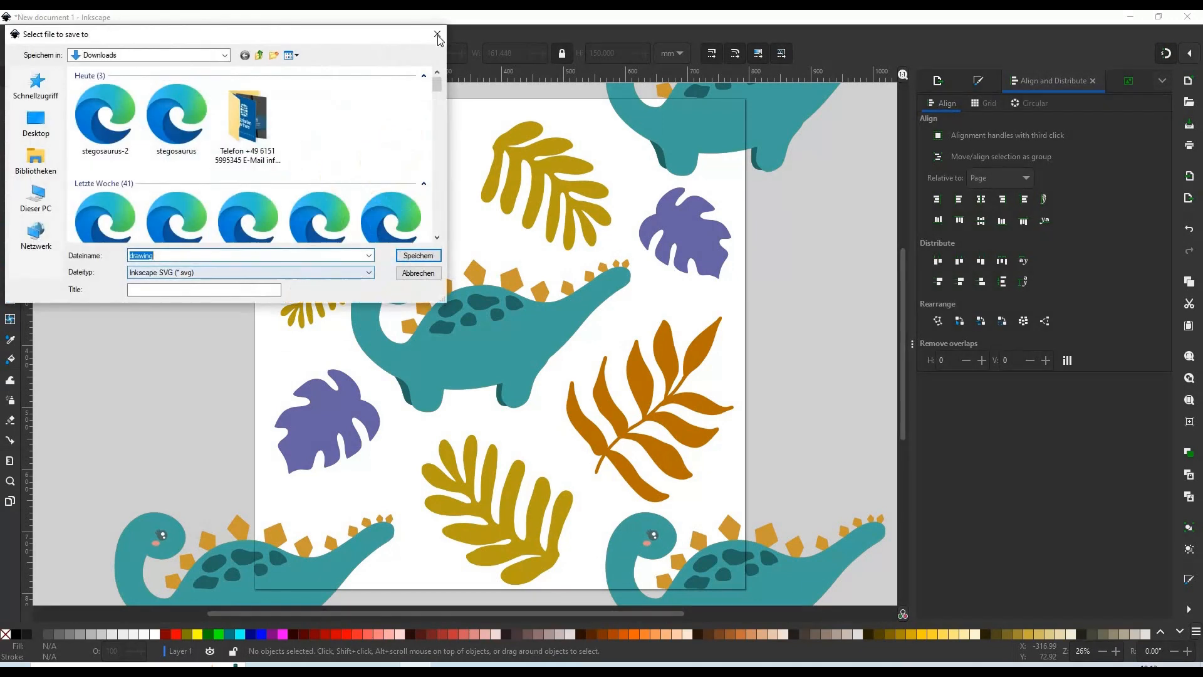
{"action": "left_click", "coordinate": [437, 34]}
- Open the export settings for the pattern page
{"action": "left_click", "coordinate": [11, 32]}
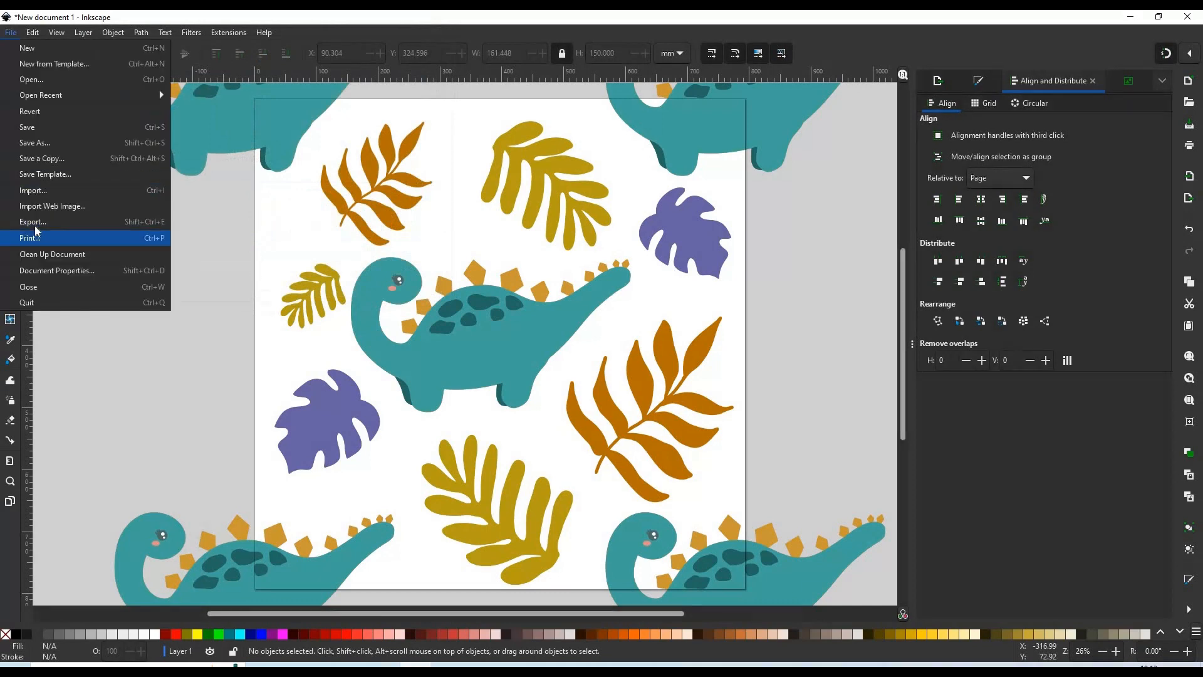
{"action": "left_click", "coordinate": [38, 234]}
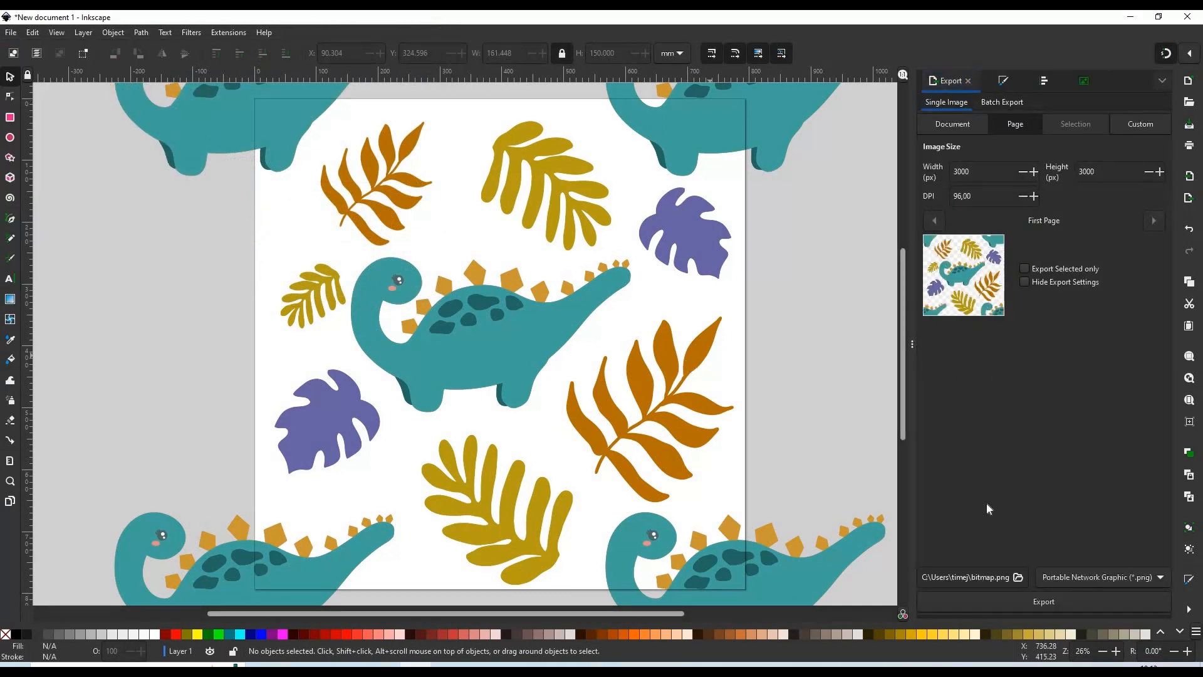
{"action": "left_click", "coordinate": [1020, 578]}
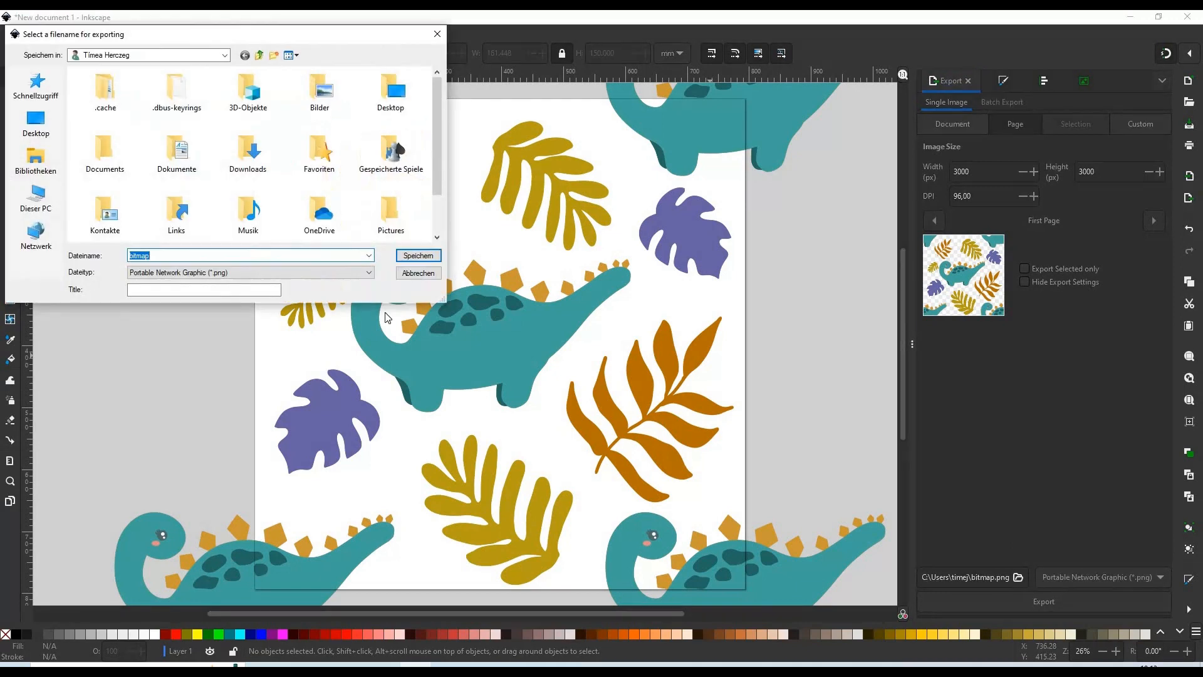
{"action": "left_click", "coordinate": [298, 271]}
{"action": "left_click", "coordinate": [418, 275]}
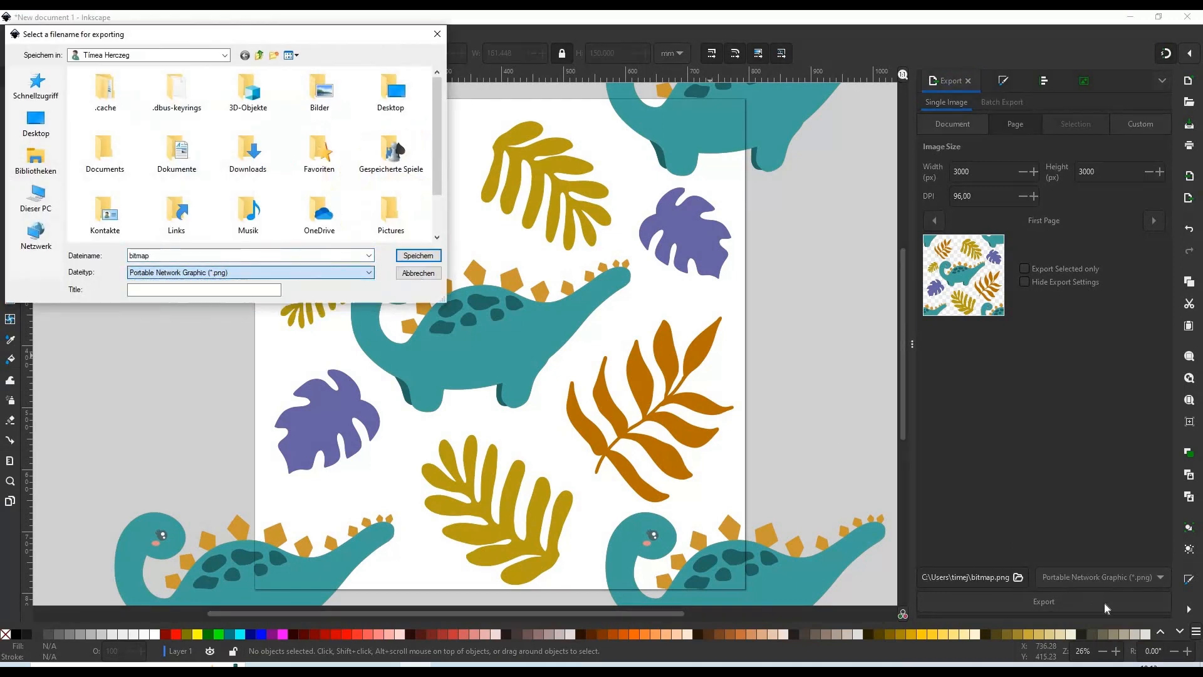
{"action": "left_click", "coordinate": [411, 277]}
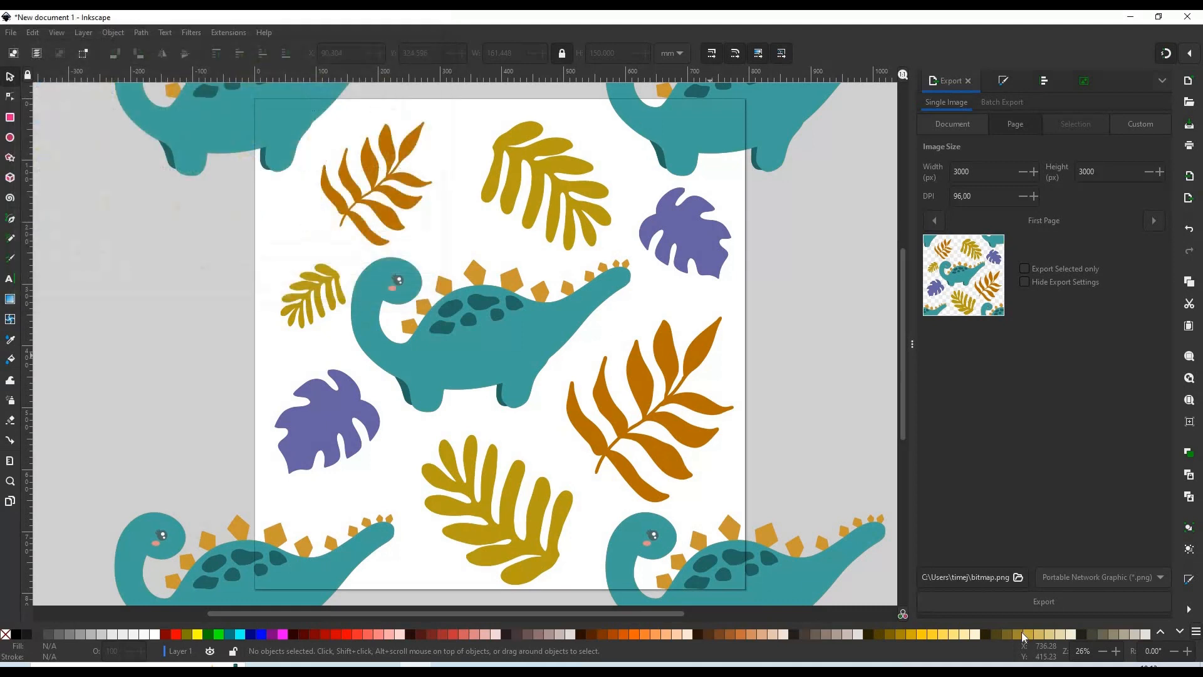
- Choose Plain SVG as the export format and enter dino-pattern.svg as the export file name
{"action": "left_click", "coordinate": [1068, 578]}
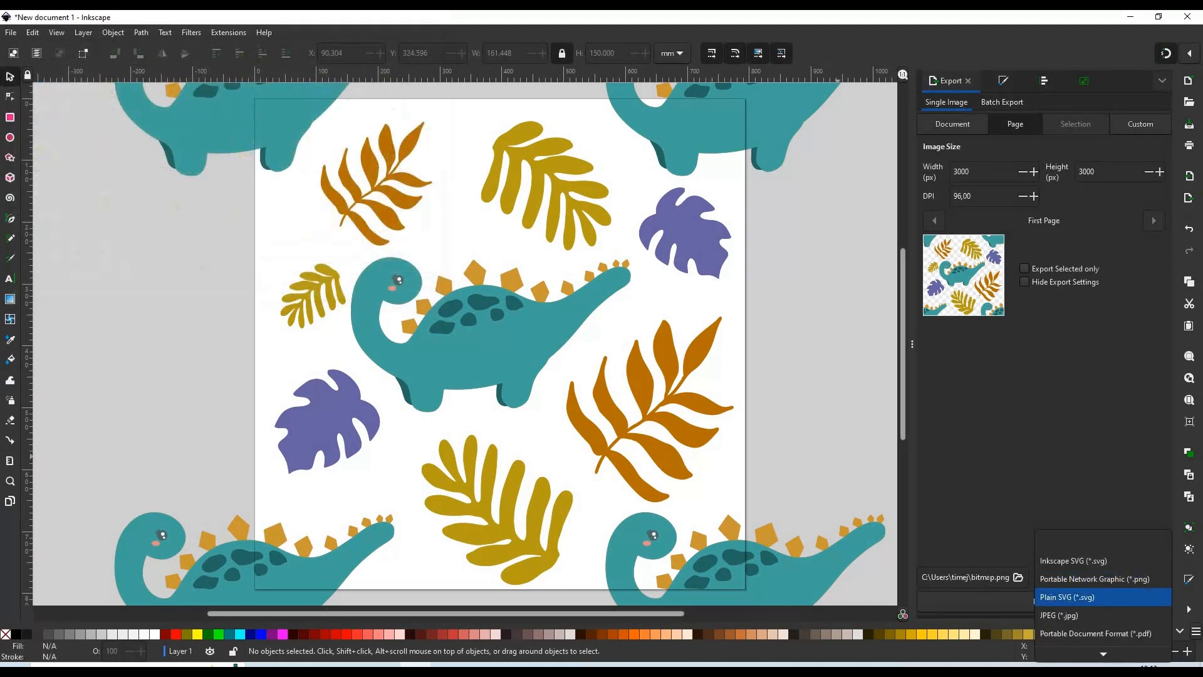
{"action": "left_click", "coordinate": [1068, 596]}
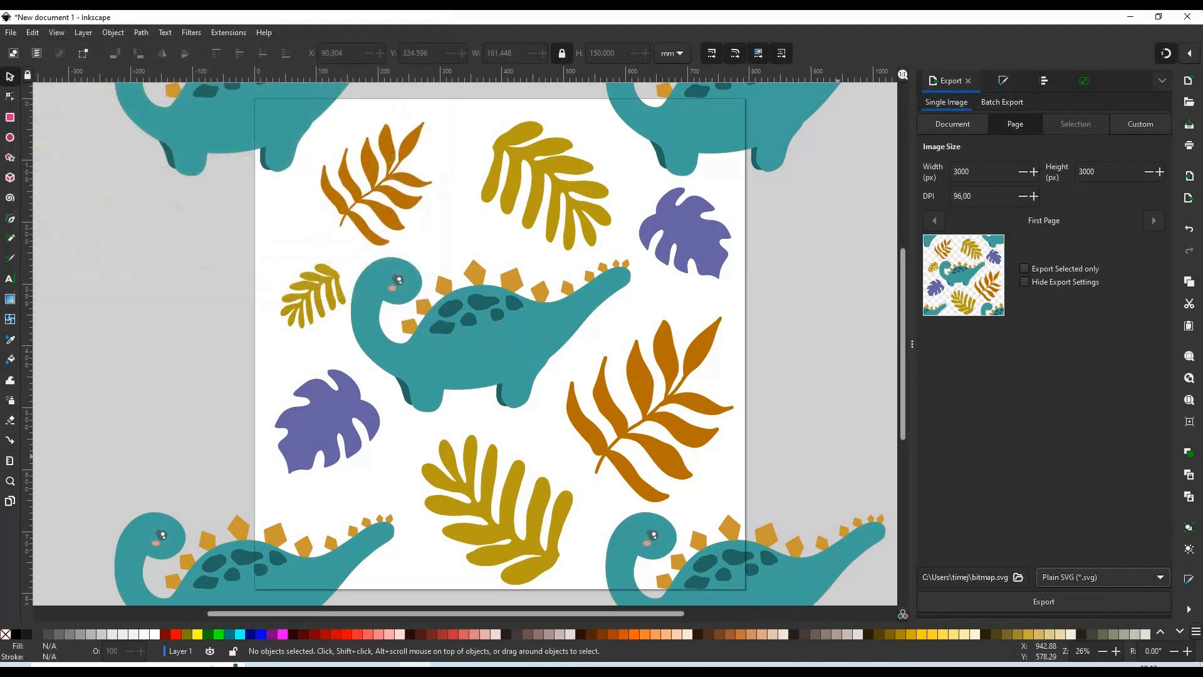
{"action": "left_click", "coordinate": [1017, 575]}
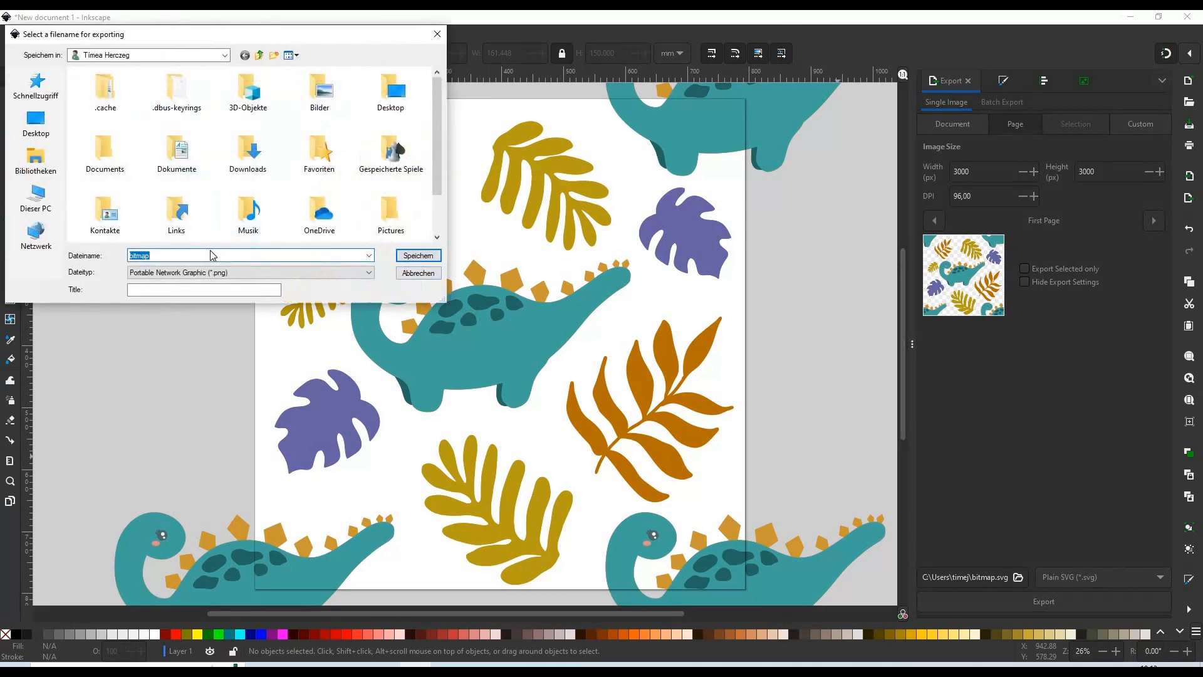
{"action": "type", "text": "dino-pattern"}
{"action": "left_click", "coordinate": [193, 268]}
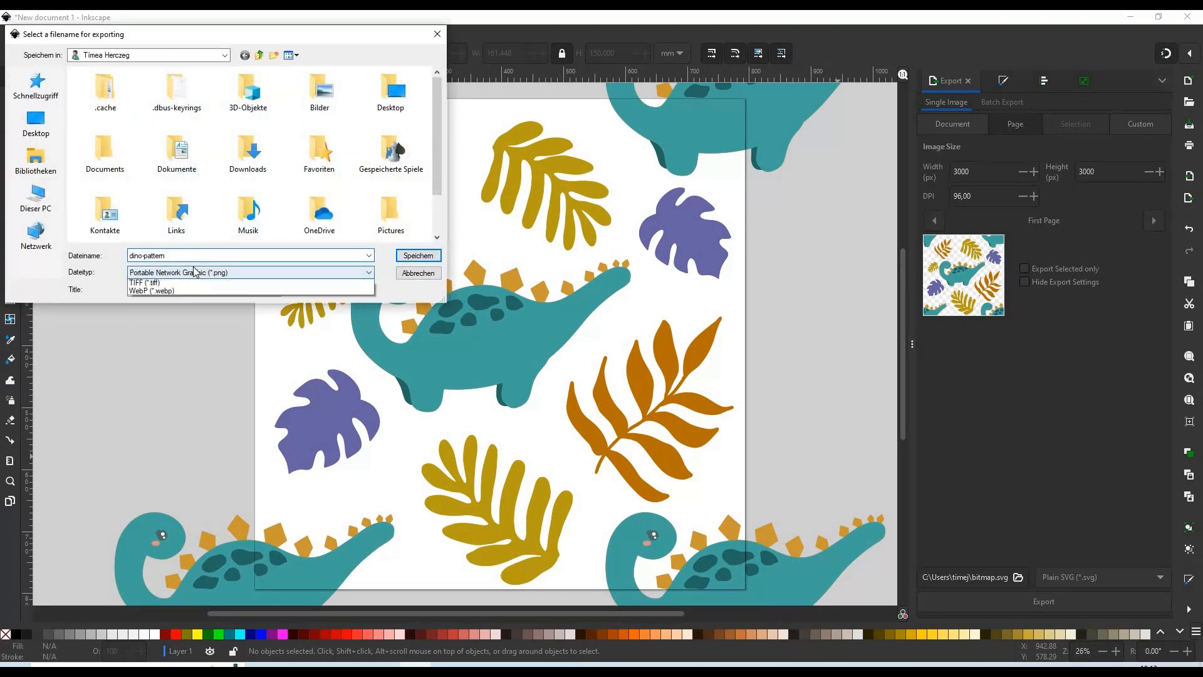
{"action": "left_click", "coordinate": [182, 259]}
{"action": "left_click", "coordinate": [182, 258]}
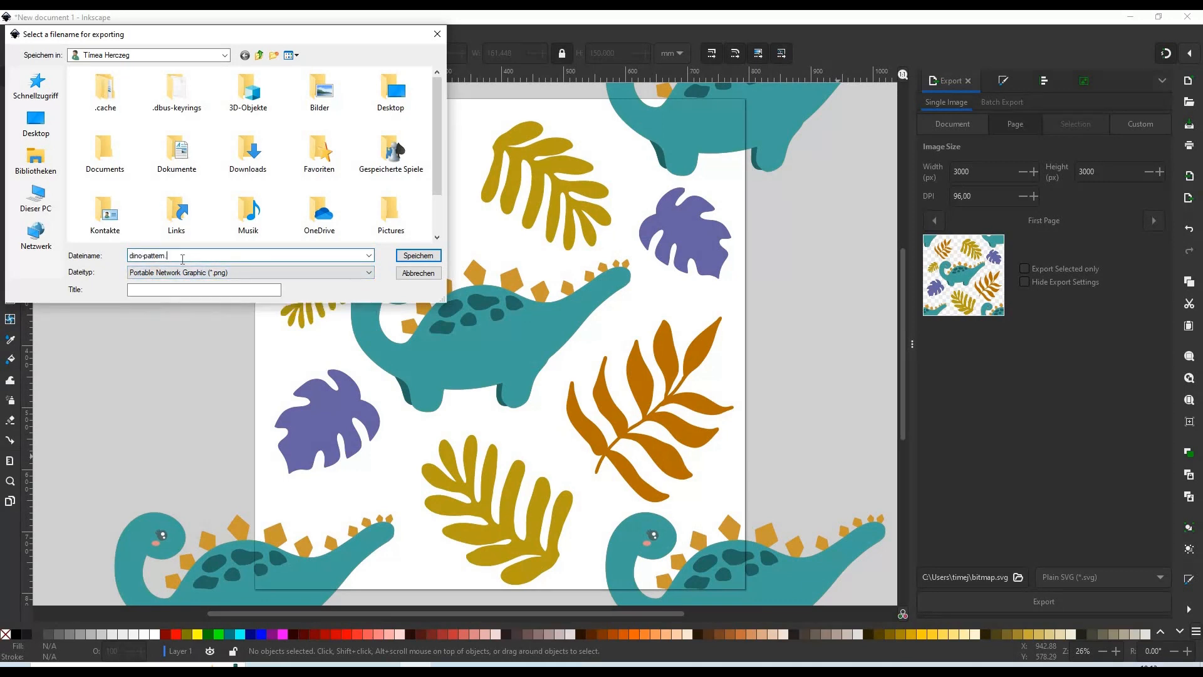
- Select the Downloads folder as the destination and export the page there as dino-pattern.svg
{"action": "left_click", "coordinate": [36, 121]}
{"action": "left_click", "coordinate": [36, 84]}
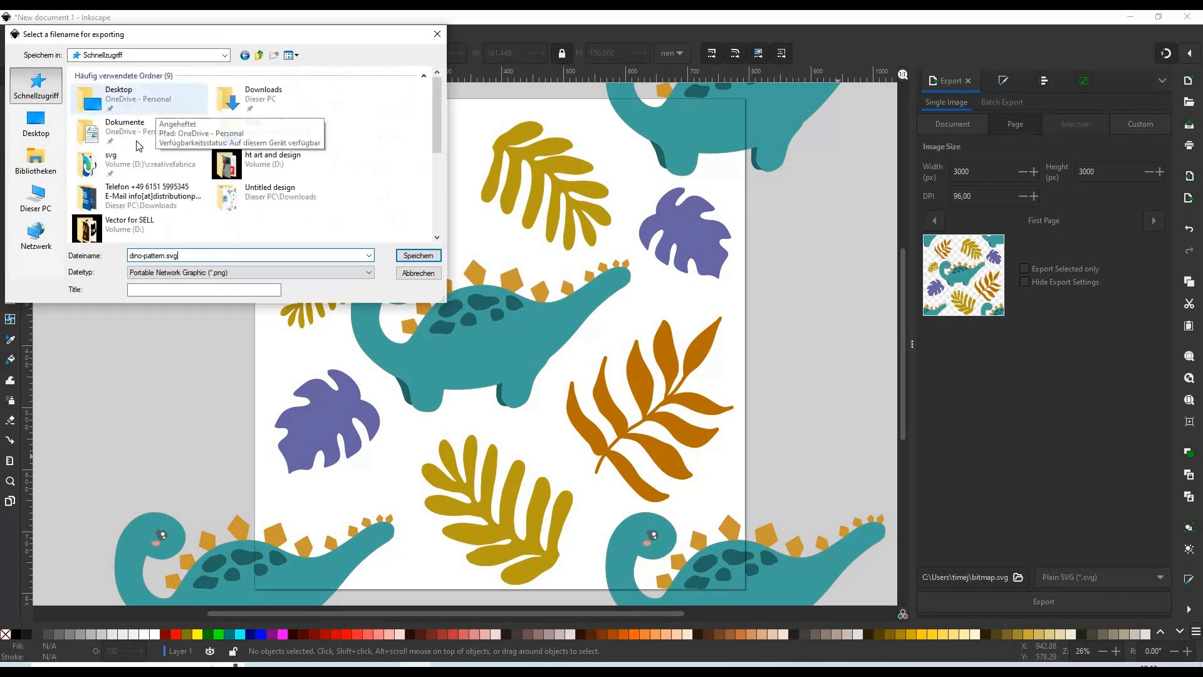
{"action": "double_click", "coordinate": [267, 91]}
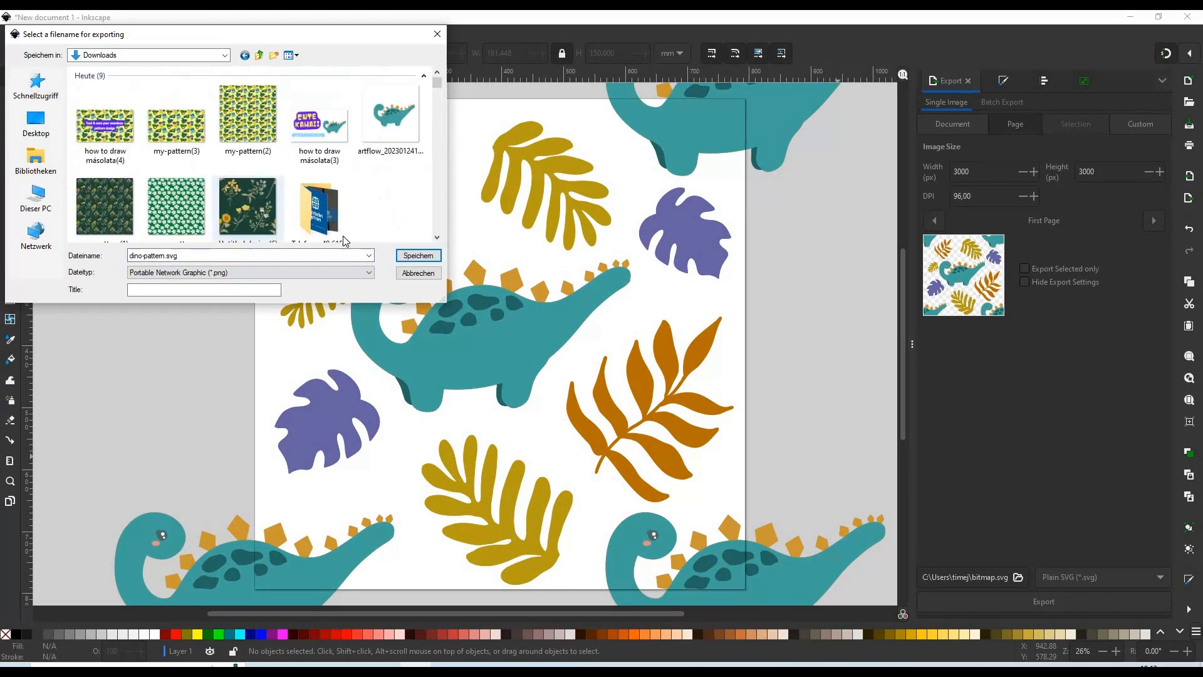
{"action": "left_click", "coordinate": [418, 255]}
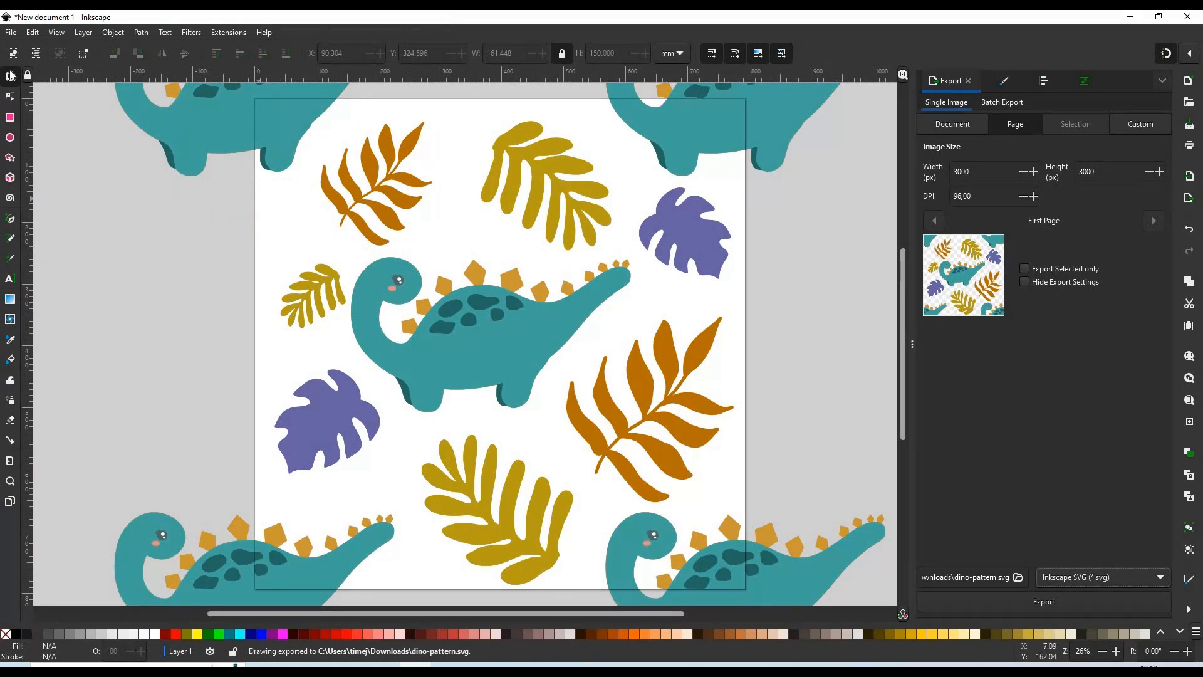
- Create a green 793.75 mm square background covering the whole page and place it beneath all the artwork
{"action": "left_click", "coordinate": [10, 117]}
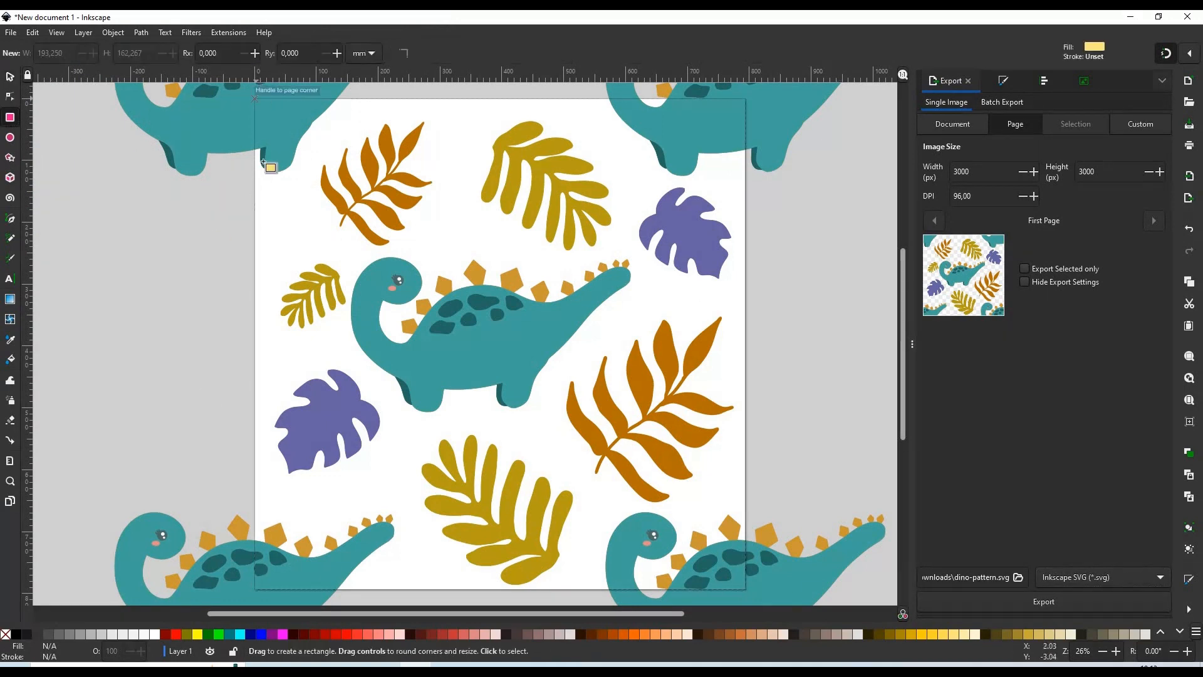
{"action": "left_click_drag", "start_coordinate": [256, 97], "coordinate": [746, 590]}
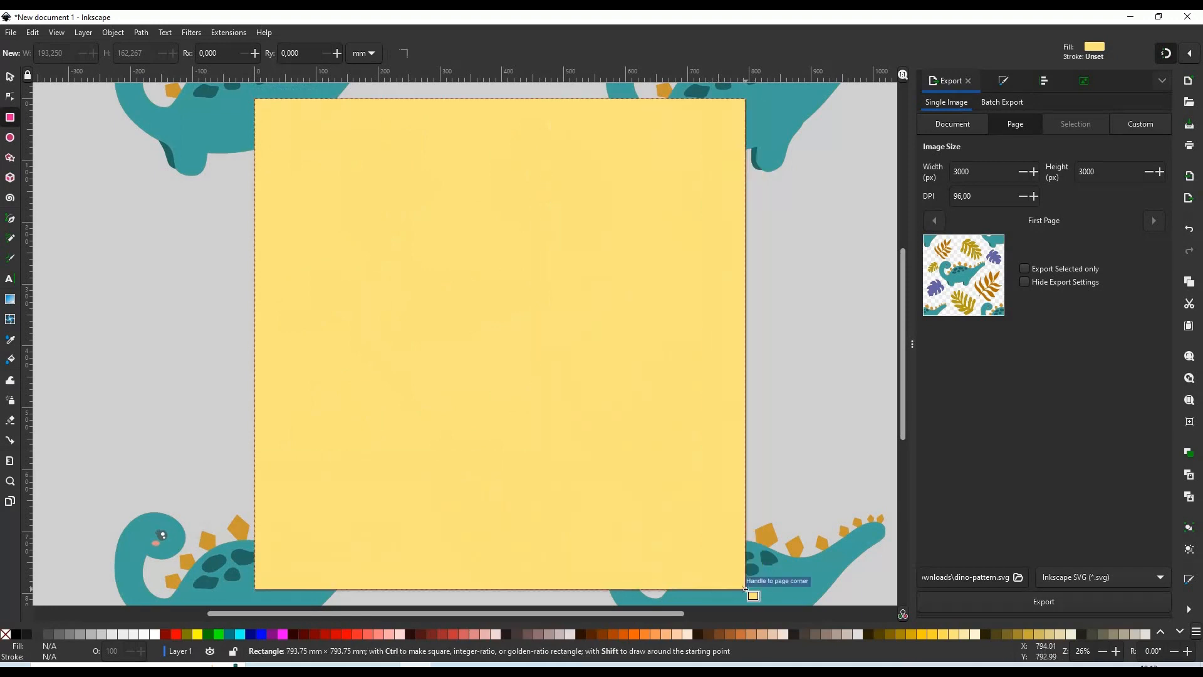
{"action": "left_click", "coordinate": [208, 634]}
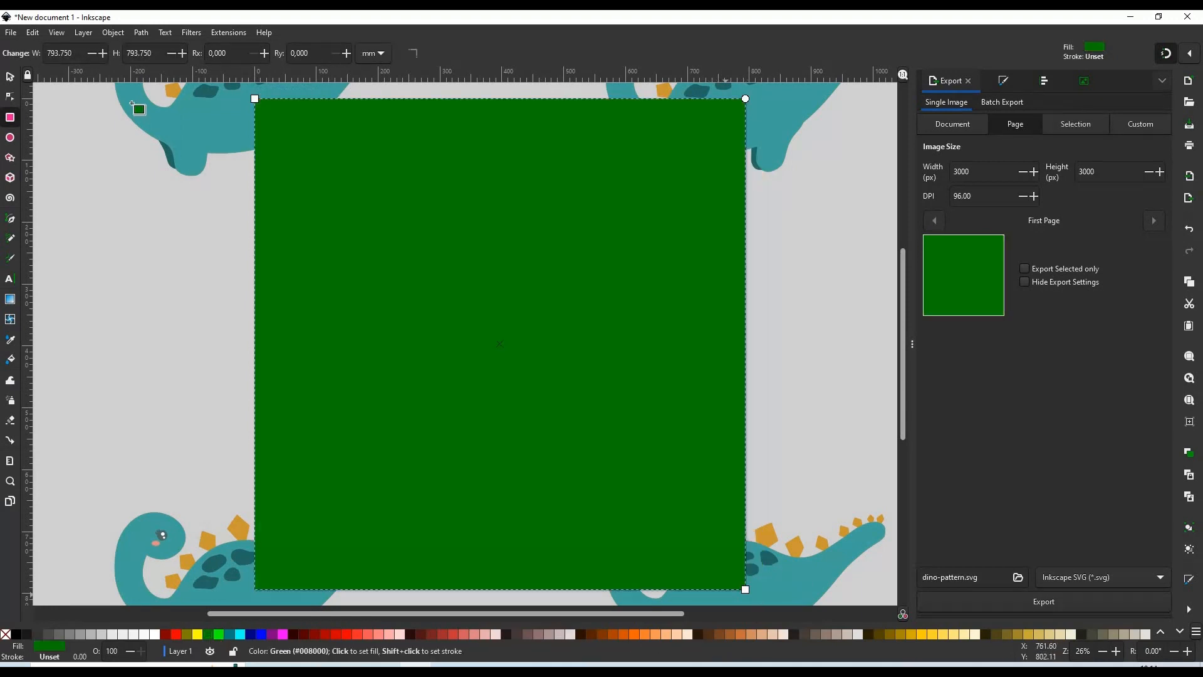
{"action": "left_click", "coordinate": [10, 76]}
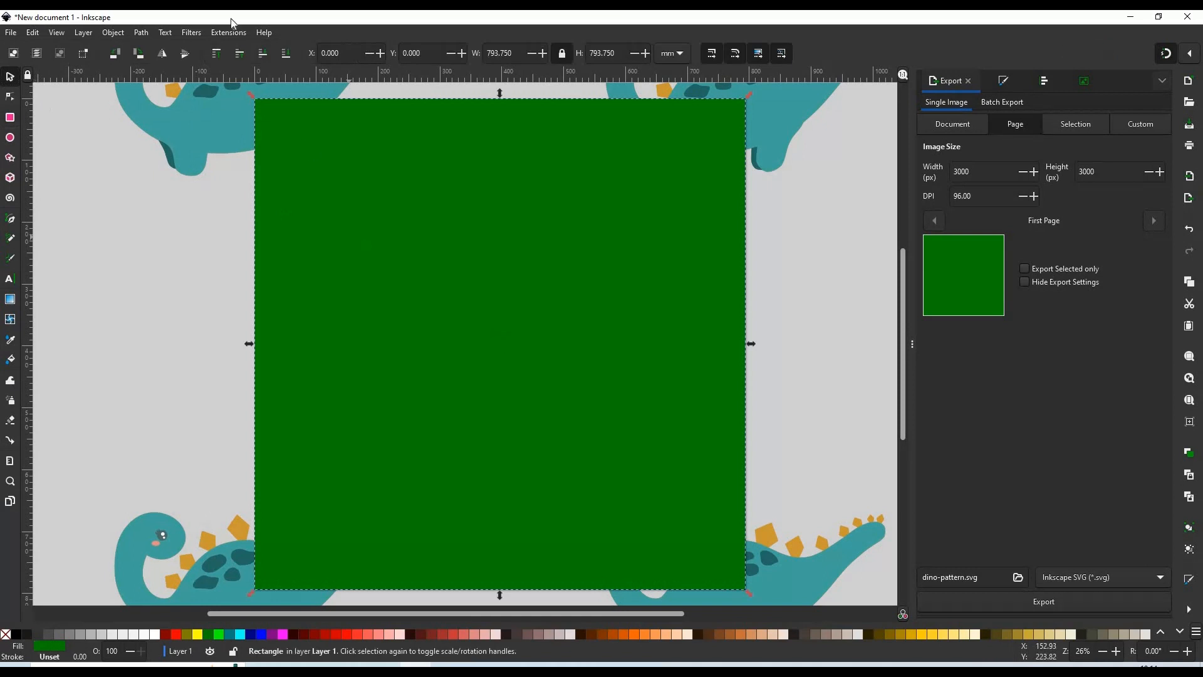
{"action": "left_click", "coordinate": [286, 53]}
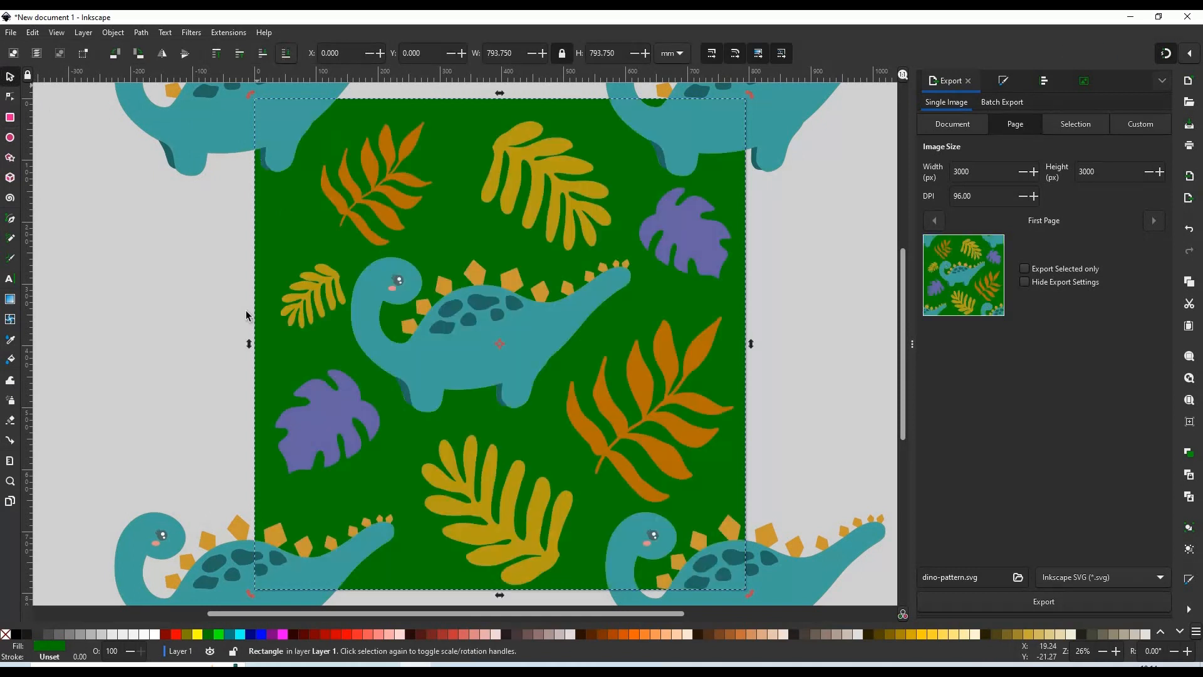
- Try different fill colours for the background square and settle on dark navy with RGB 32, 50, 70
{"action": "left_click", "coordinate": [46, 644]}
{"action": "left_click", "coordinate": [46, 635]}
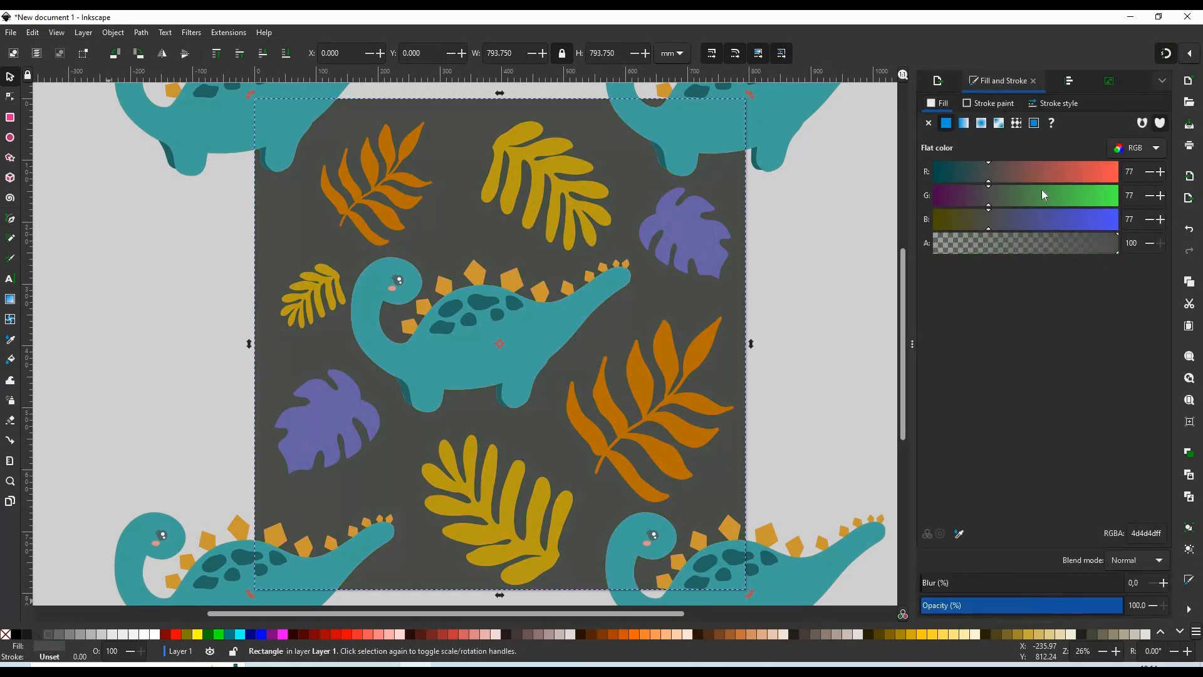
{"action": "left_click", "coordinate": [1031, 213]}
{"action": "left_click", "coordinate": [949, 174]}
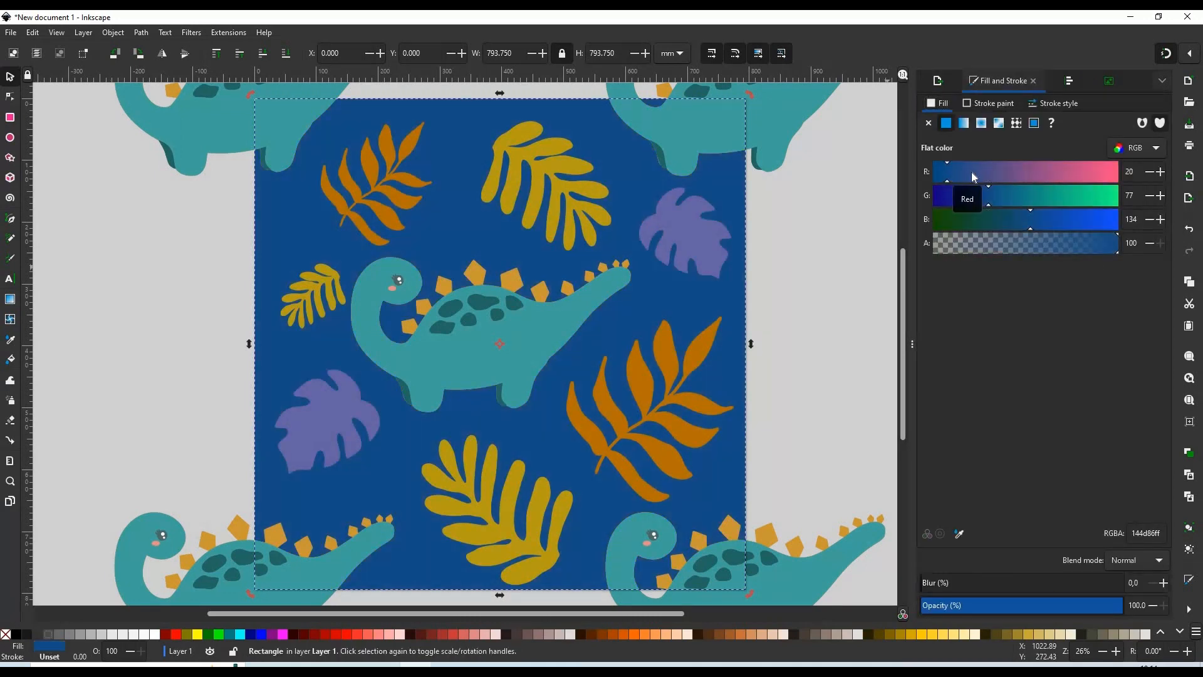
{"action": "left_click", "coordinate": [972, 173]}
{"action": "left_click", "coordinate": [993, 175]}
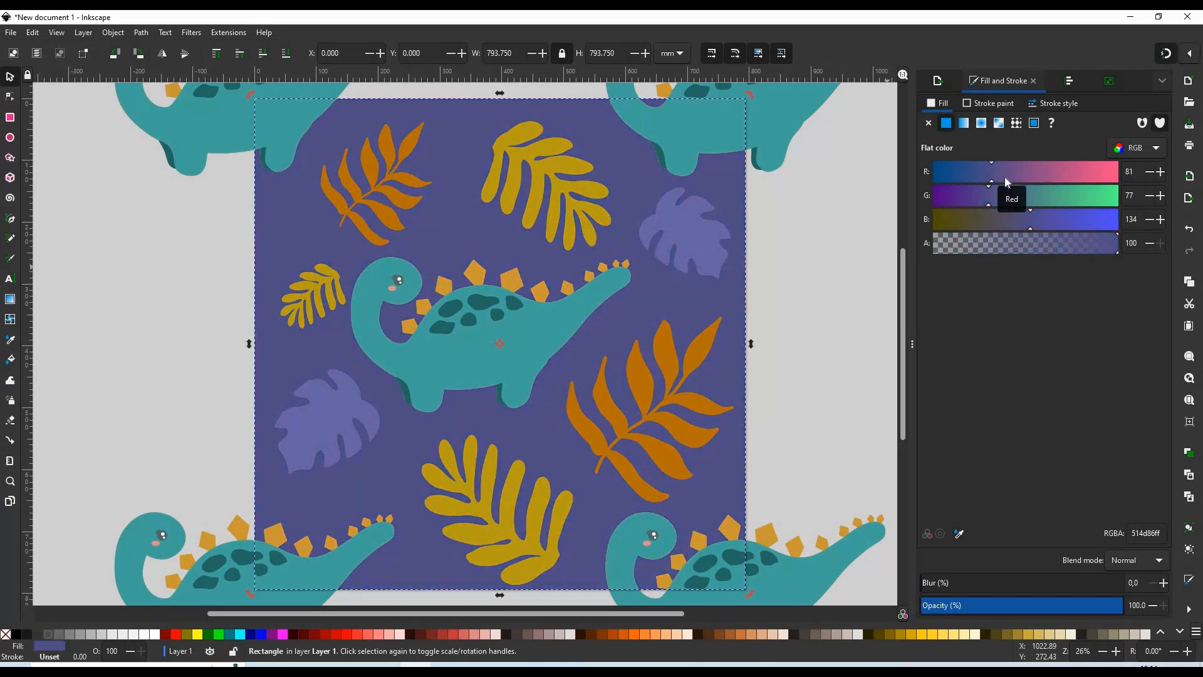
{"action": "left_click", "coordinate": [1048, 199]}
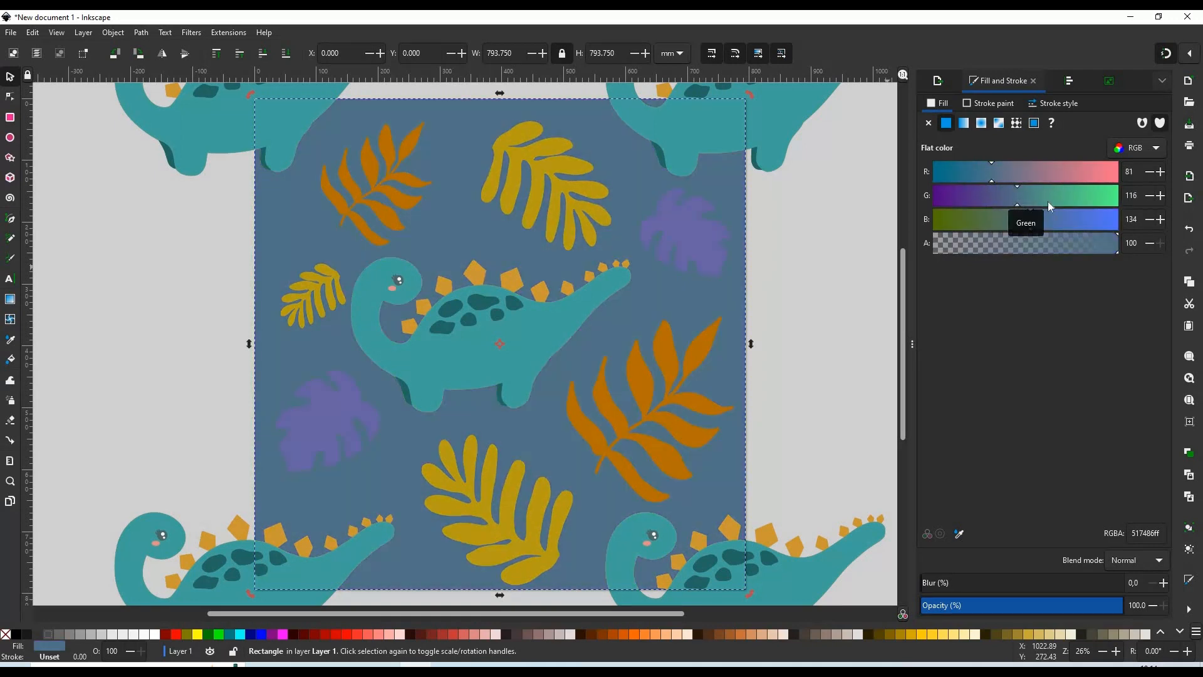
{"action": "left_click", "coordinate": [969, 219]}
{"action": "left_click", "coordinate": [986, 191]}
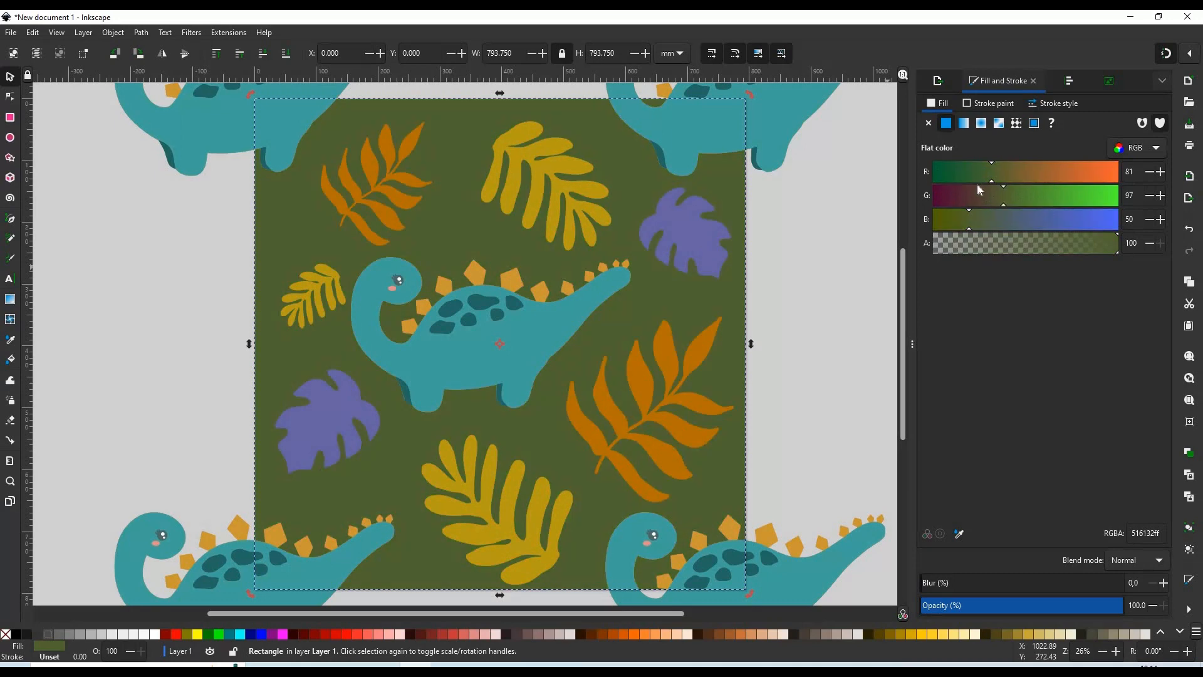
{"action": "left_click", "coordinate": [971, 176]}
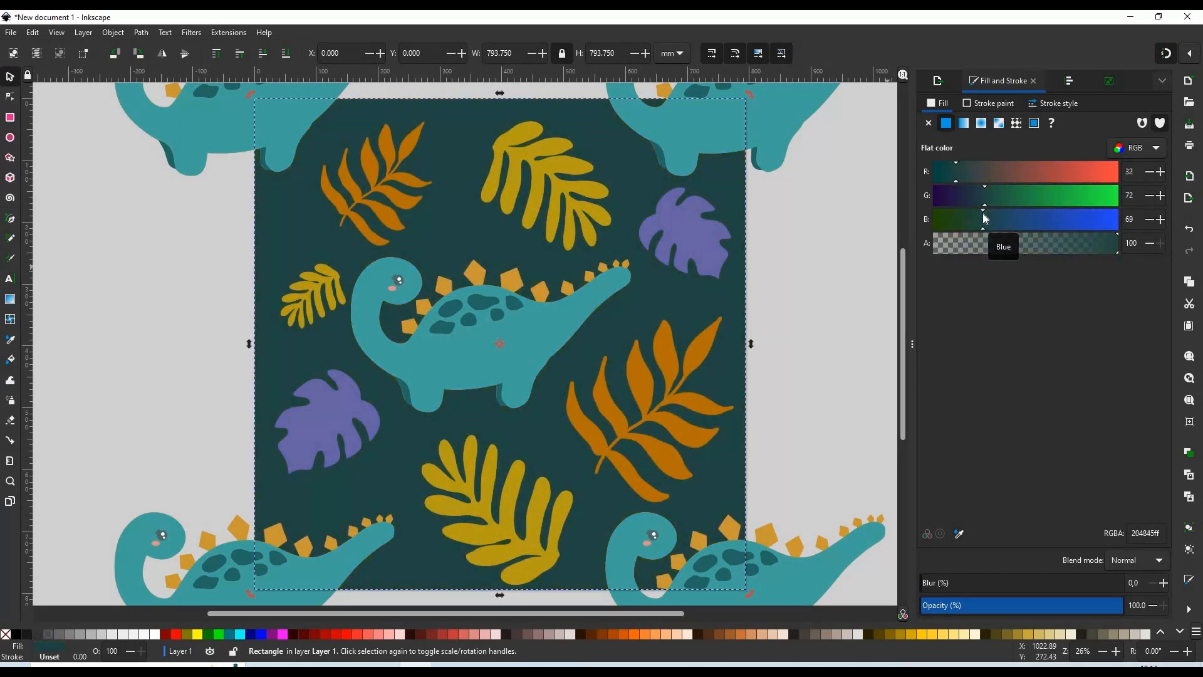
{"action": "left_click", "coordinate": [973, 219]}
{"action": "left_click", "coordinate": [966, 197]}
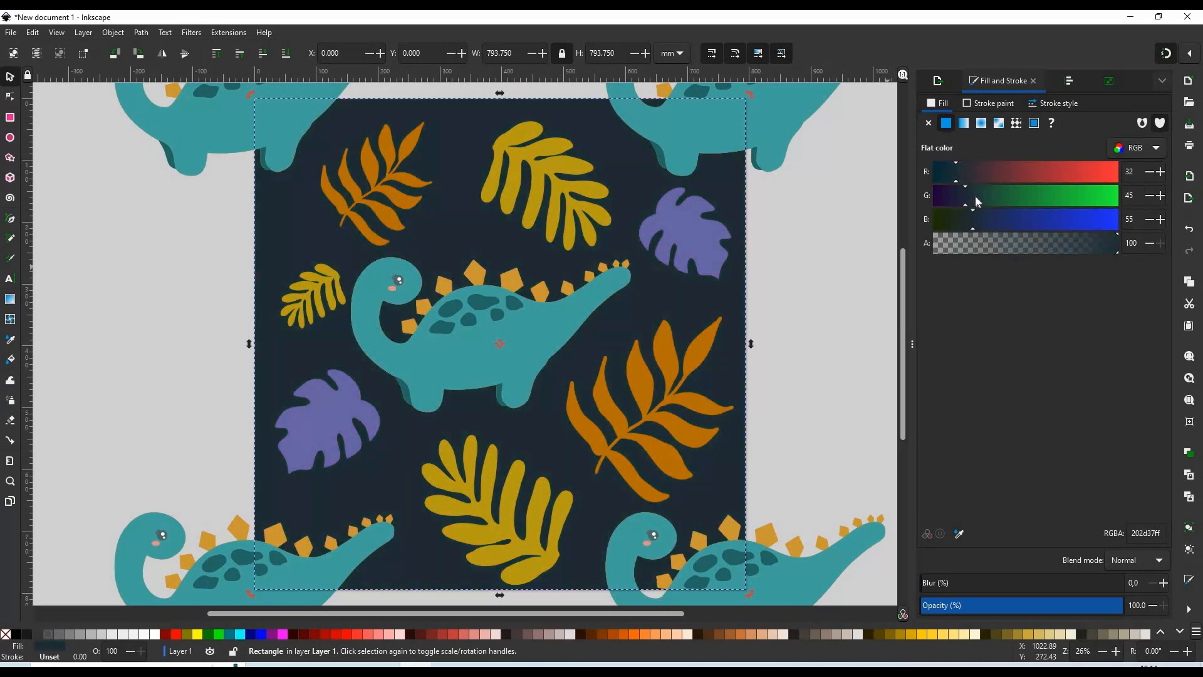
{"action": "left_click", "coordinate": [983, 197]}
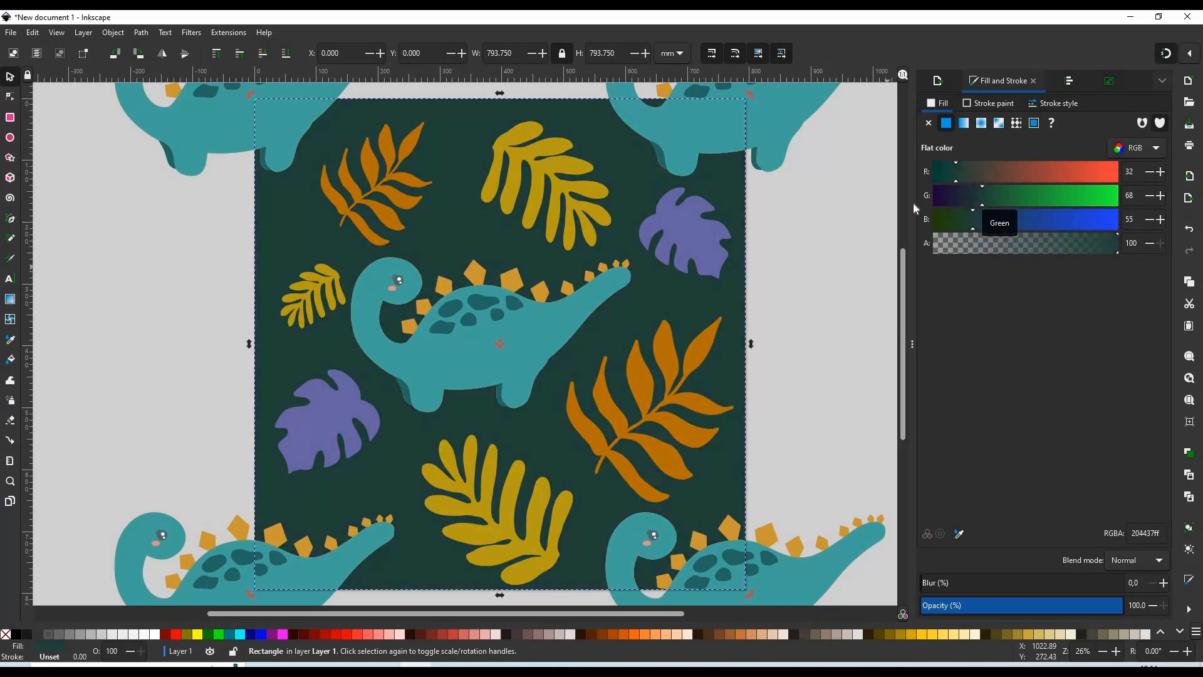
{"action": "left_click", "coordinate": [971, 196]}
{"action": "left_click", "coordinate": [991, 219]}
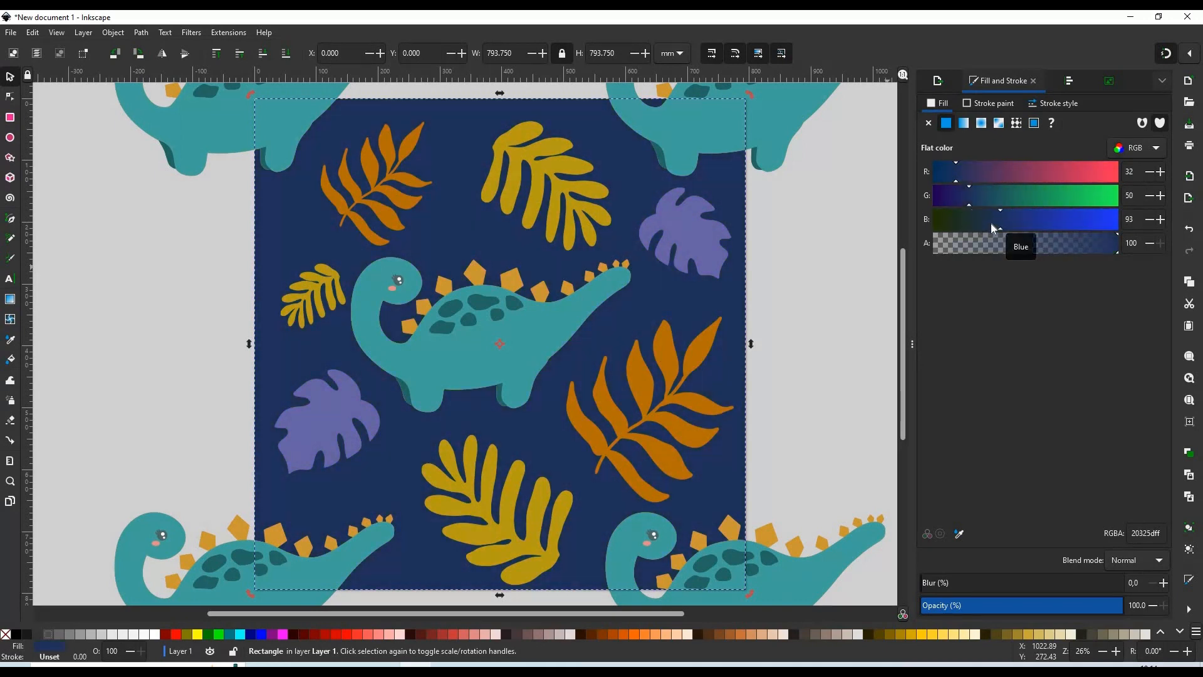
{"action": "left_click", "coordinate": [985, 221]}
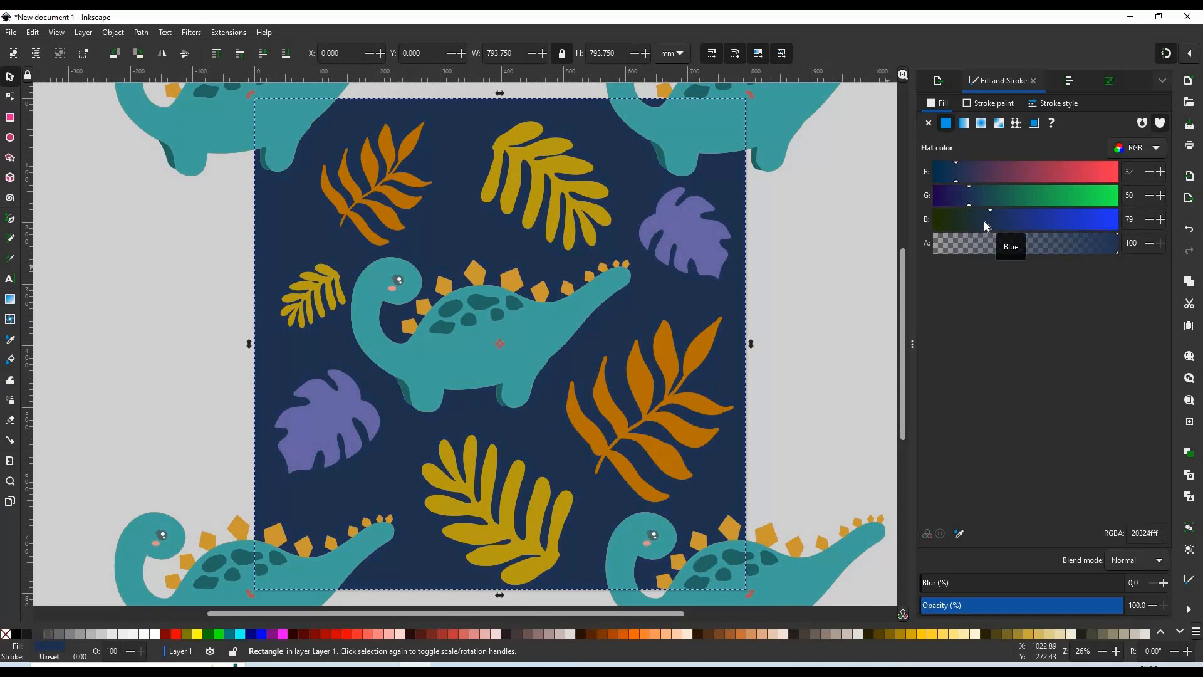
- Export the page with its coloured background as an Inkscape SVG named dino-pattern-color.svg
{"action": "left_click", "coordinate": [11, 32]}
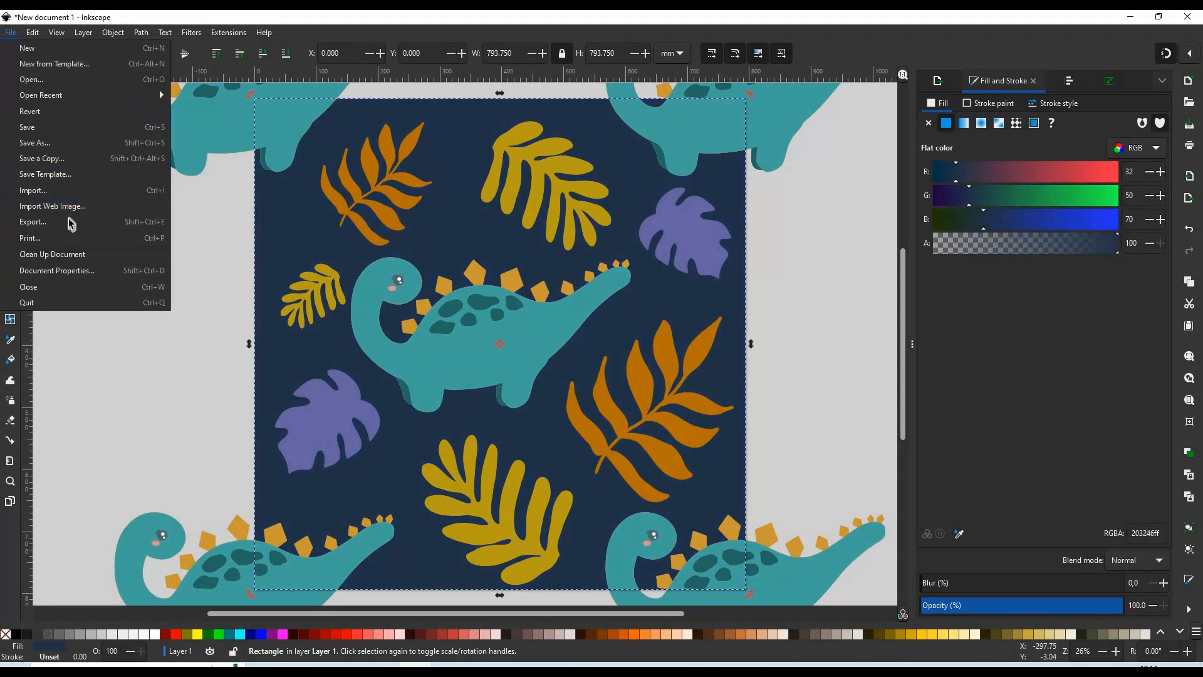
{"action": "left_click", "coordinate": [69, 223]}
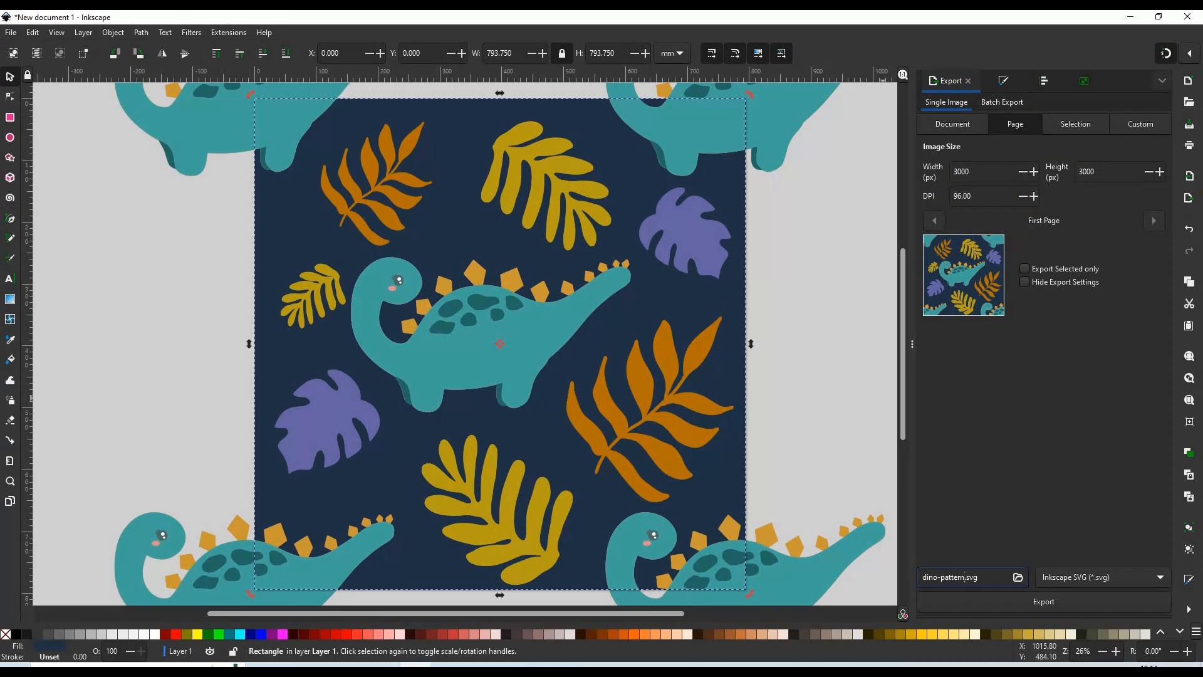
{"action": "left_click", "coordinate": [1045, 601]}
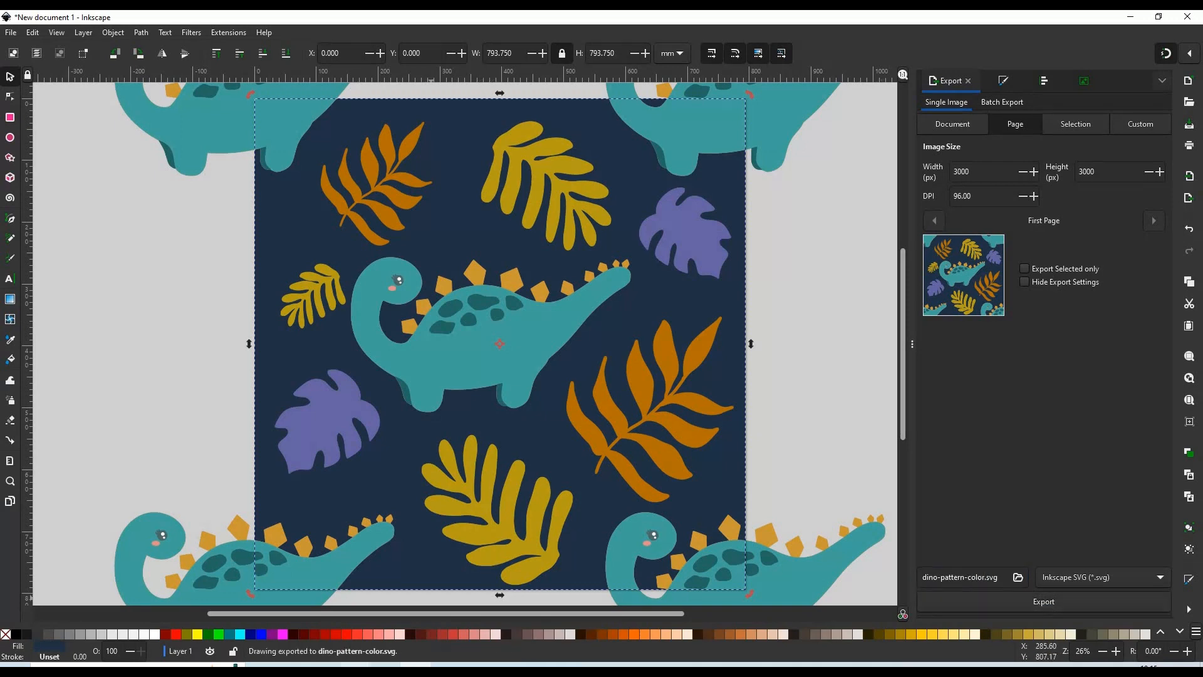
- Switch to the web browser showing the seamless pattern creation and checking site
{"action": "mouse_move", "coordinate": [349, 666]}
{"action": "left_click", "coordinate": [341, 627]}
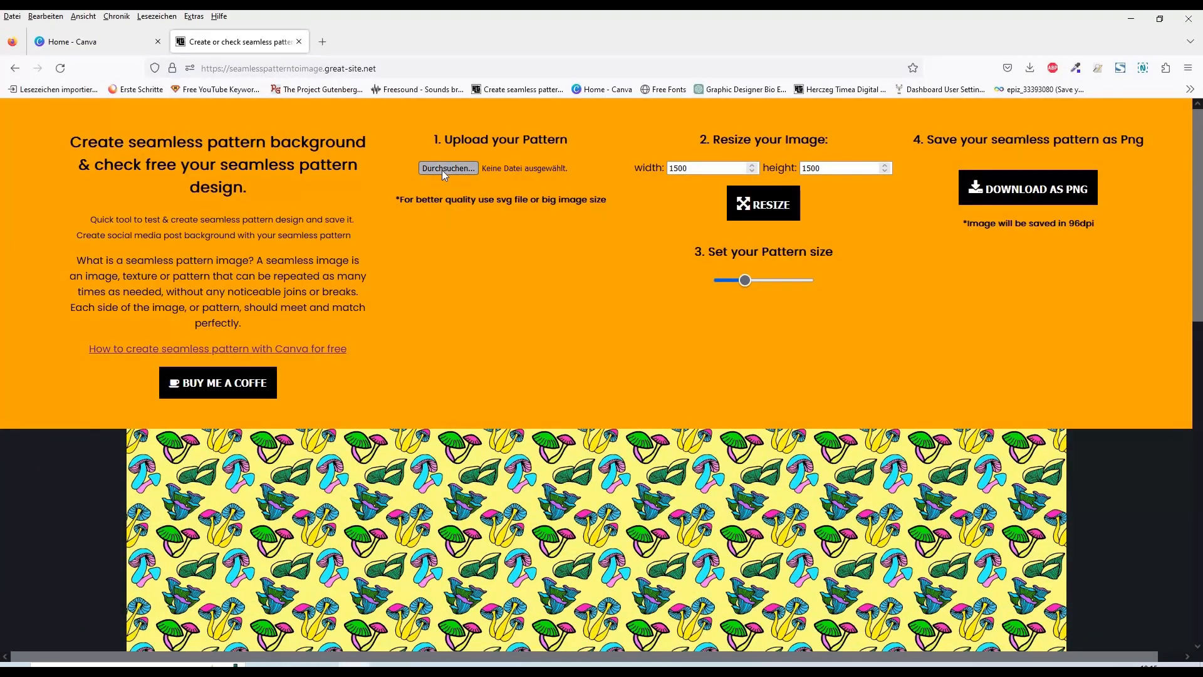
- Upload dino-pattern-color.svg from the Downloads folder to the pattern checker, listing all file types to find it
{"action": "left_click", "coordinate": [446, 168]}
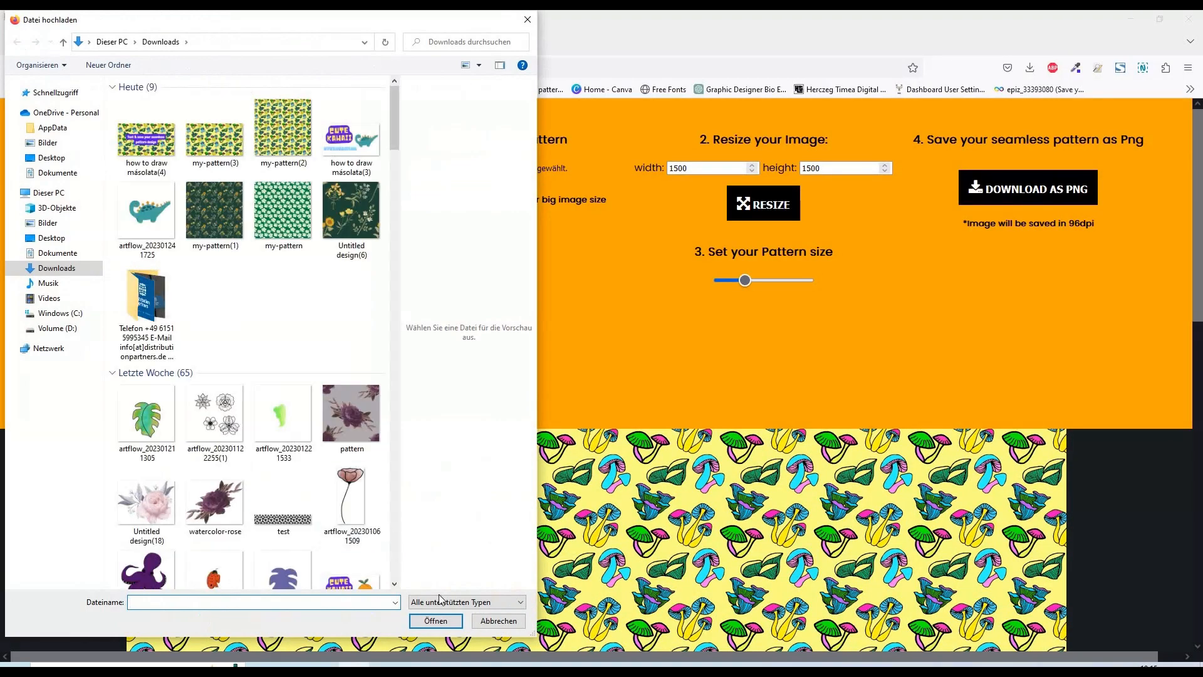
{"action": "left_click", "coordinate": [462, 603]}
{"action": "left_click", "coordinate": [450, 618]}
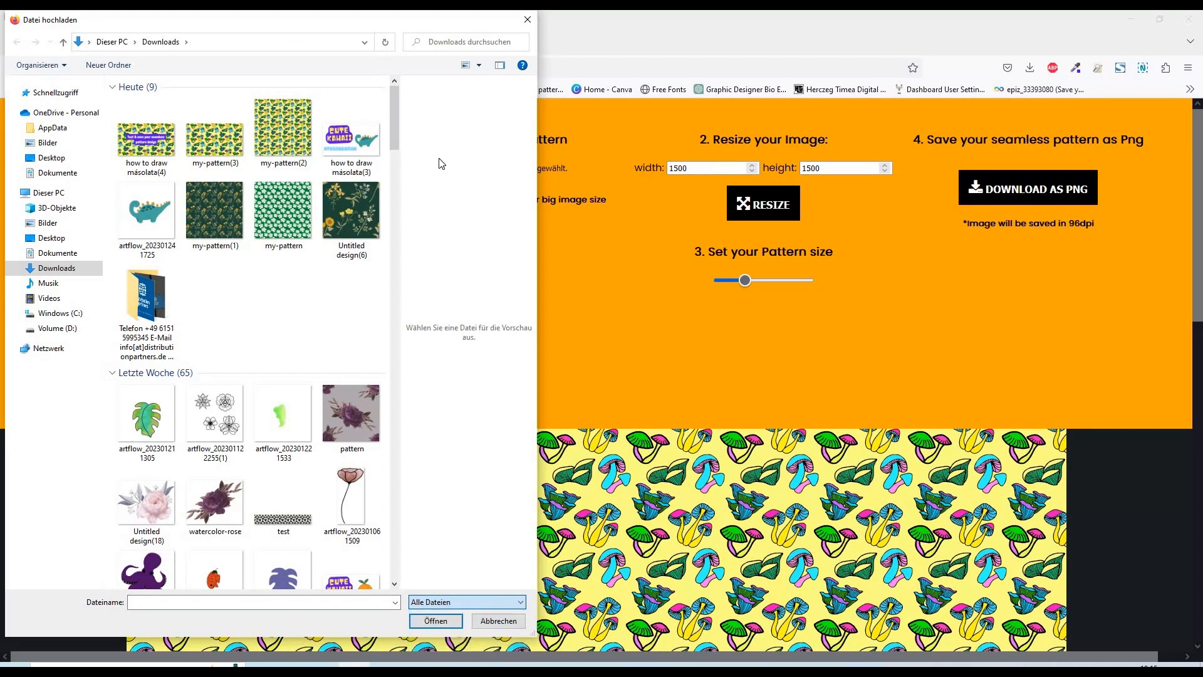
{"action": "left_click", "coordinate": [145, 156]}
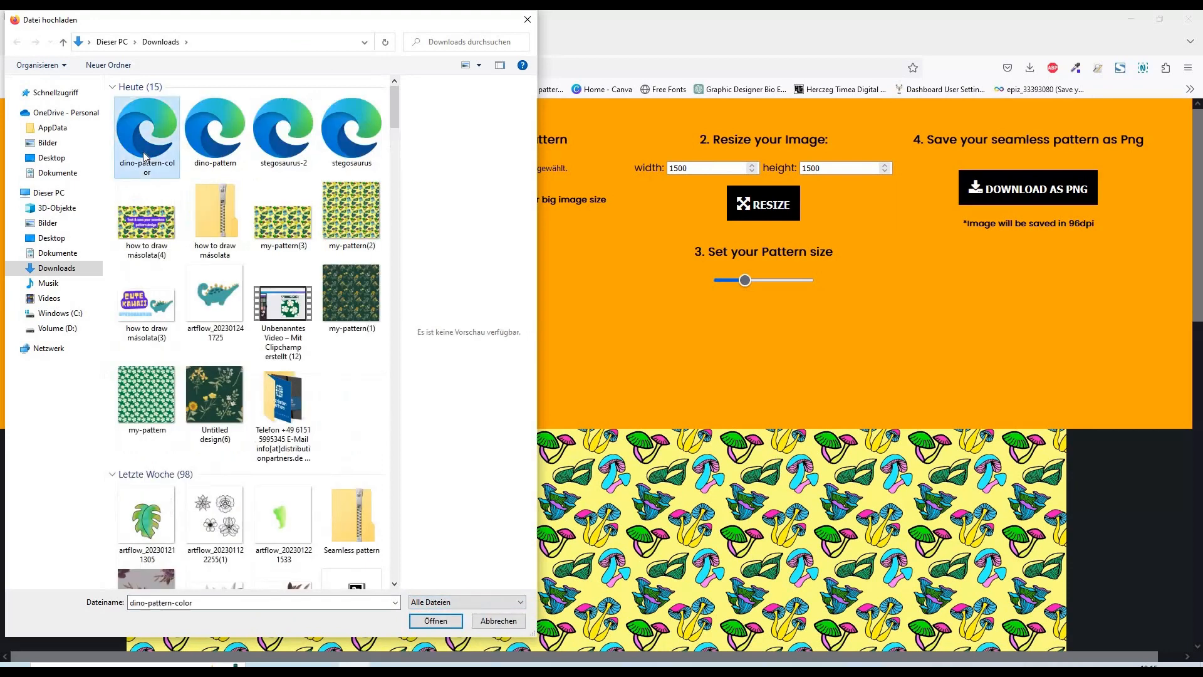
{"action": "left_click", "coordinate": [437, 620]}
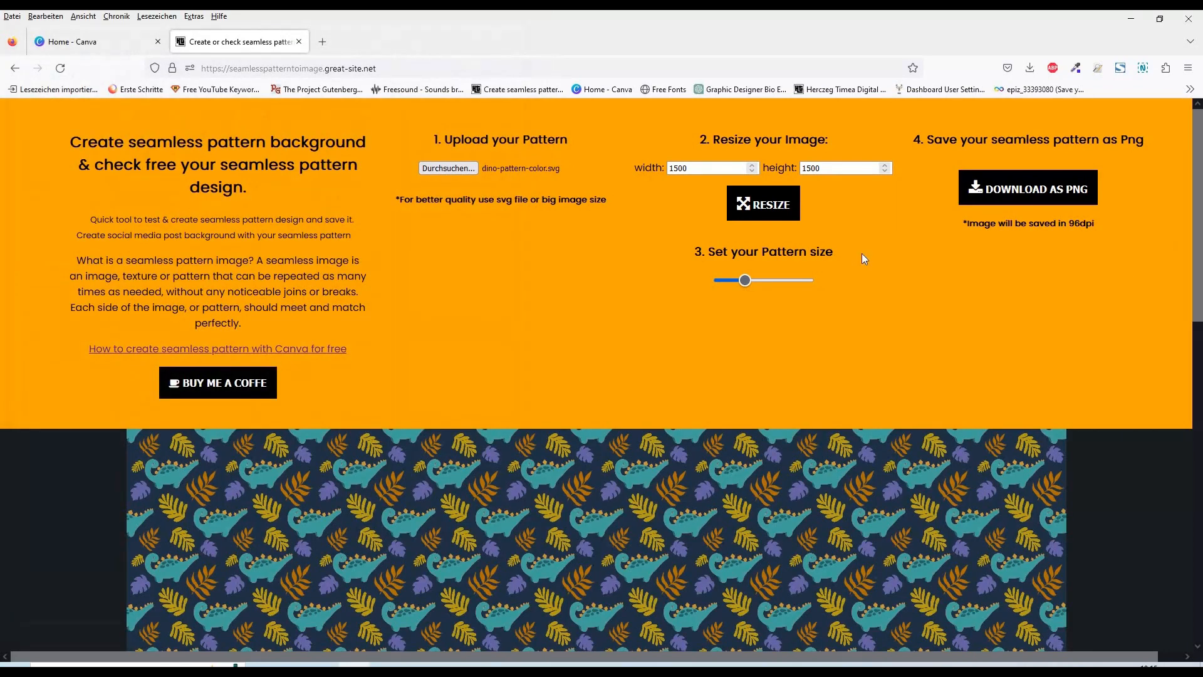
- Enlarge the pattern size to about two thirds of its range and inspect the navy preview for seams
{"action": "left_click", "coordinate": [779, 281]}
{"action": "scroll", "coordinate": [779, 282], "scroll_direction": "down", "scroll_amount": 5}
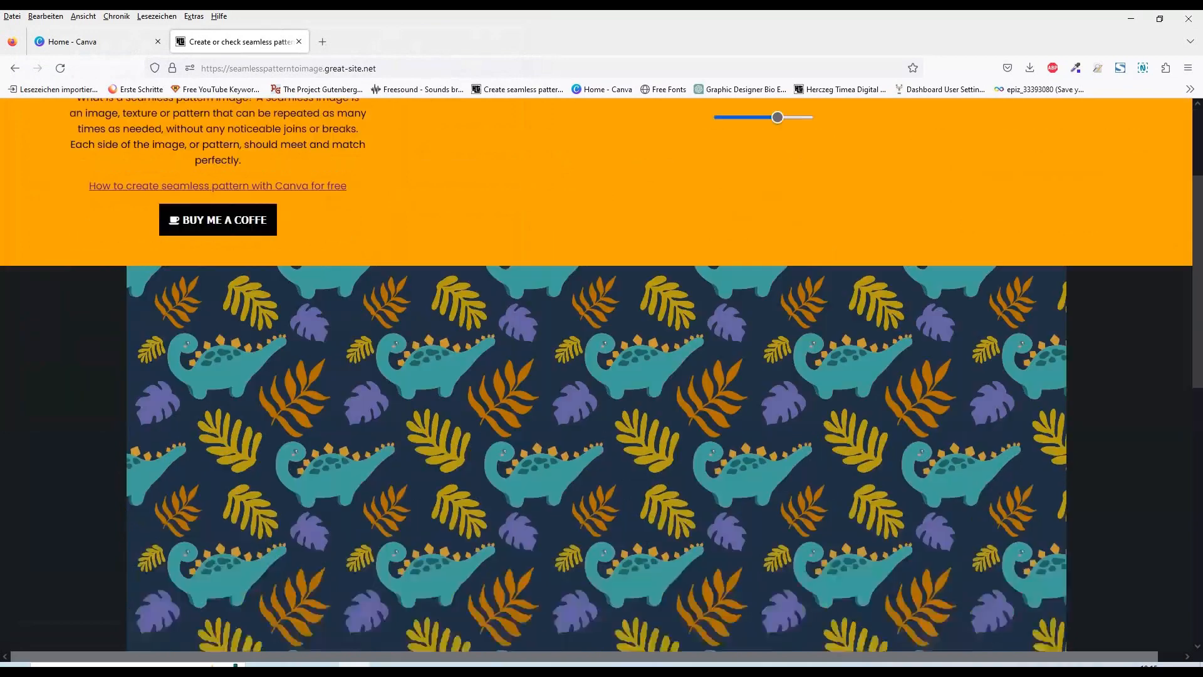
{"action": "scroll", "coordinate": [1171, 416], "scroll_direction": "down", "scroll_amount": 3}
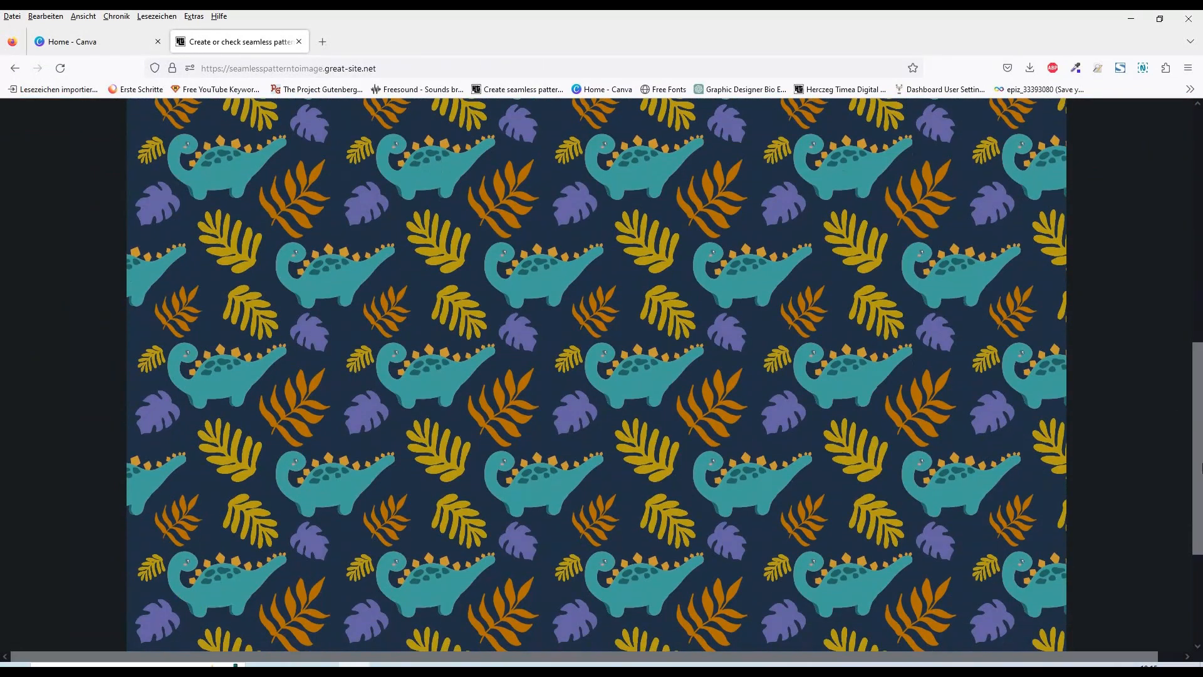
{"action": "left_click_drag", "start_coordinate": [1201, 466], "coordinate": [1201, 176]}
- Replace the uploaded pattern with the background-free dino-pattern.svg from Downloads, listing all file types
{"action": "left_click", "coordinate": [448, 137]}
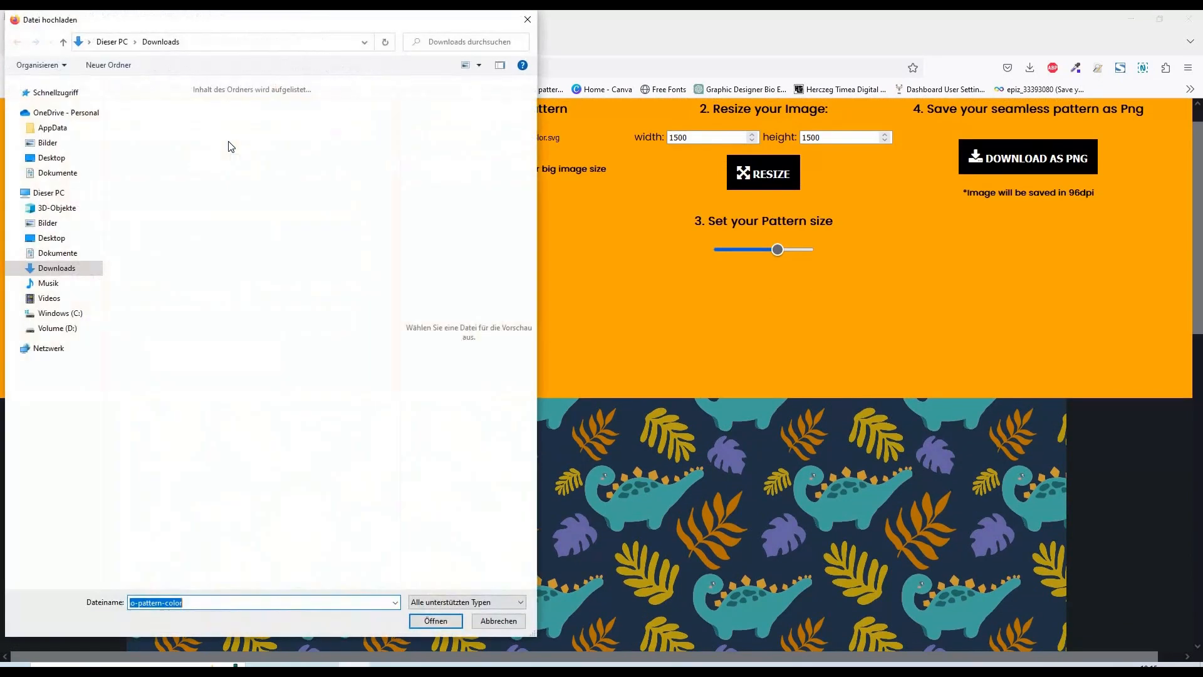
{"action": "left_click", "coordinate": [215, 135]}
{"action": "left_click", "coordinate": [439, 603]}
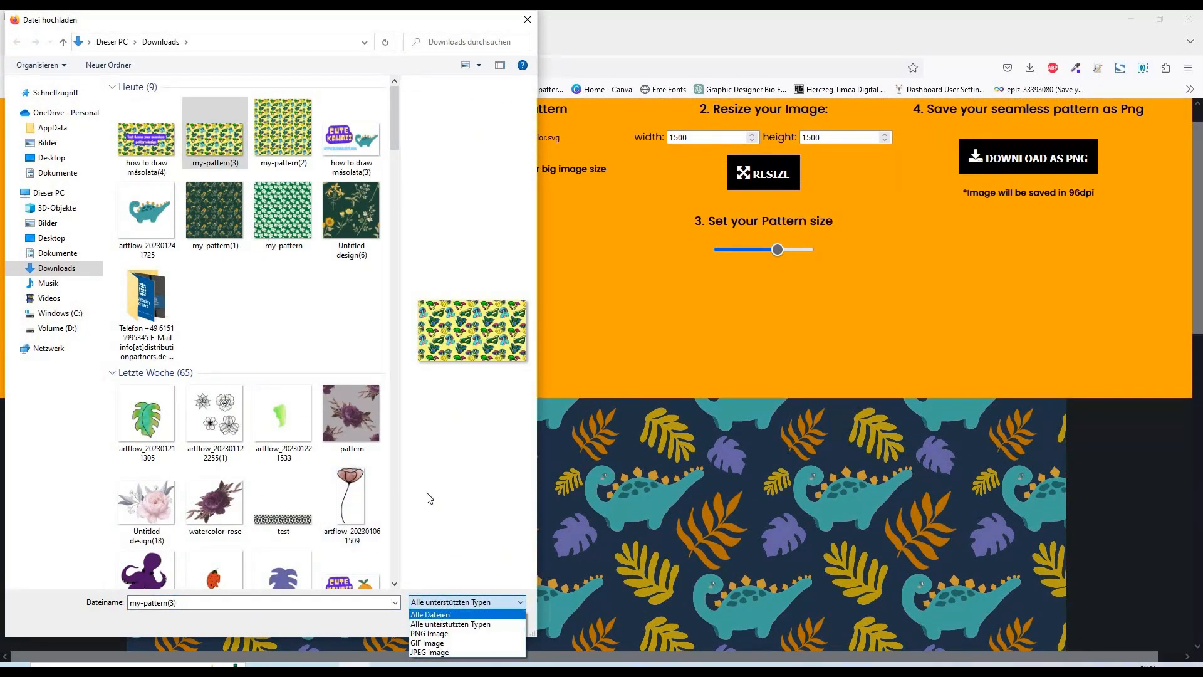
{"action": "left_click", "coordinate": [430, 615]}
{"action": "left_click", "coordinate": [221, 135]}
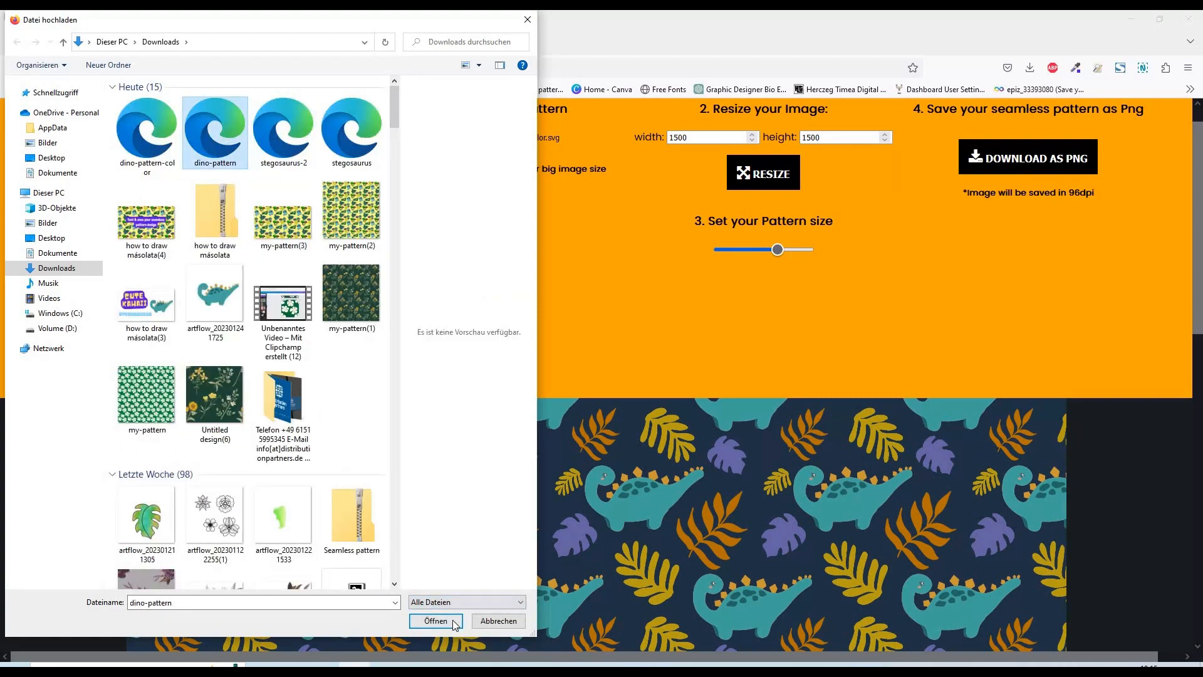
{"action": "left_click", "coordinate": [435, 621]}
- Enlarge the pattern size to nearly its maximum and inspect the background-free dinosaur repeats in the preview
{"action": "left_click_drag", "start_coordinate": [1202, 274], "coordinate": [1202, 227]}
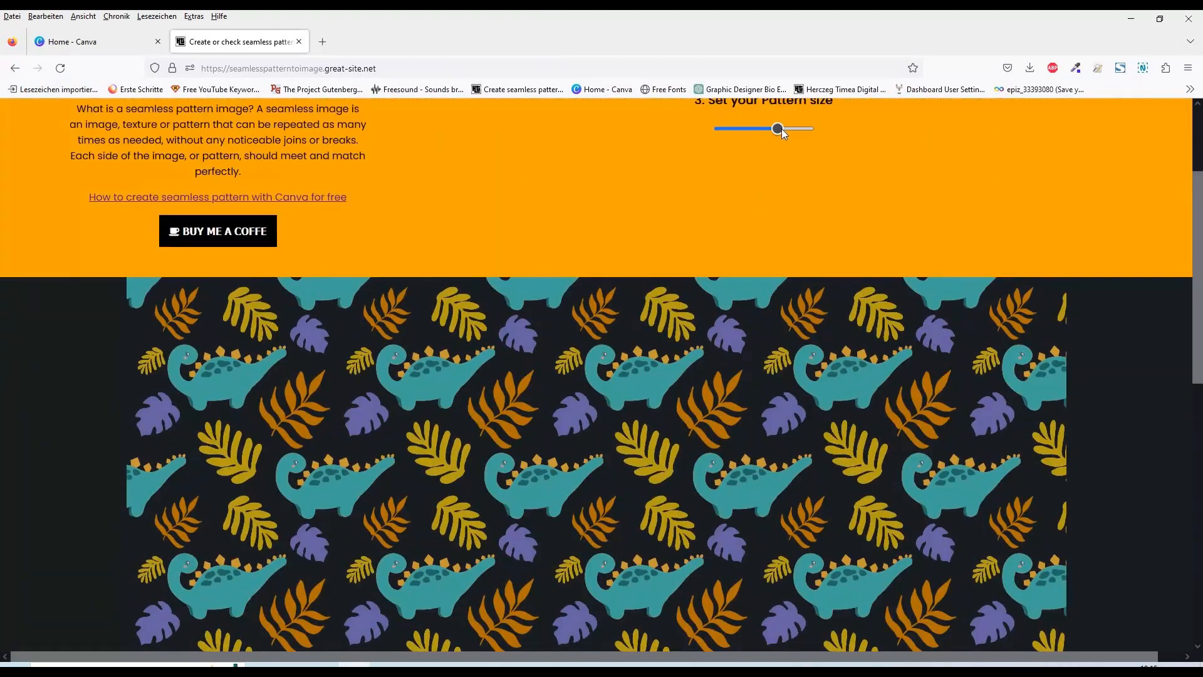
{"action": "left_click_drag", "start_coordinate": [781, 129], "coordinate": [825, 129]}
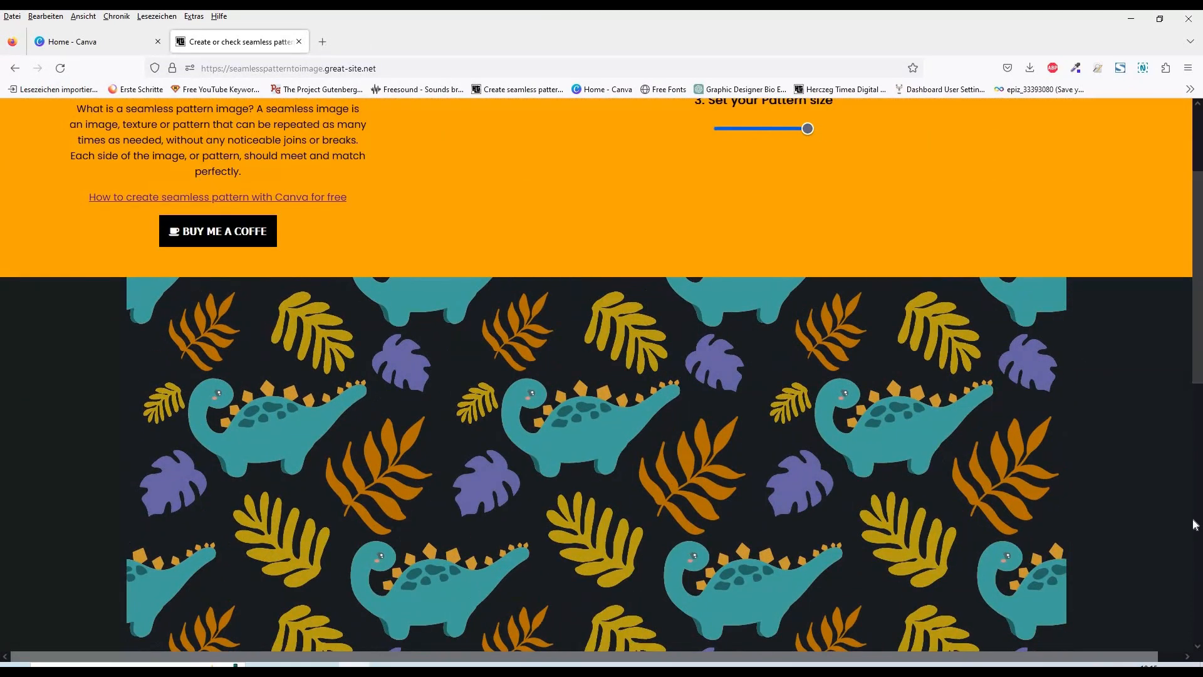
{"action": "left_click", "coordinate": [1196, 526]}
{"action": "left_click_drag", "start_coordinate": [1196, 525], "coordinate": [1195, 238]}
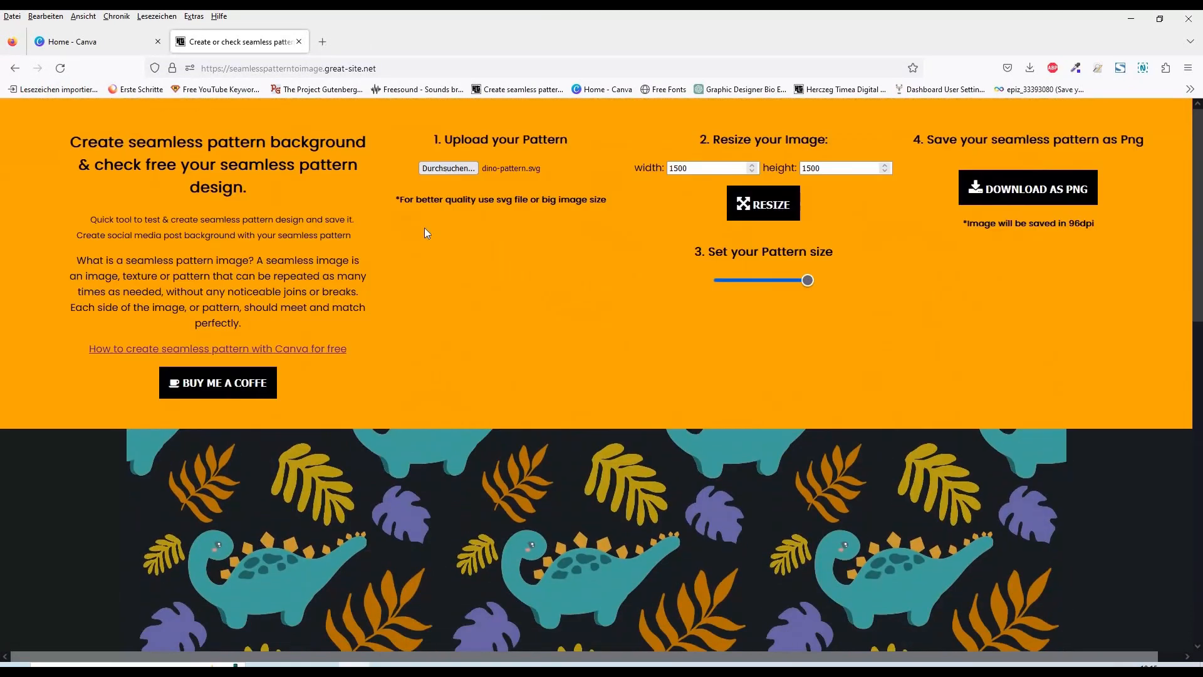
- Upload stegosaurus.svg from Downloads as the pattern and look over its repeated preview
{"action": "left_click", "coordinate": [444, 168]}
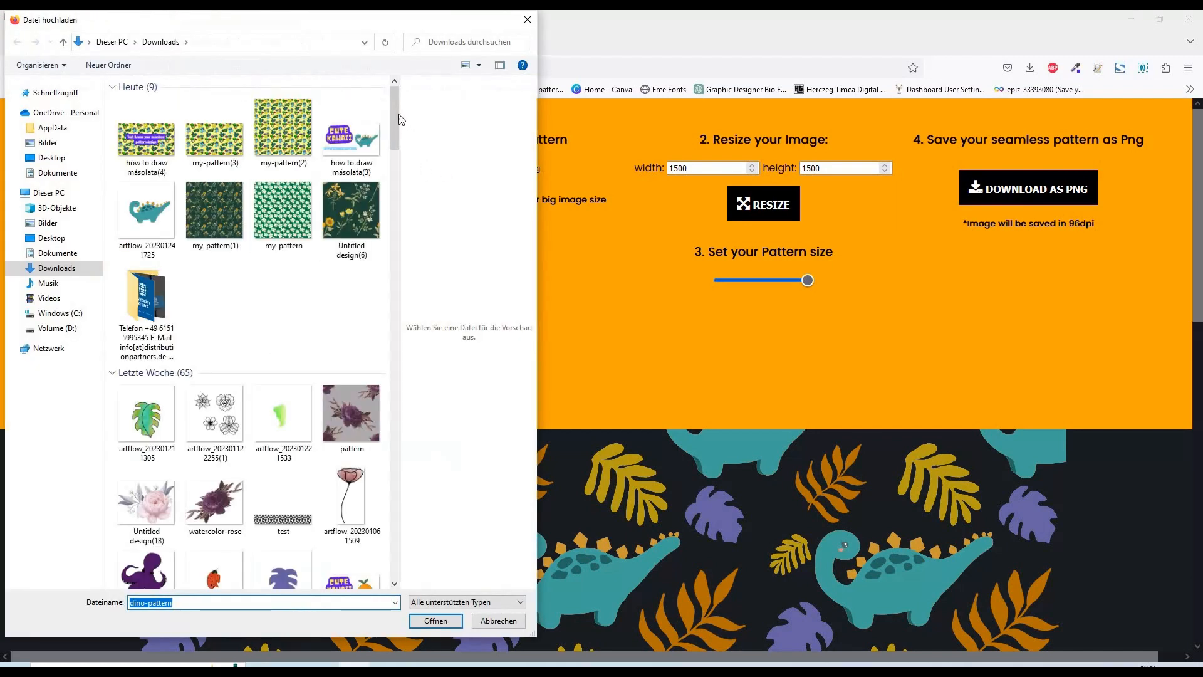
{"action": "scroll", "coordinate": [397, 117], "scroll_direction": "down", "scroll_amount": 1}
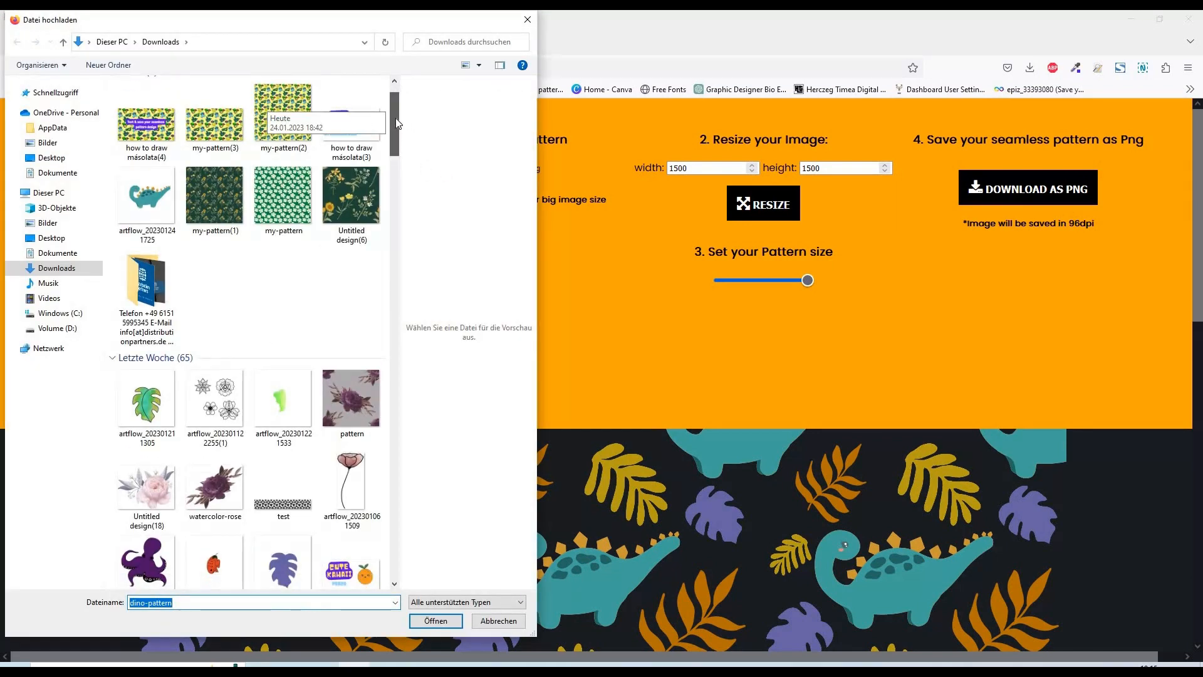
{"action": "left_click", "coordinate": [441, 602]}
{"action": "left_click", "coordinate": [438, 646]}
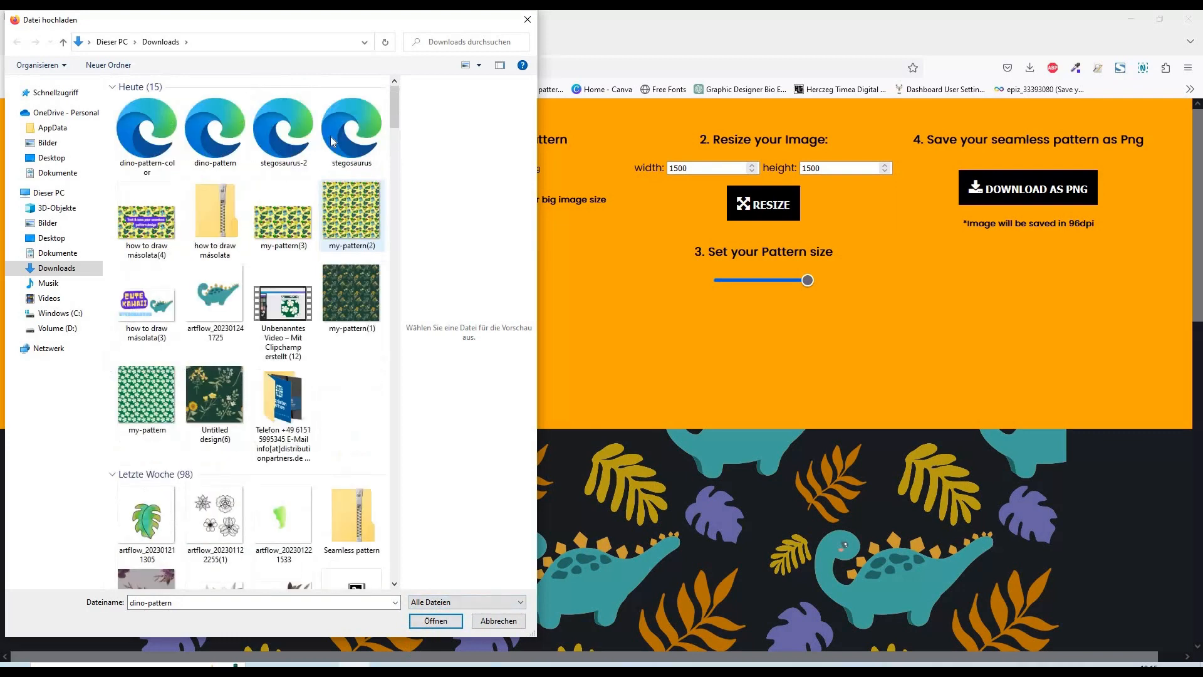
{"action": "left_click", "coordinate": [292, 143]}
{"action": "left_click", "coordinate": [362, 120]}
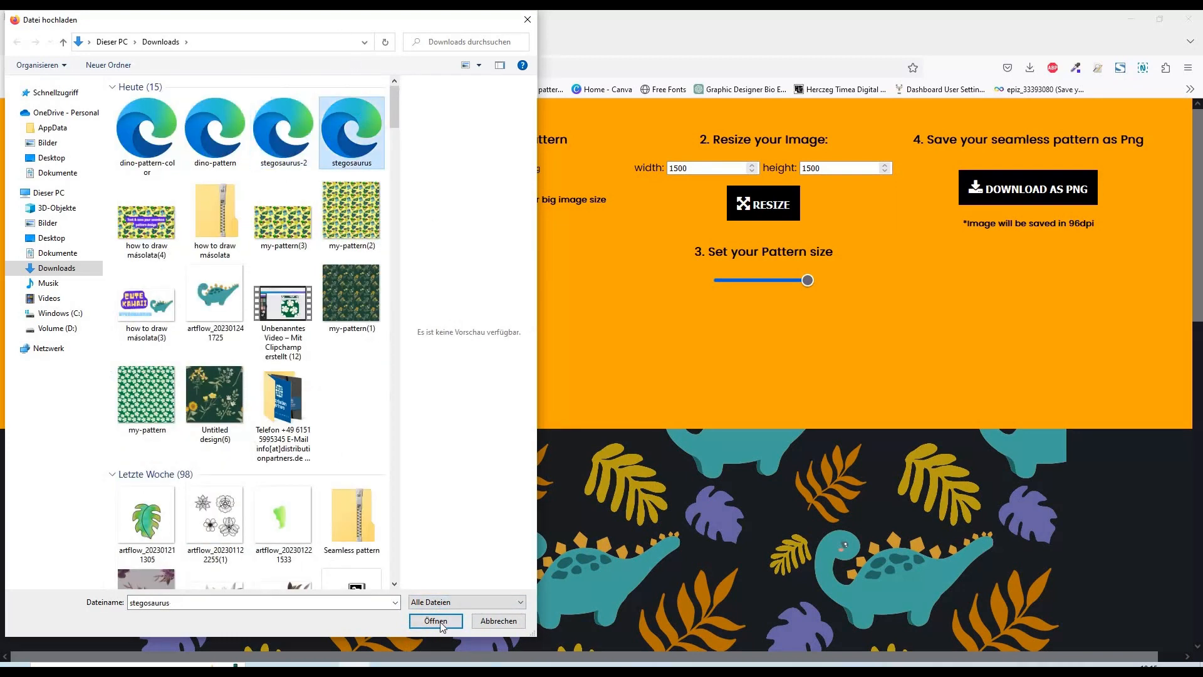
{"action": "left_click", "coordinate": [436, 620]}
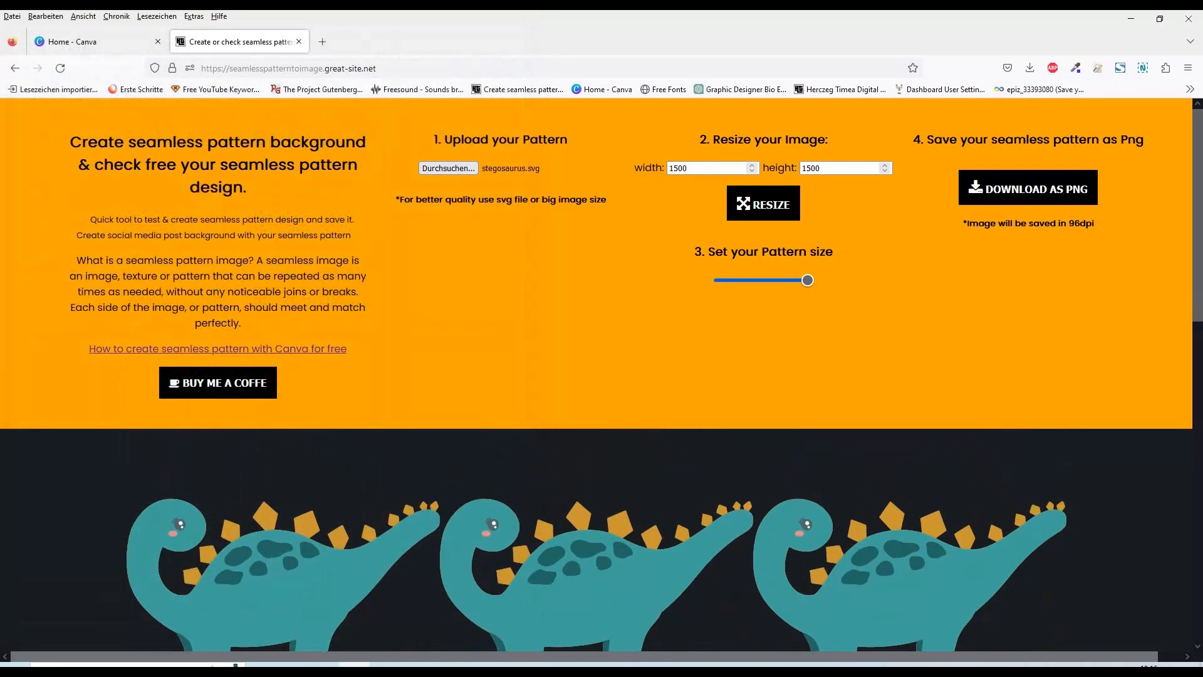
{"action": "scroll", "coordinate": [491, 266], "scroll_direction": "down", "scroll_amount": 10}
{"action": "scroll", "coordinate": [490, 266], "scroll_direction": "up", "scroll_amount": 10}
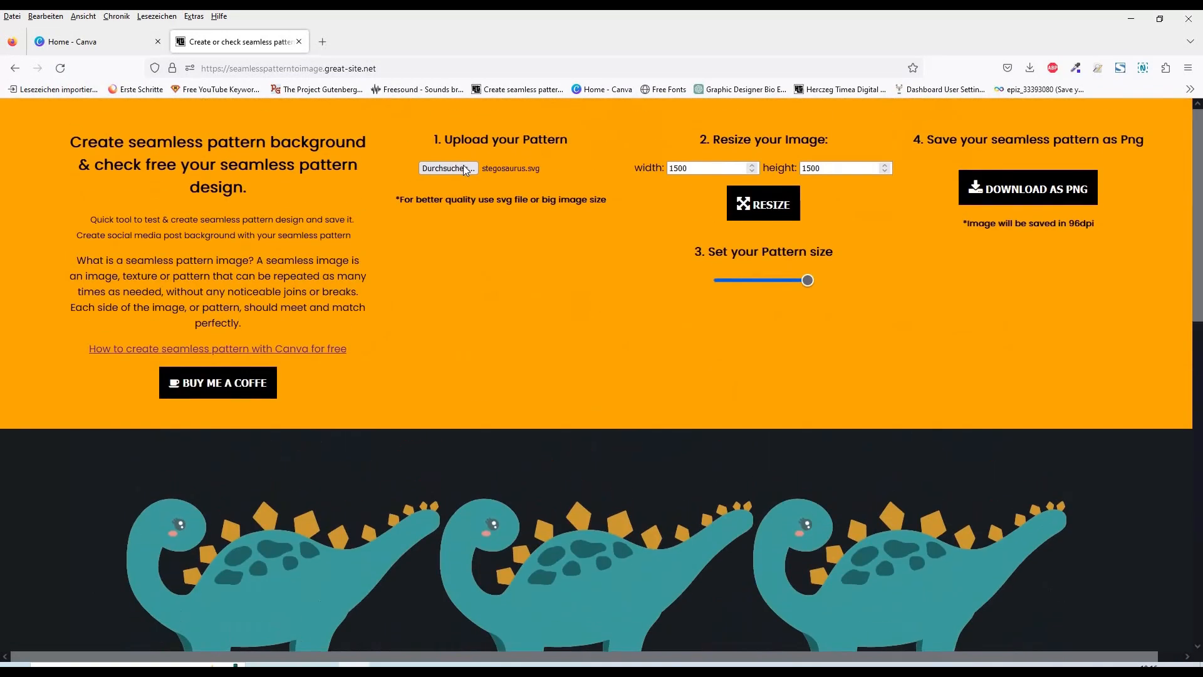
- Upload dino-pattern-color.svg again as the pattern and check its enlarged preview
{"action": "left_click", "coordinate": [466, 171]}
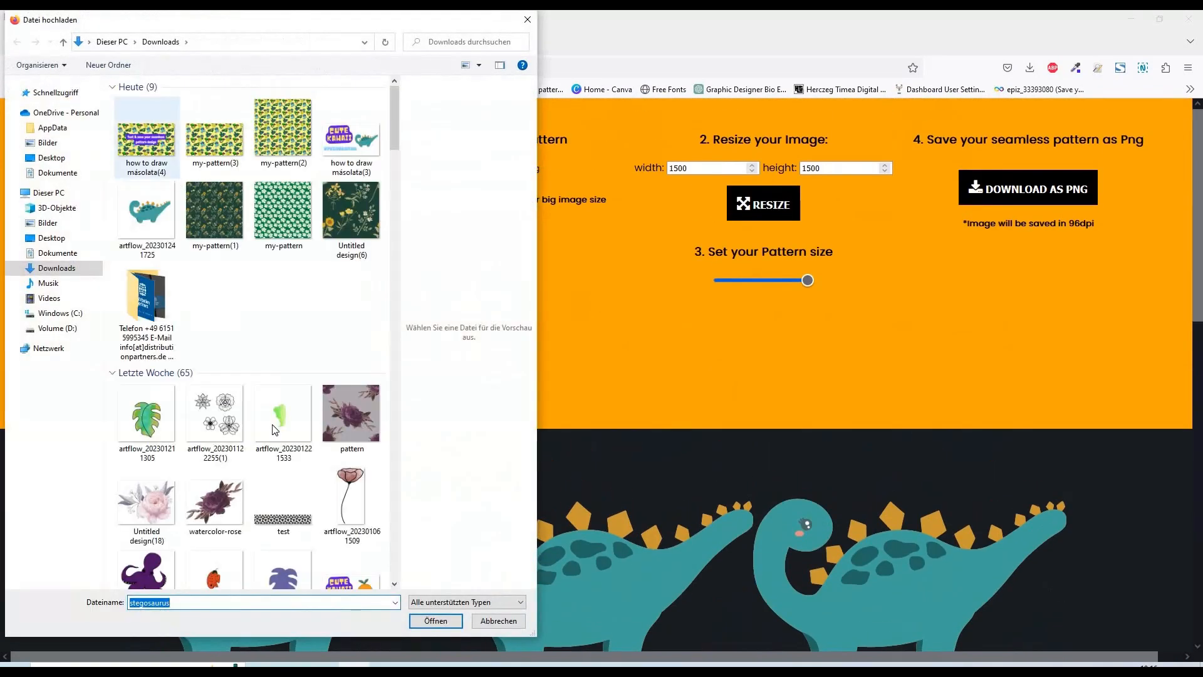
{"action": "left_click", "coordinate": [451, 602]}
{"action": "left_click", "coordinate": [449, 617]}
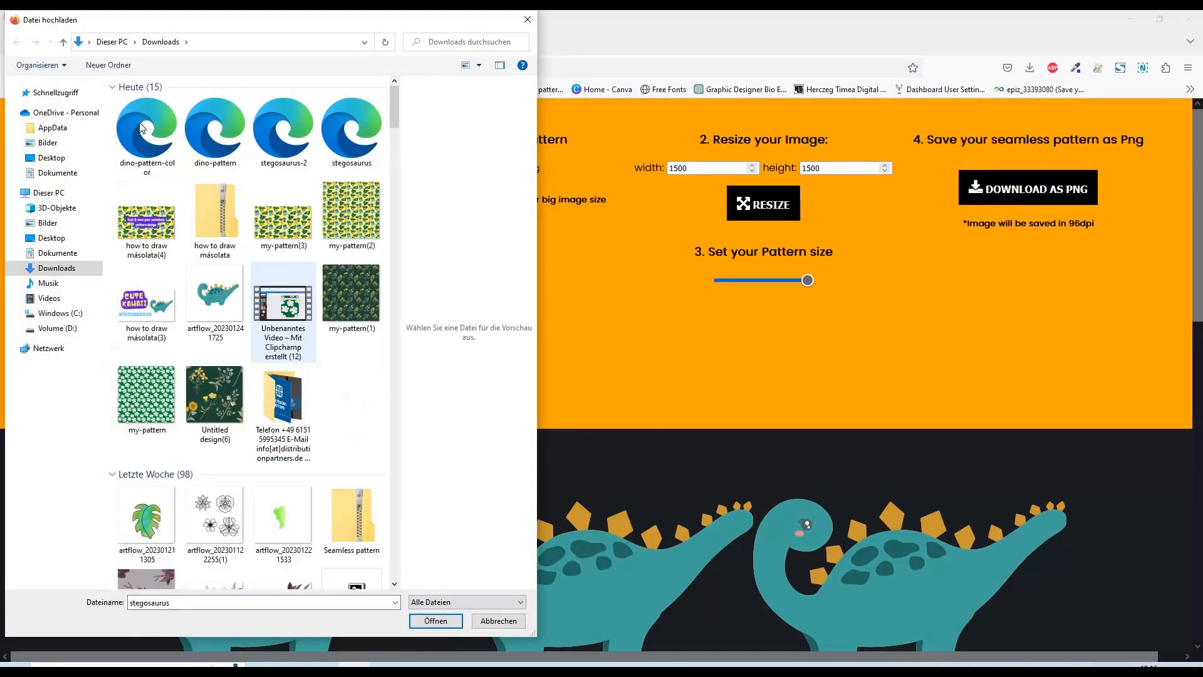
{"action": "left_click", "coordinate": [436, 620]}
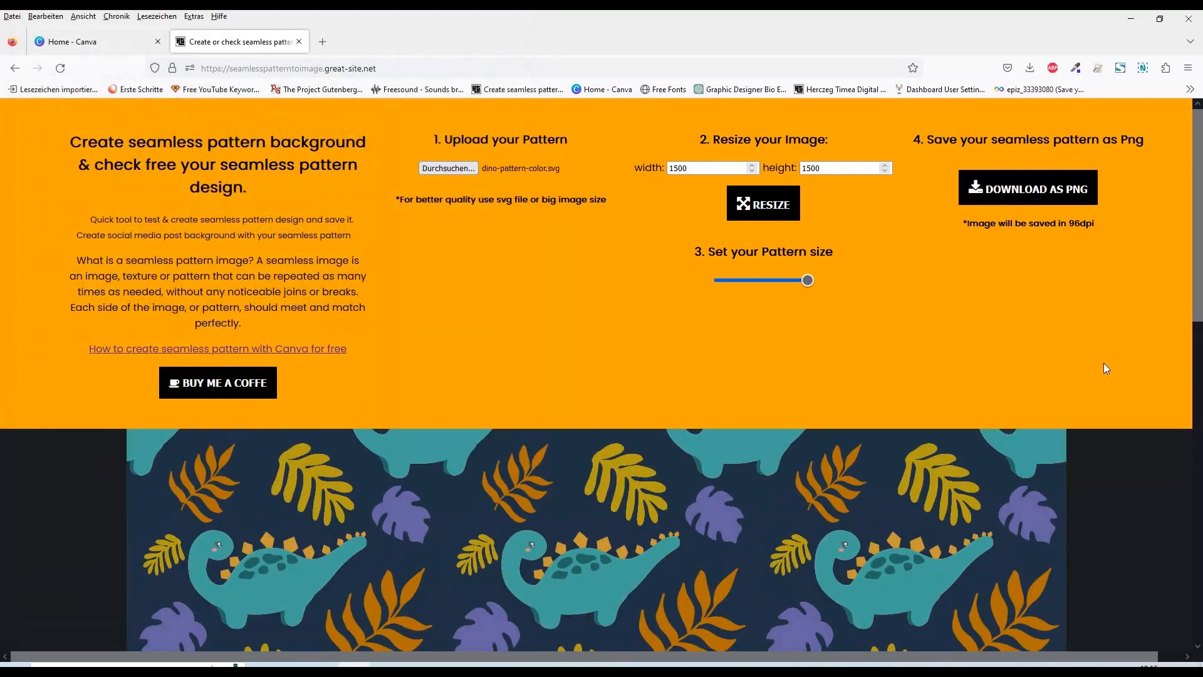
{"action": "scroll", "coordinate": [602, 376], "scroll_direction": "down", "scroll_amount": 4}
{"action": "mouse_move", "coordinate": [1198, 273]}
{"action": "left_mouse_down"}
{"action": "mouse_move", "coordinate": [1198, 388]}
{"action": "mouse_move", "coordinate": [1198, 227]}
{"action": "mouse_move", "coordinate": [1198, 282]}
{"action": "left_mouse_up"}
- Download the seamless pattern as a PNG and open my-pattern(4).png in a maximised image viewer
{"action": "left_click", "coordinate": [1022, 198]}
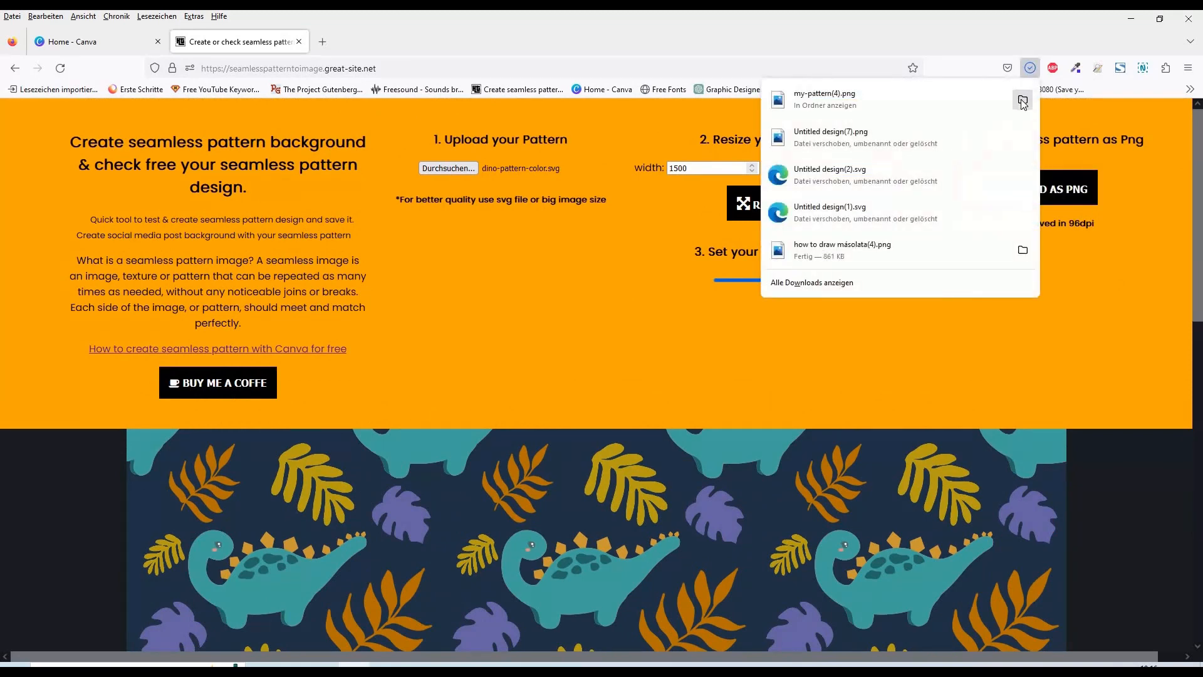
{"action": "double_click", "coordinate": [921, 94]}
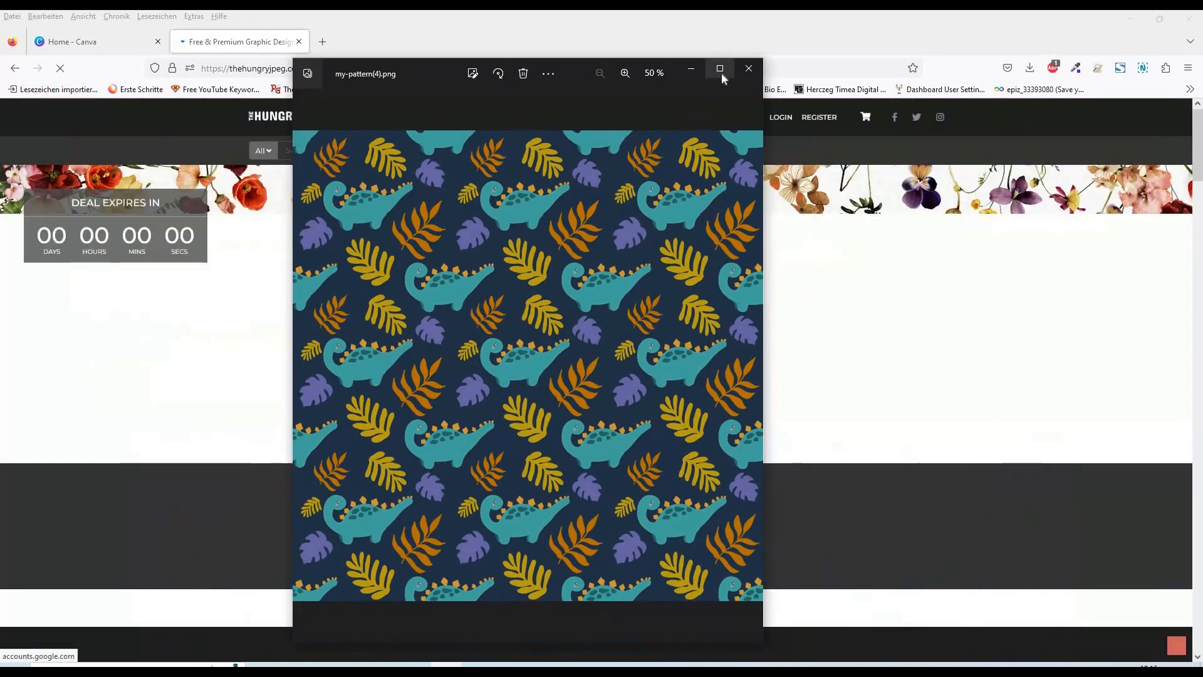
{"action": "left_click", "coordinate": [721, 70]}
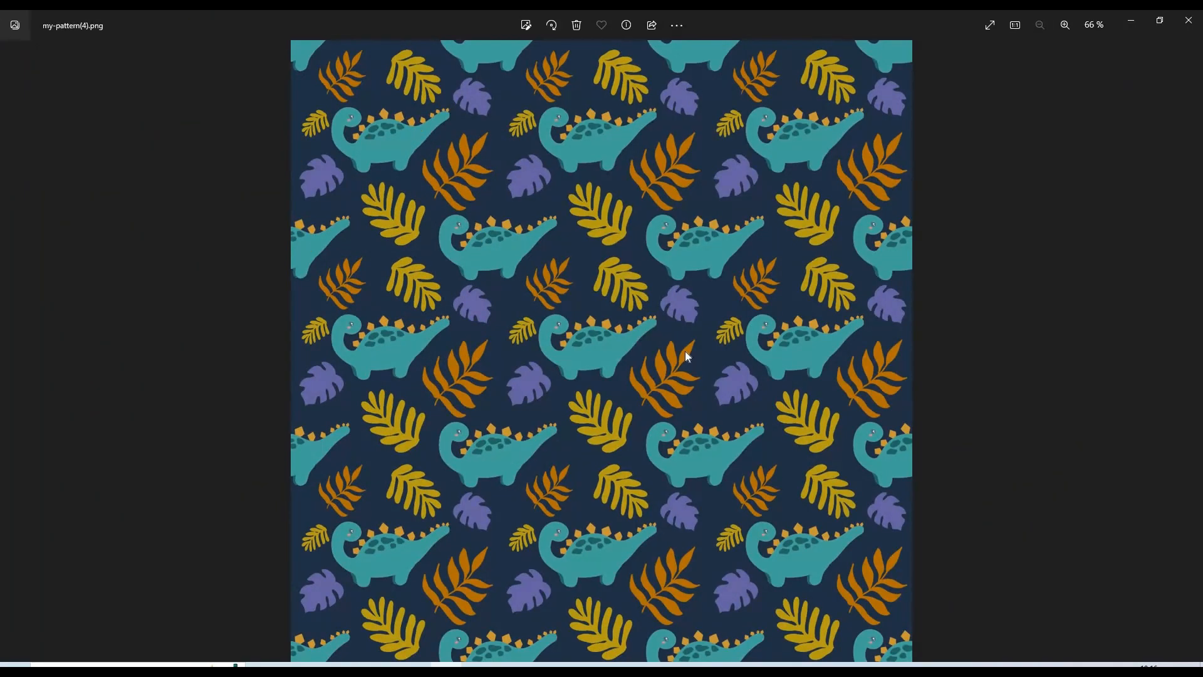